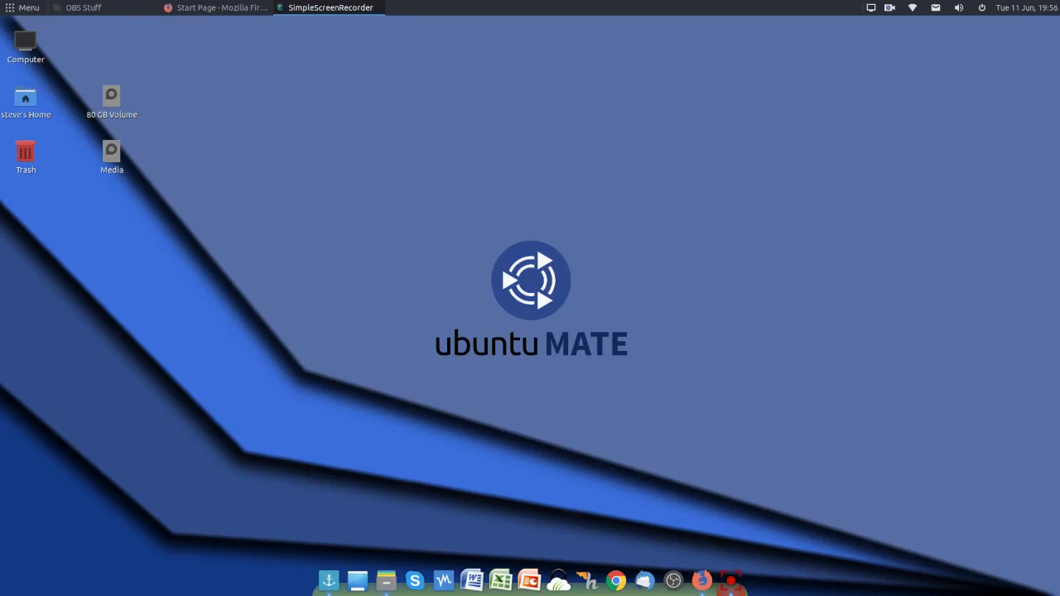
Find and launch OBS Studio from the desktop, with its main window maximized.
click(24, 7)
text(obs)
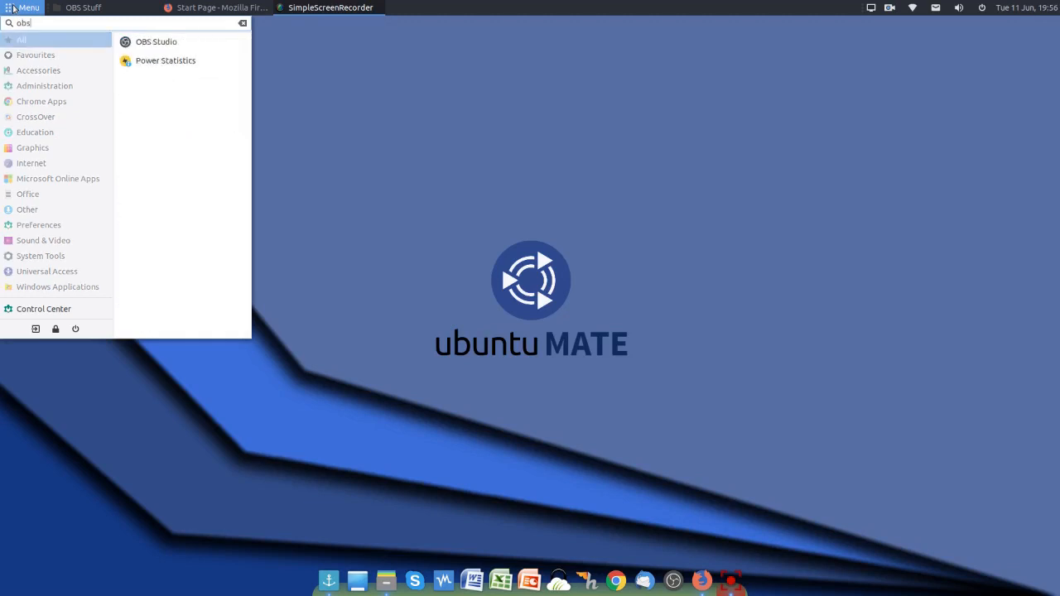
key(Return)
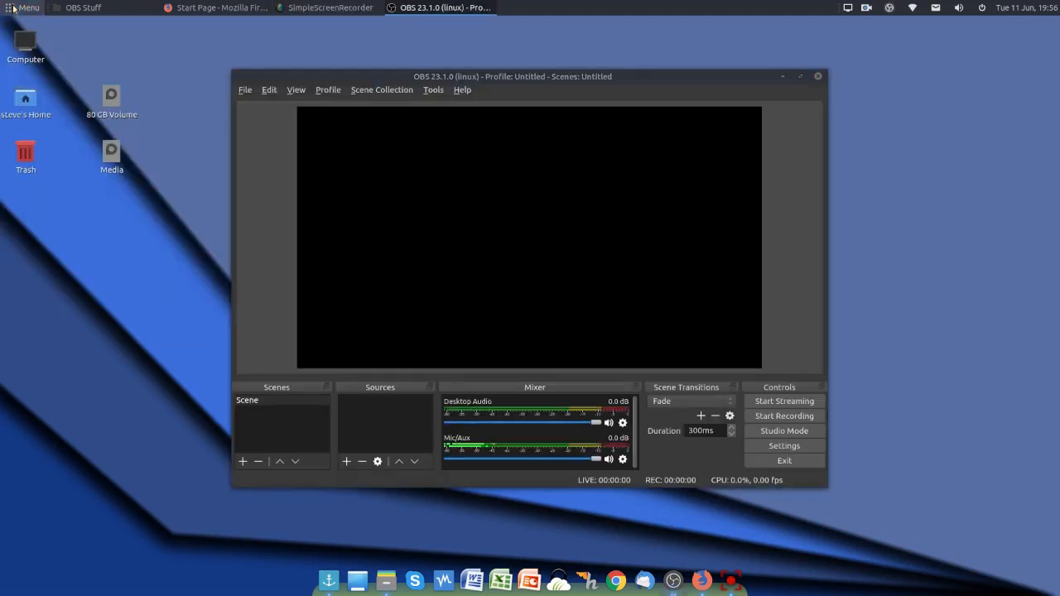
click(800, 76)
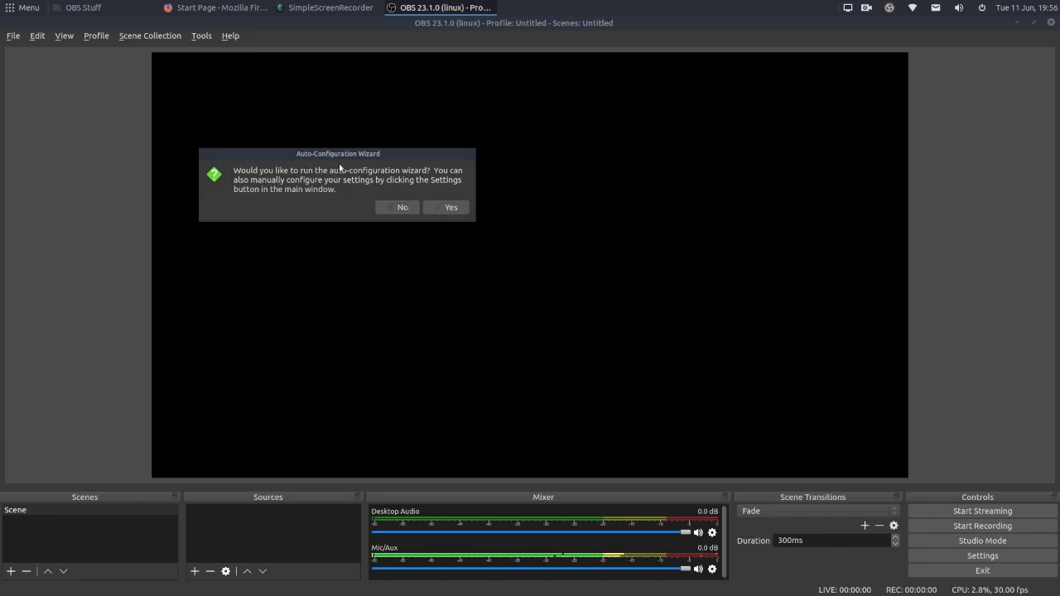
Run the auto-configuration wizard optimized just for recording with a 1280x720 base canvas resolution, and apply its settings.
click(456, 207)
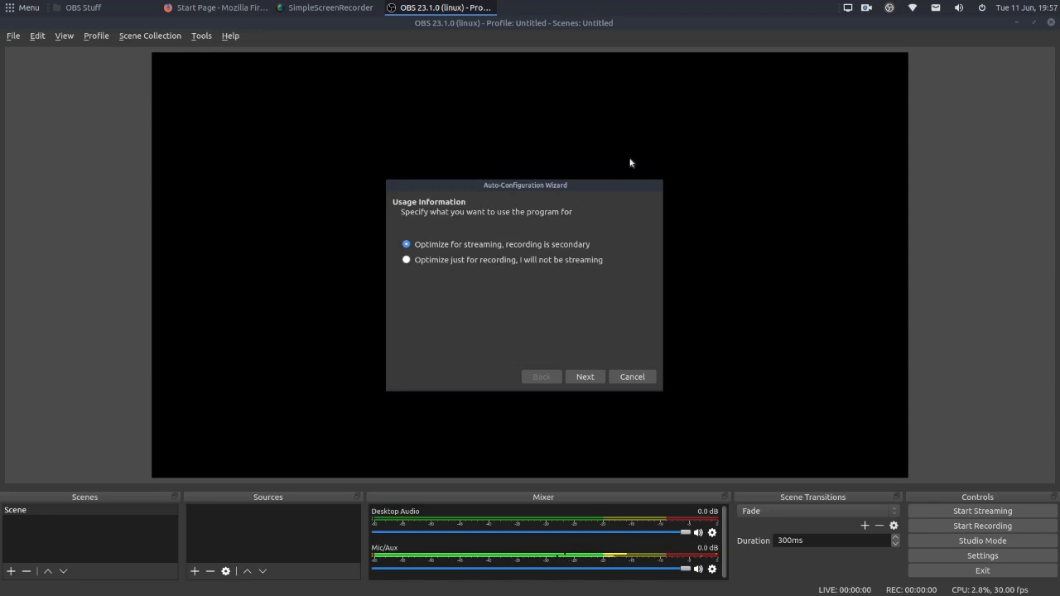
click(418, 262)
click(584, 376)
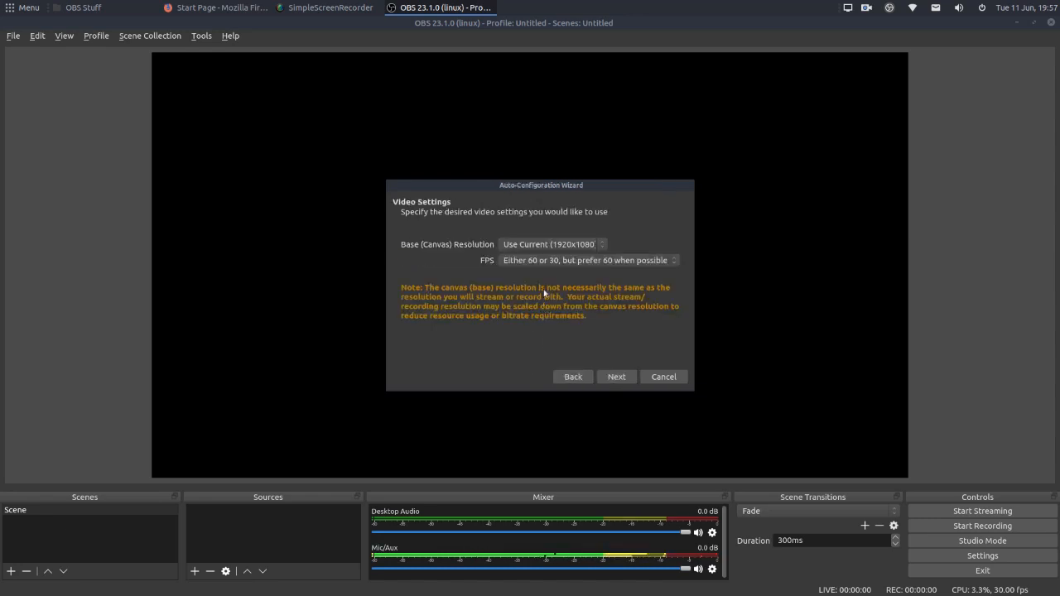
click(593, 247)
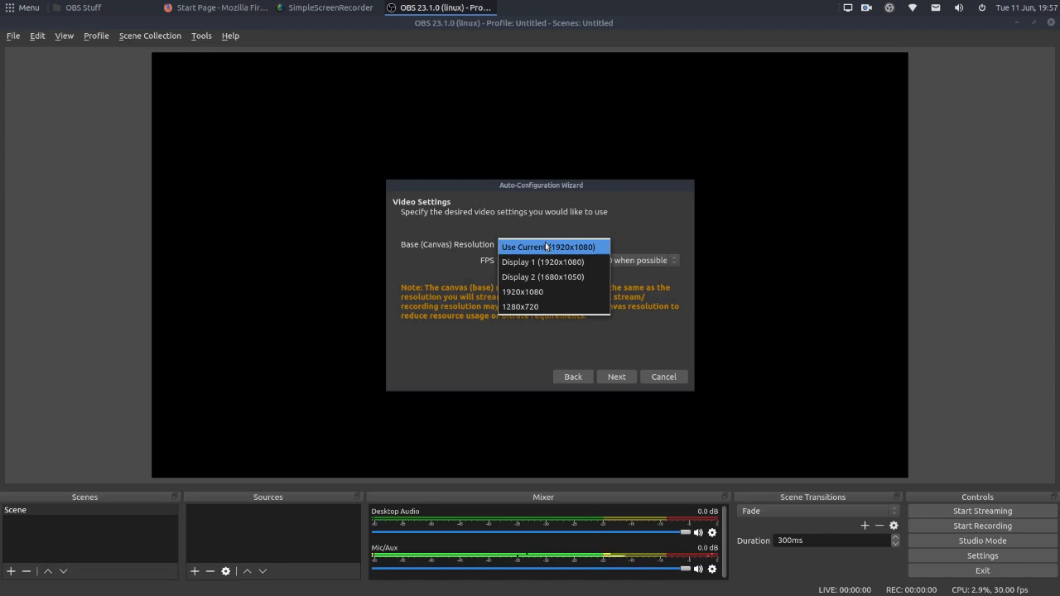
click(535, 311)
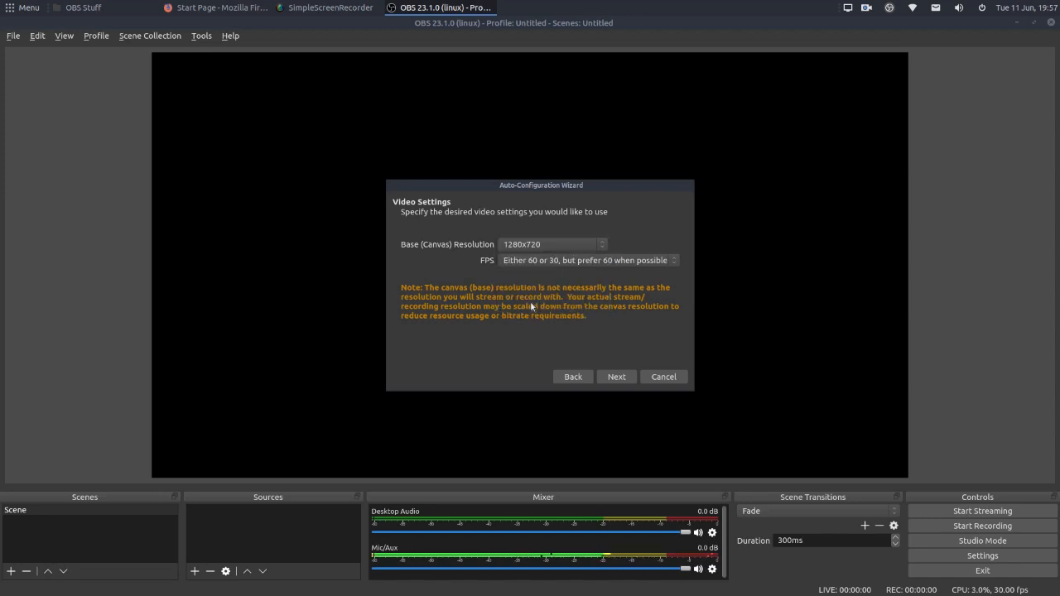
click(621, 377)
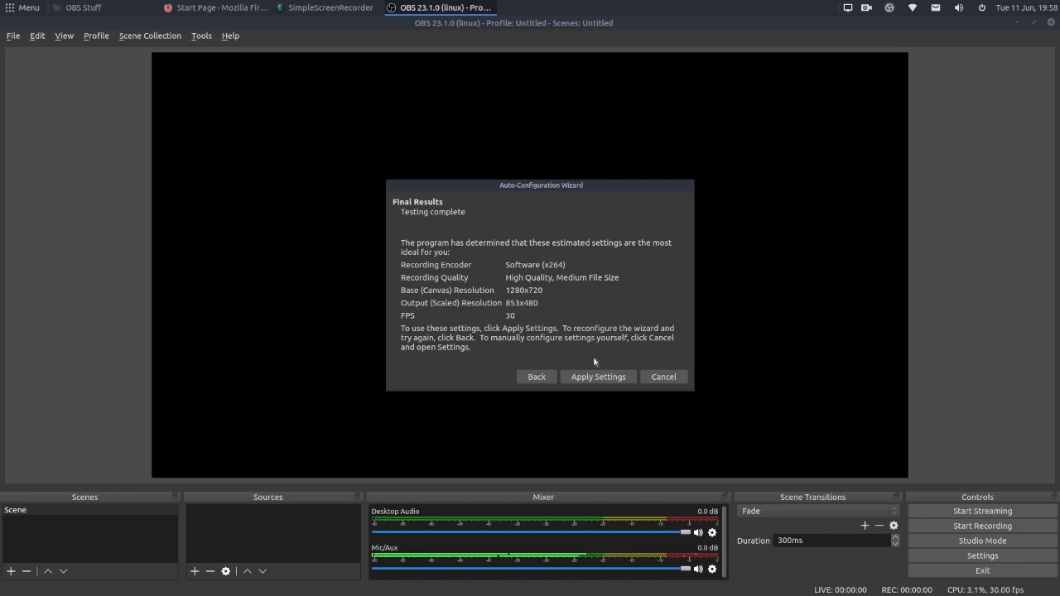
click(597, 377)
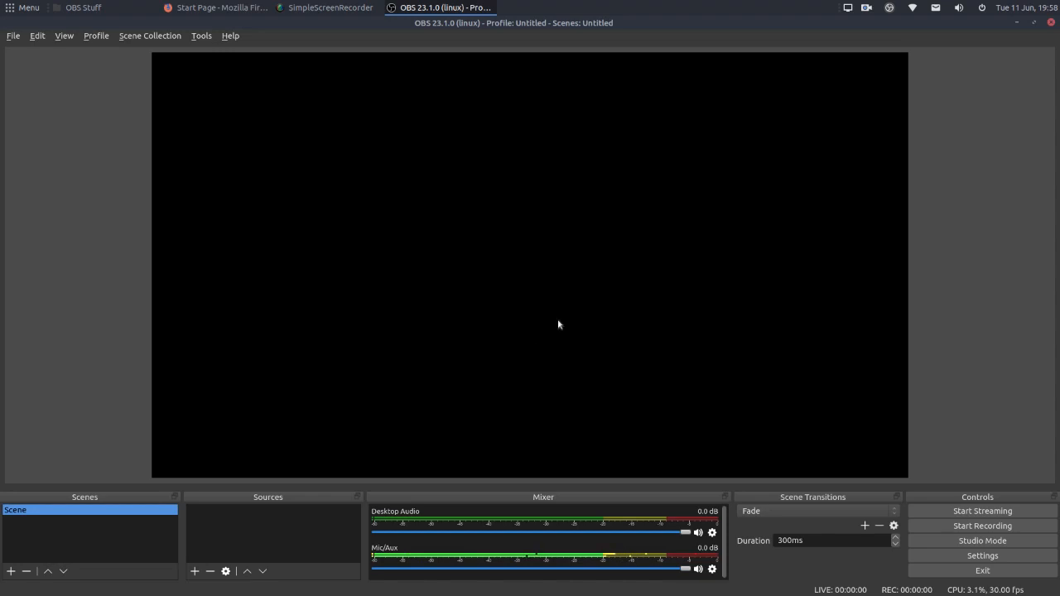
Open the program settings and look through the General options, including language, theme, output, snapping and multiview.
click(1002, 557)
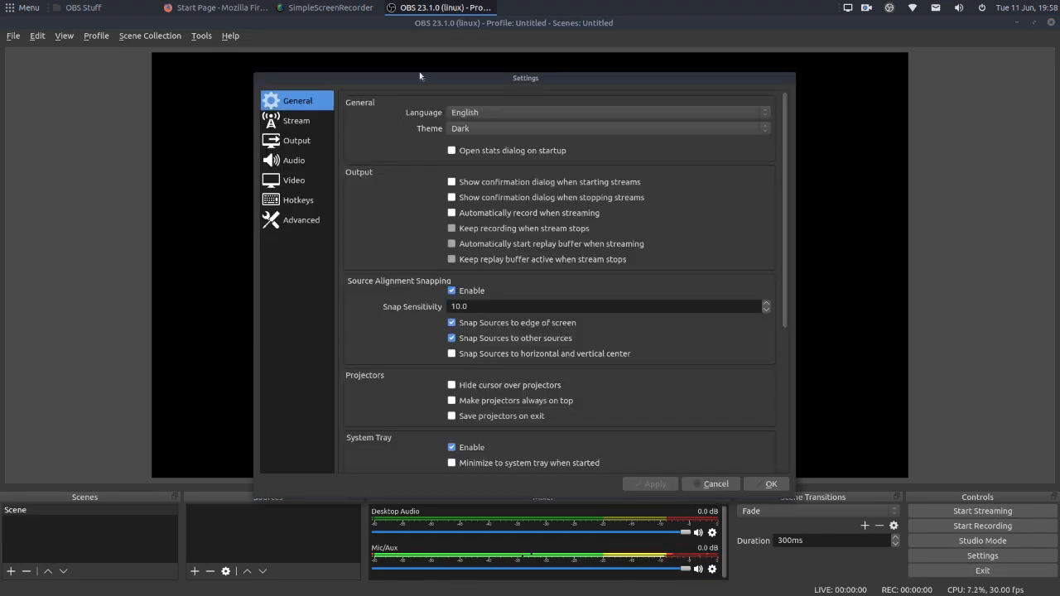
drag(421, 78, 407, 33)
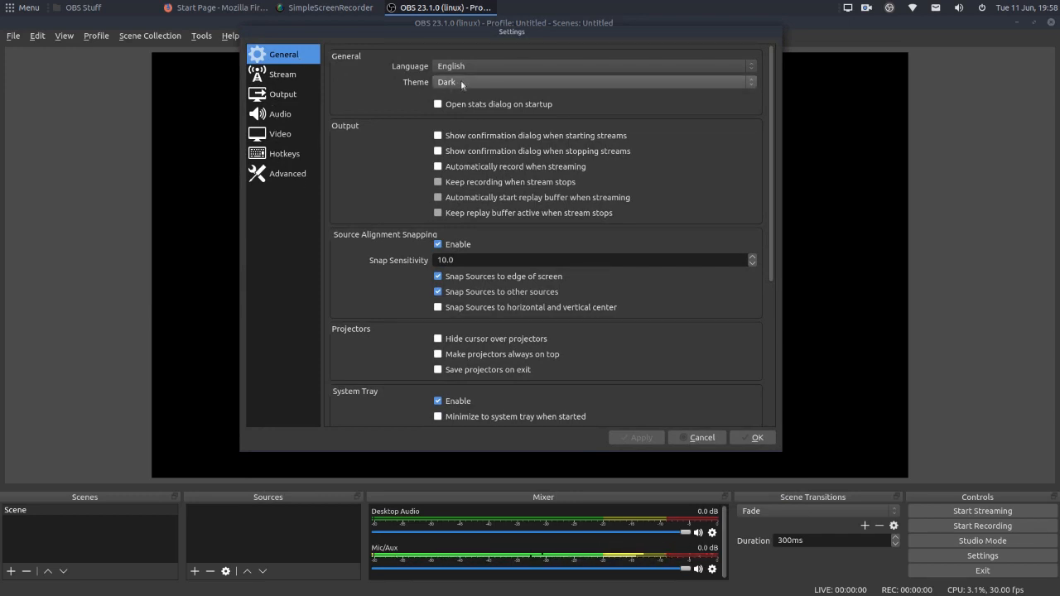
click(519, 68)
click(519, 68)
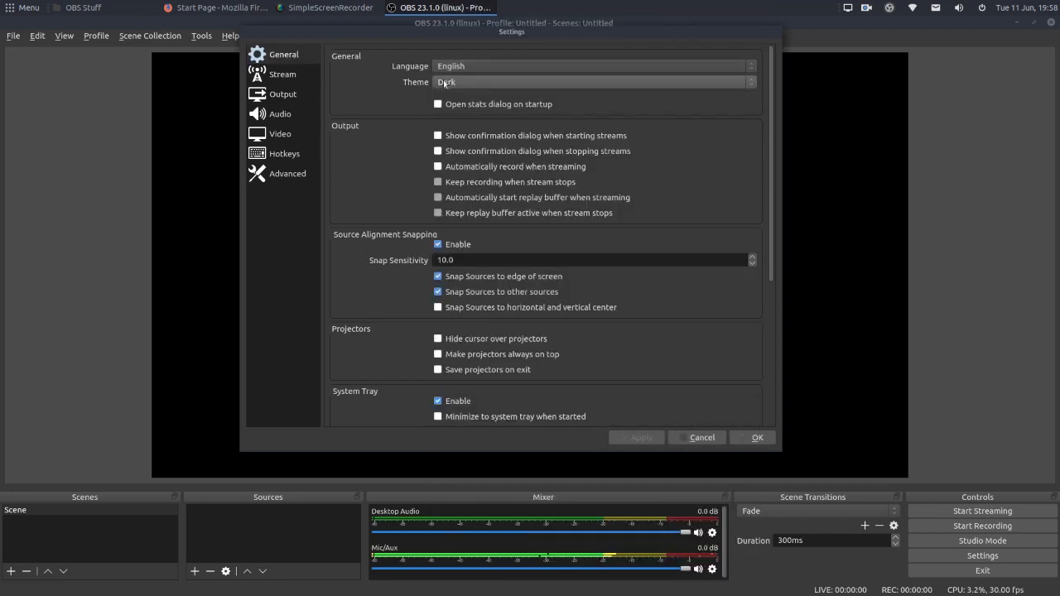
click(447, 84)
click(447, 85)
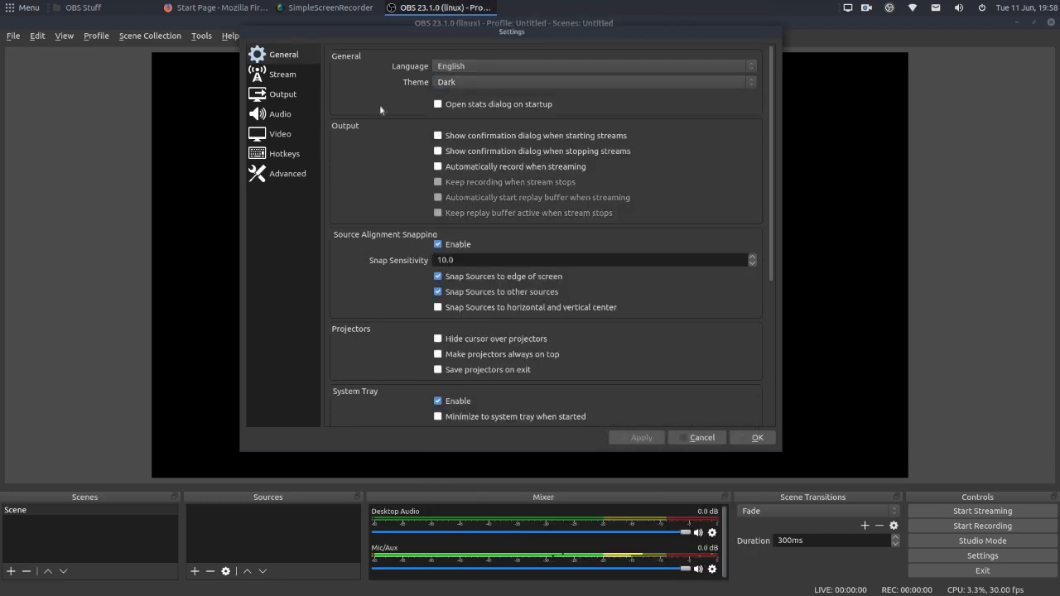
scroll(381, 108, down, 5)
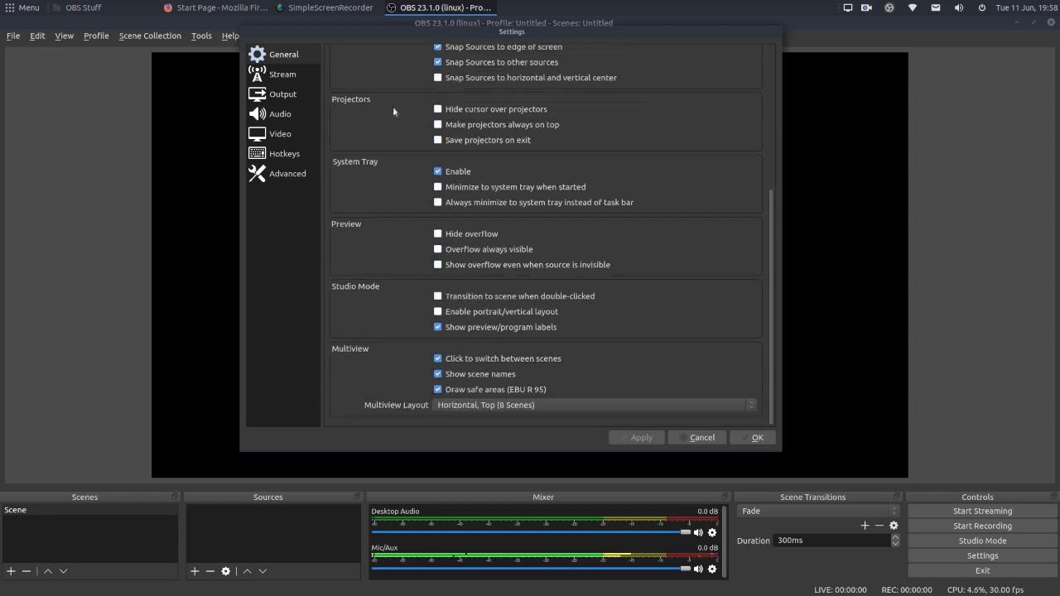
scroll(392, 106, up, 3)
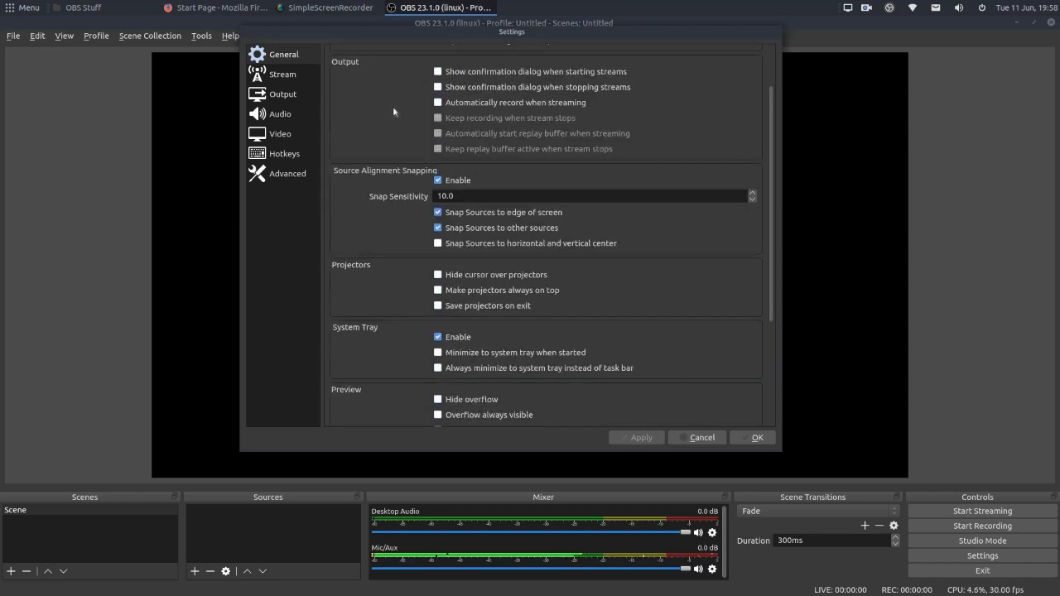
Set the streaming service to YouTube / YouTube Gaming.
click(282, 74)
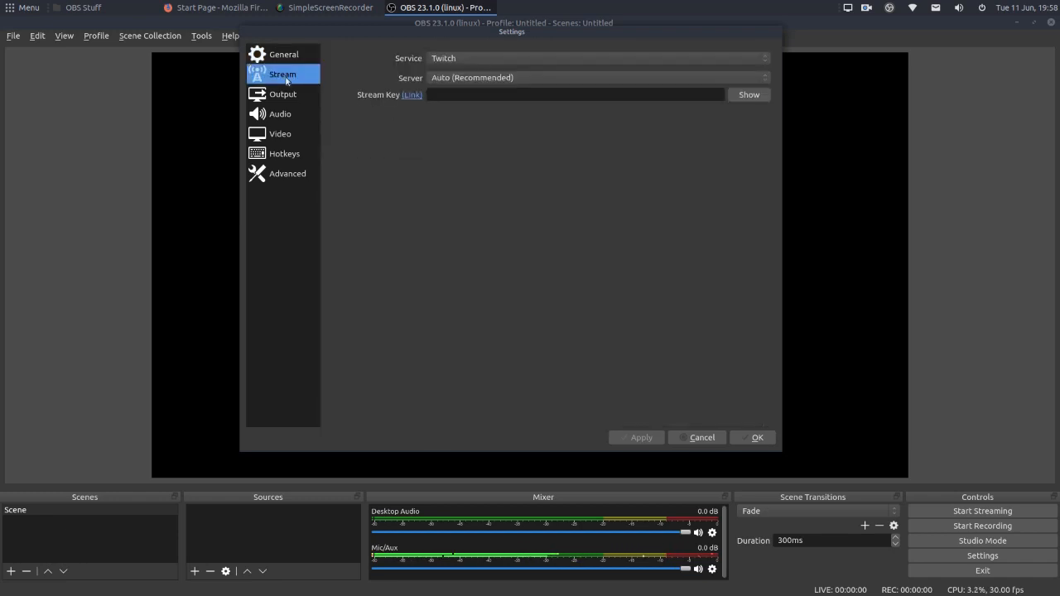
click(466, 57)
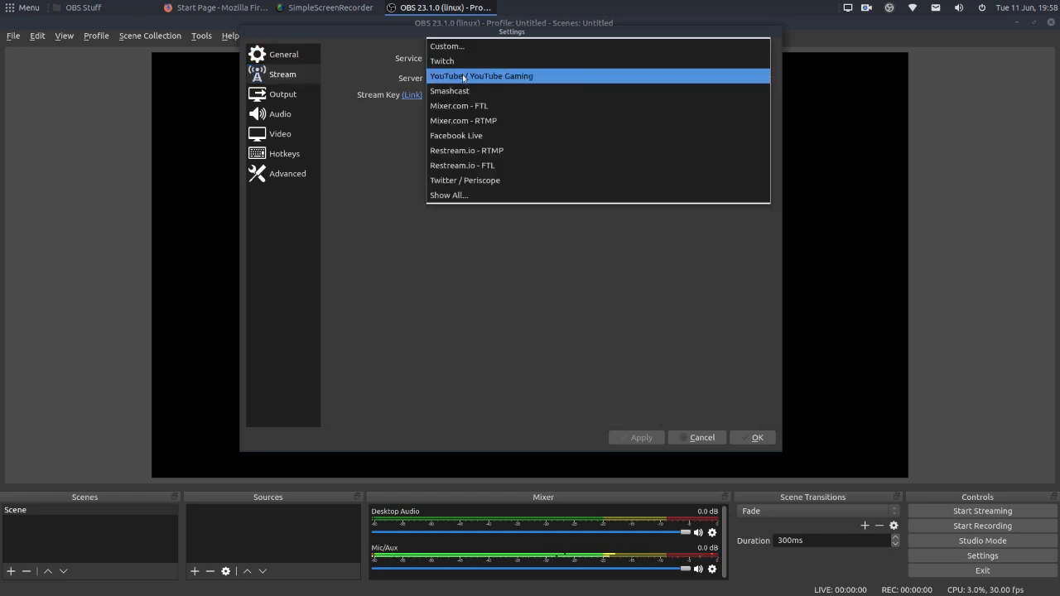
click(464, 75)
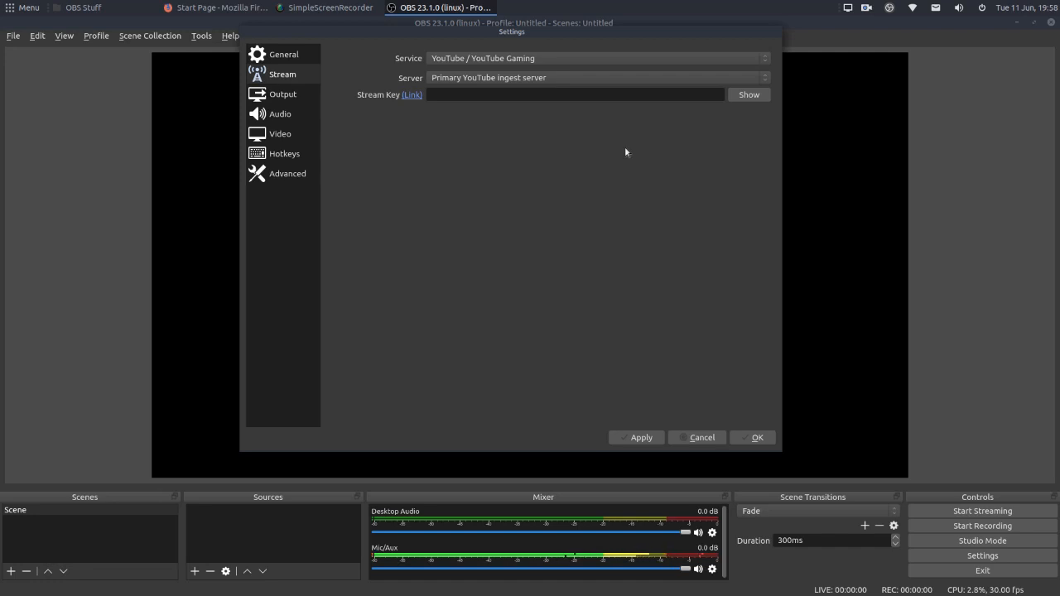
Set the recording format to mkv in the simple output settings.
click(271, 98)
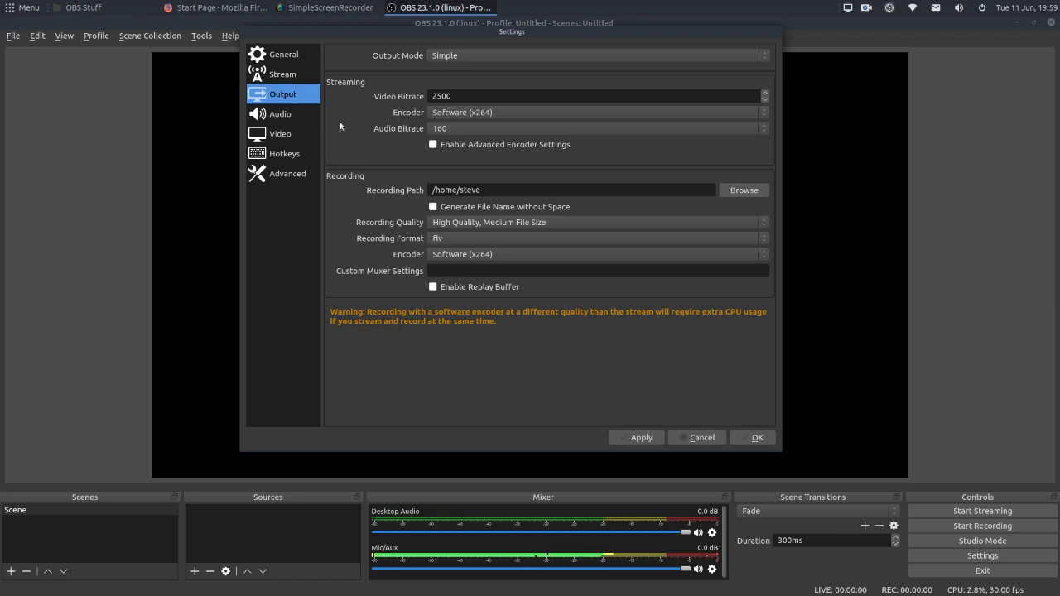
click(466, 116)
click(466, 116)
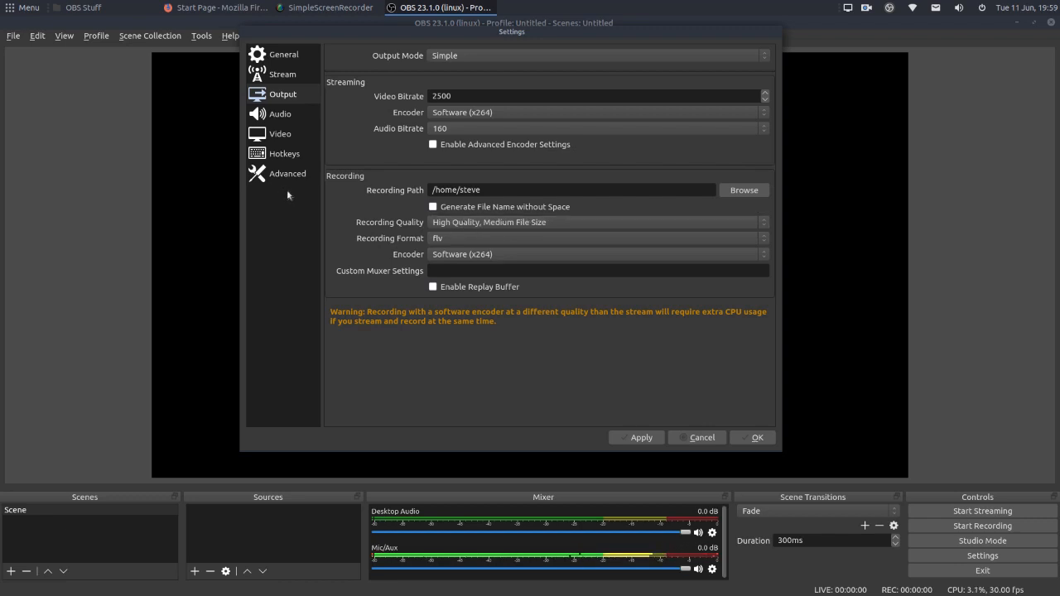
click(464, 240)
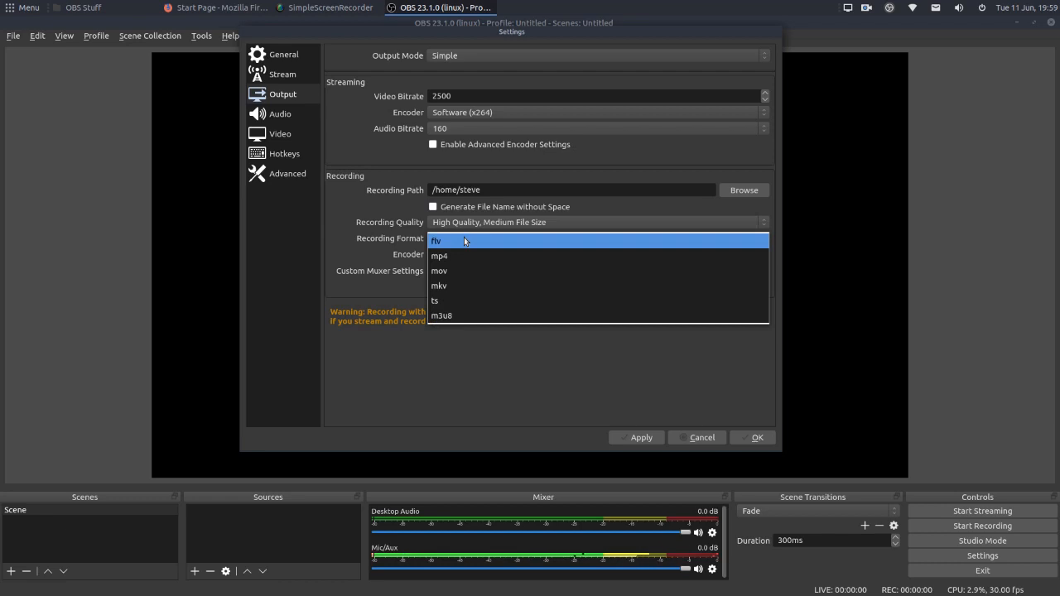
click(457, 285)
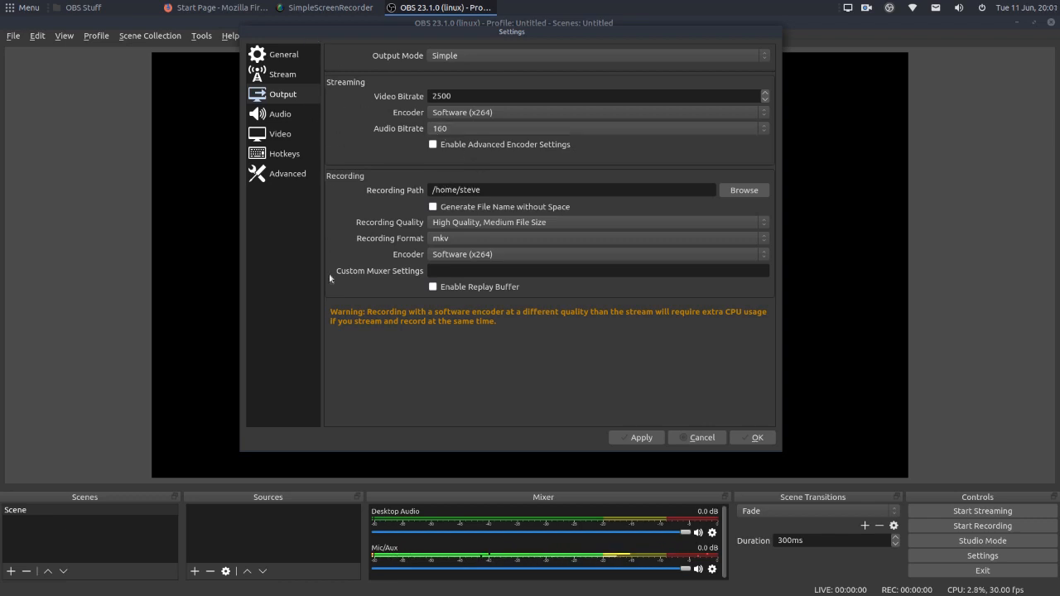
Switch the output mode to Advanced and enable rescaling of the streaming output to 1280x720.
click(457, 56)
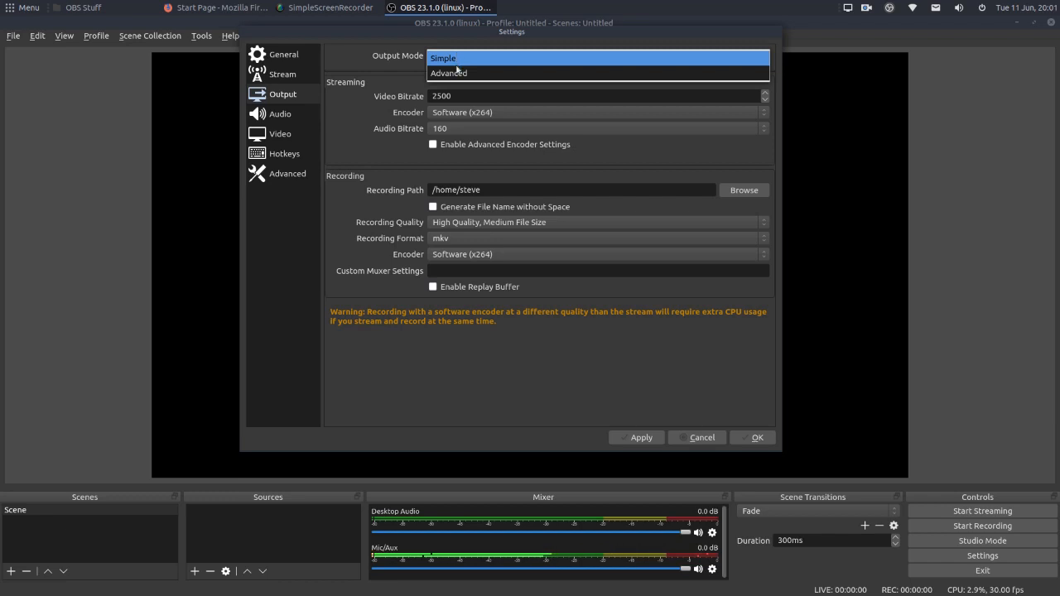
click(454, 72)
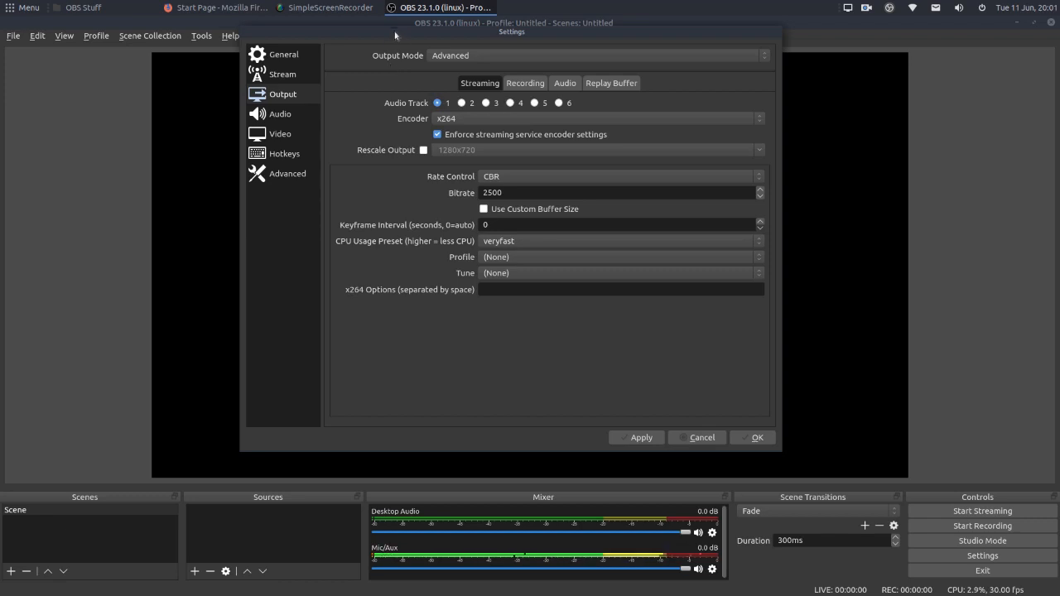
click(423, 150)
Set the streaming encoder to FFMPEG VAAPI.
click(480, 121)
click(479, 120)
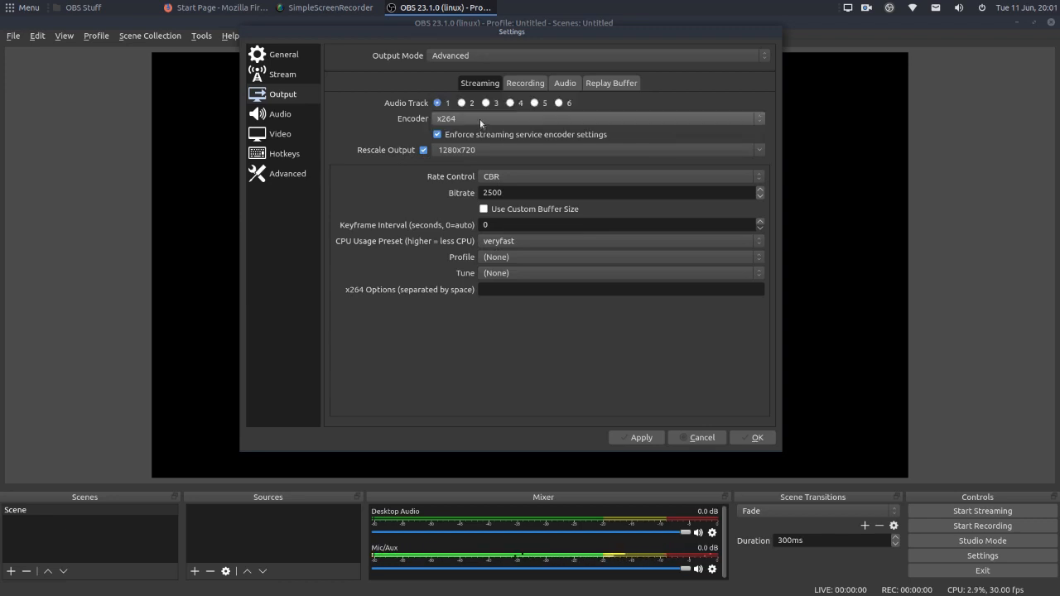
click(479, 119)
click(480, 119)
click(480, 119)
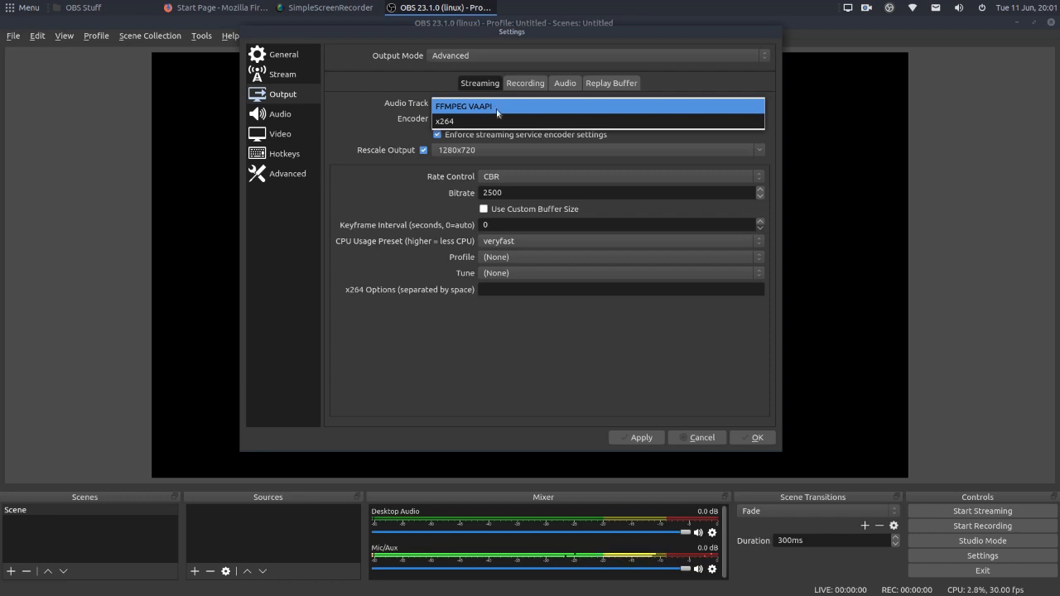
click(498, 113)
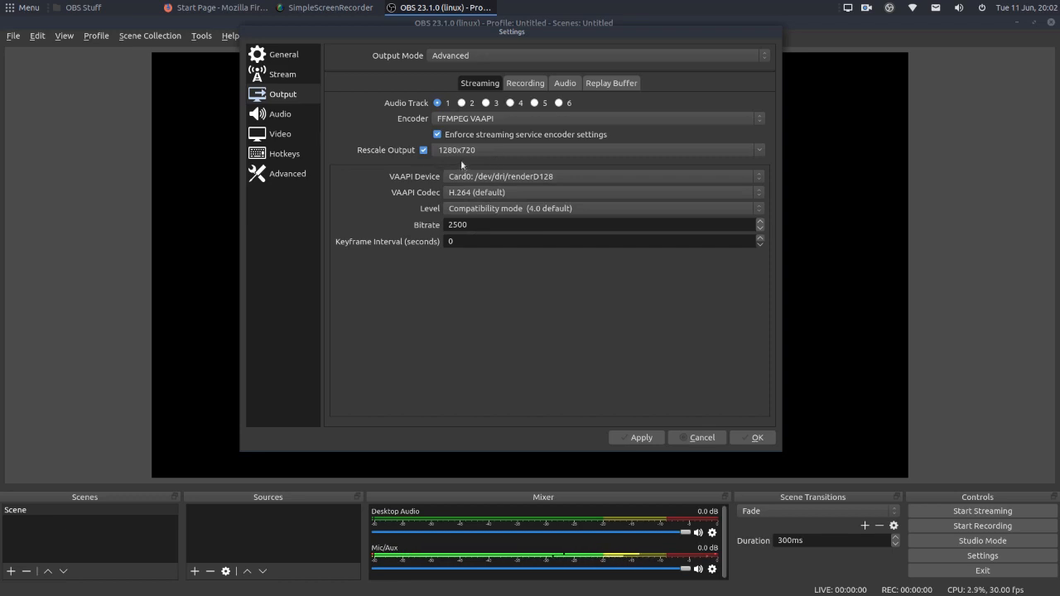
Configure the advanced recording output with mkv format, the FFMPEG VAAPI encoder and output rescaled to 1280x720.
click(522, 85)
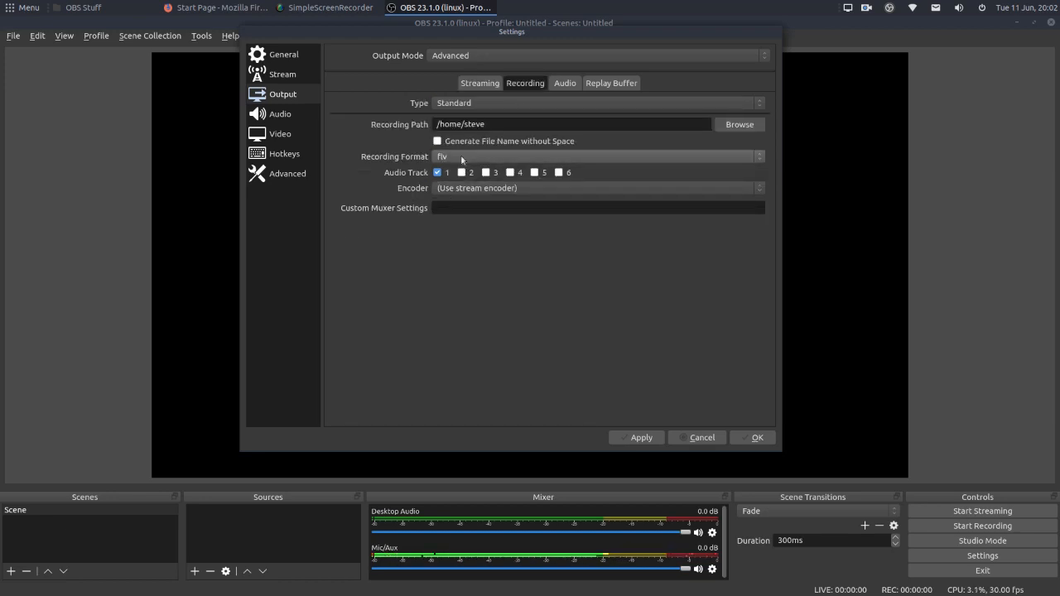
click(461, 157)
click(456, 204)
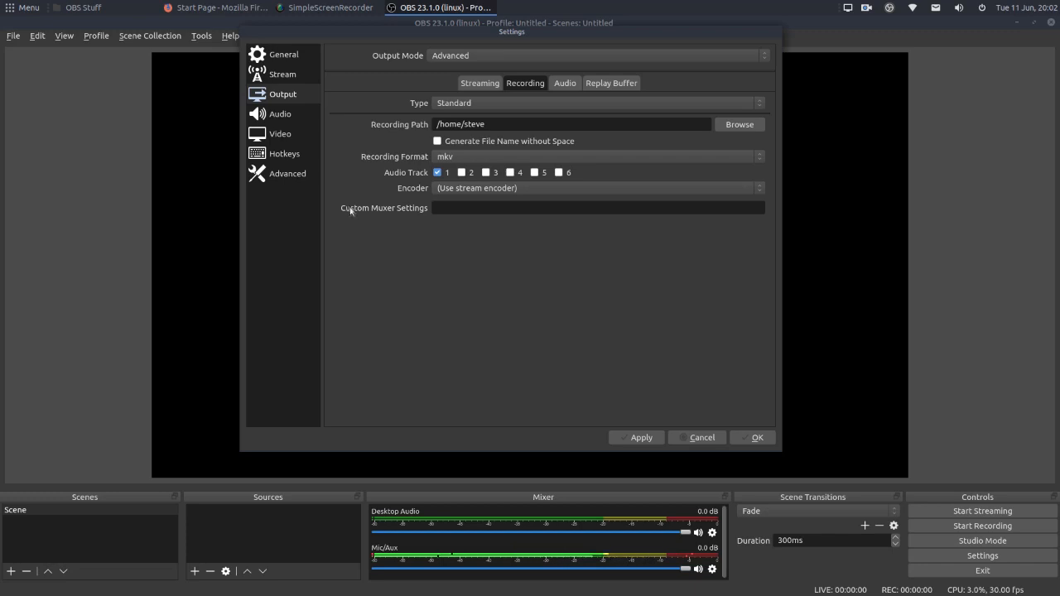
click(454, 189)
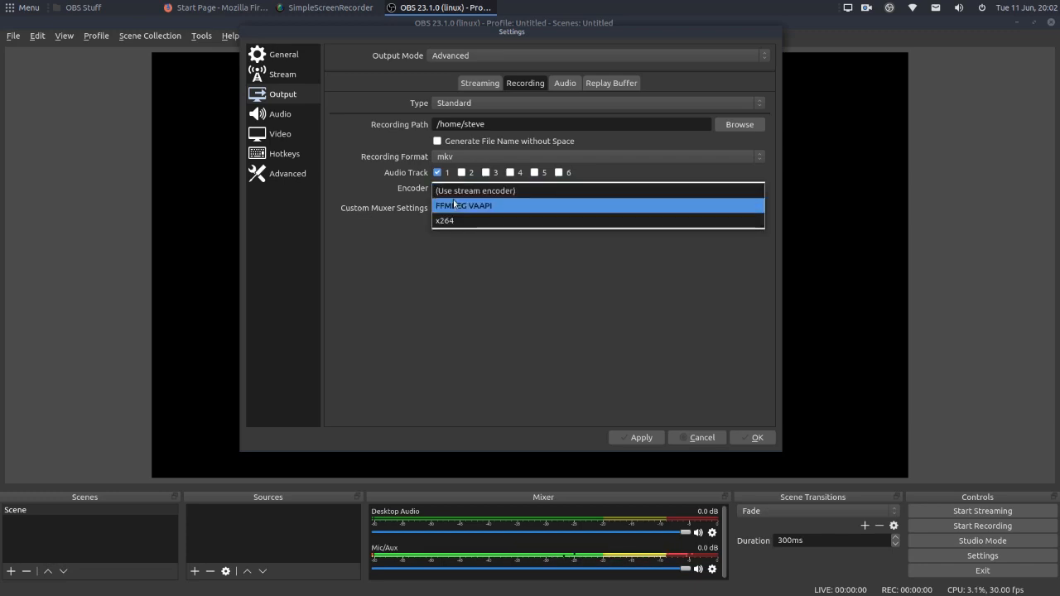
click(454, 207)
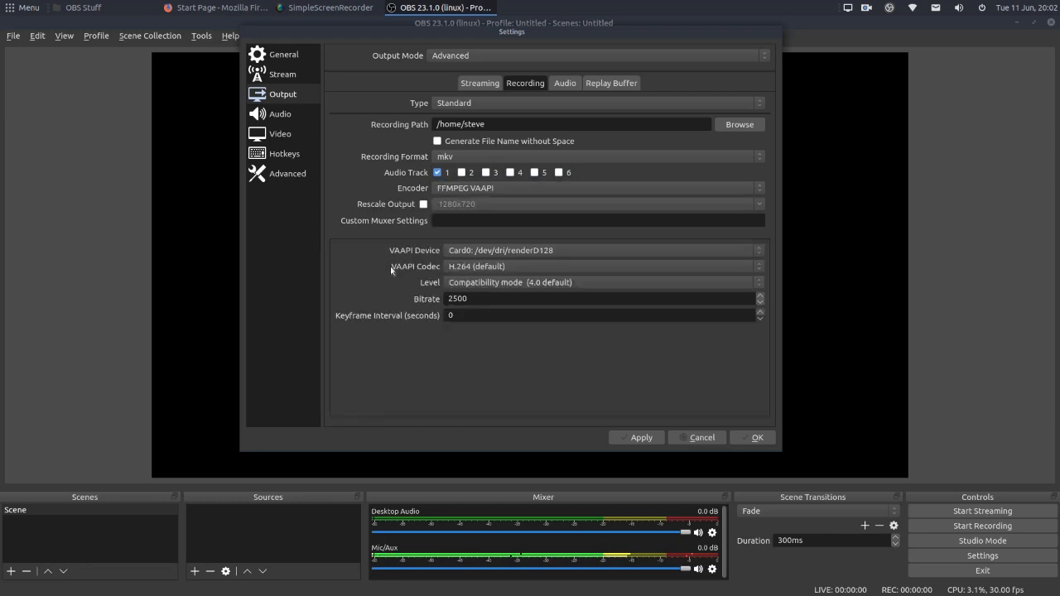
click(423, 204)
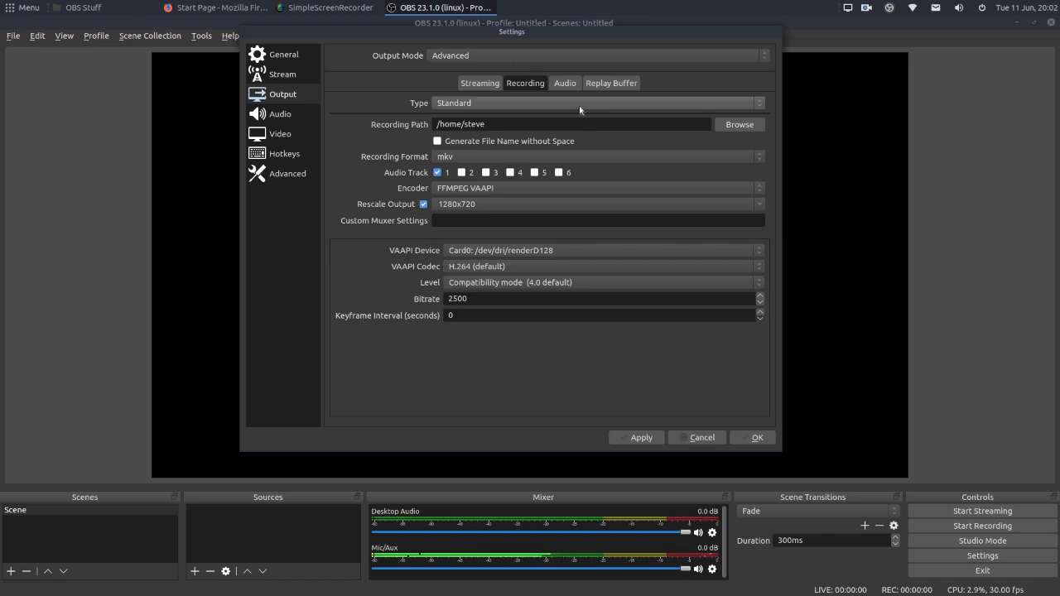
Look over the output's audio track and replay buffer options and the general audio device settings.
click(565, 83)
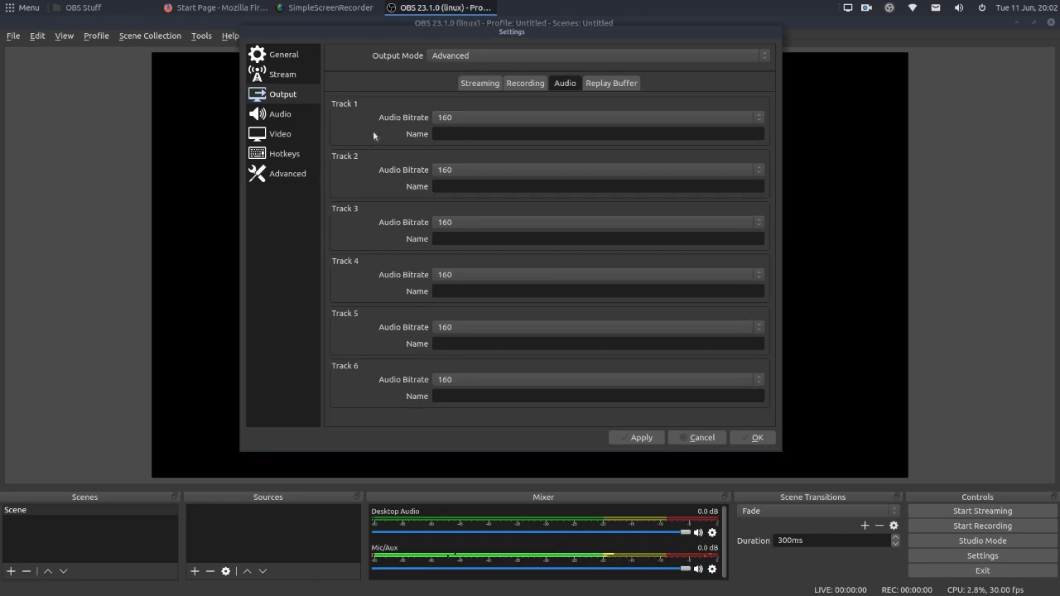
click(608, 83)
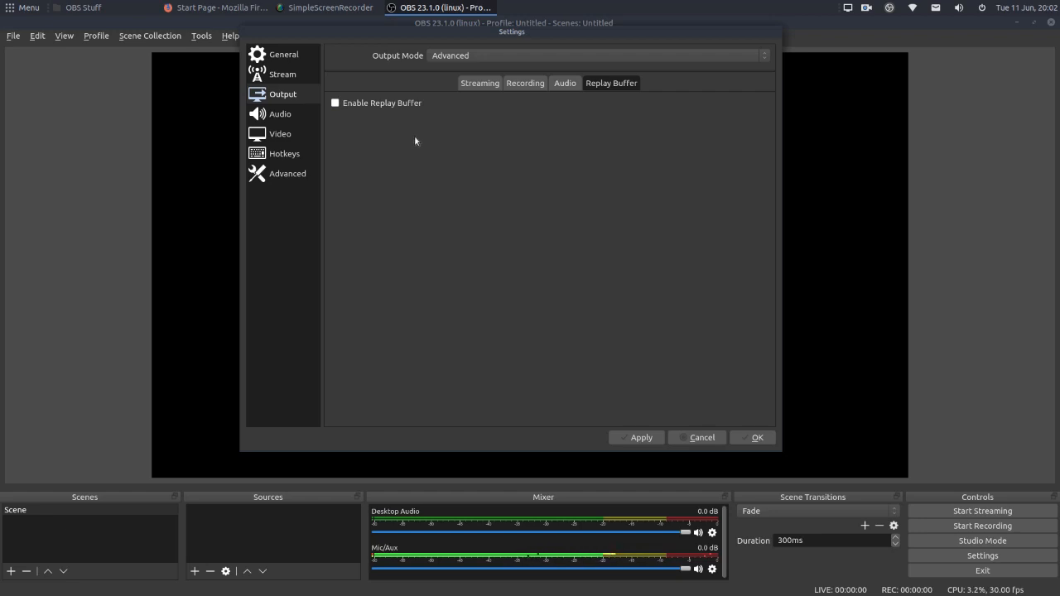
click(270, 115)
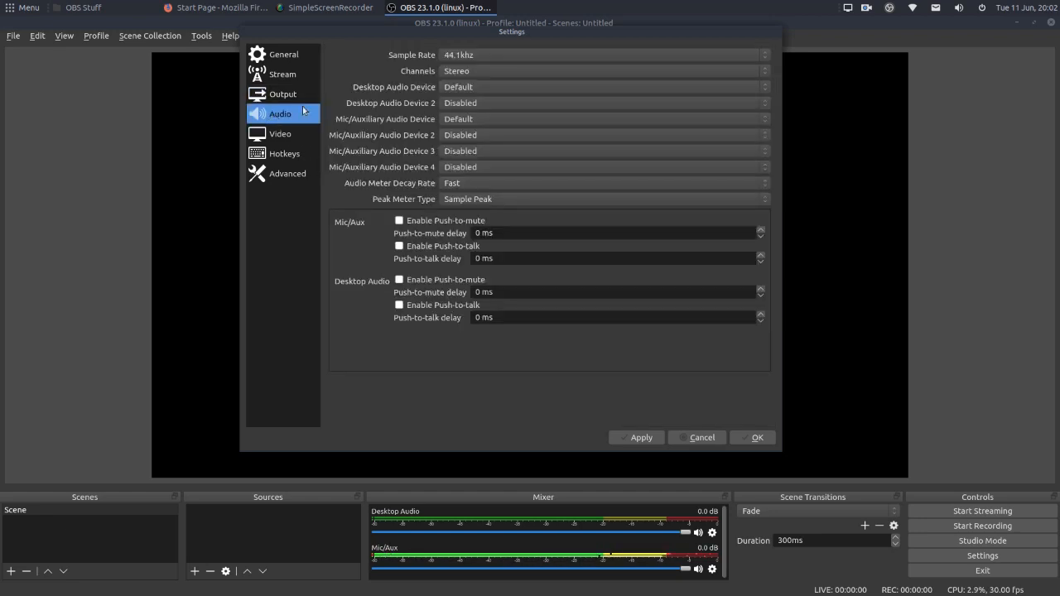
Set the first Mic/Auxiliary audio device to Yeti Stereo Microphone Analogue Stereo and the output (scaled) video resolution to 1280x720.
click(448, 120)
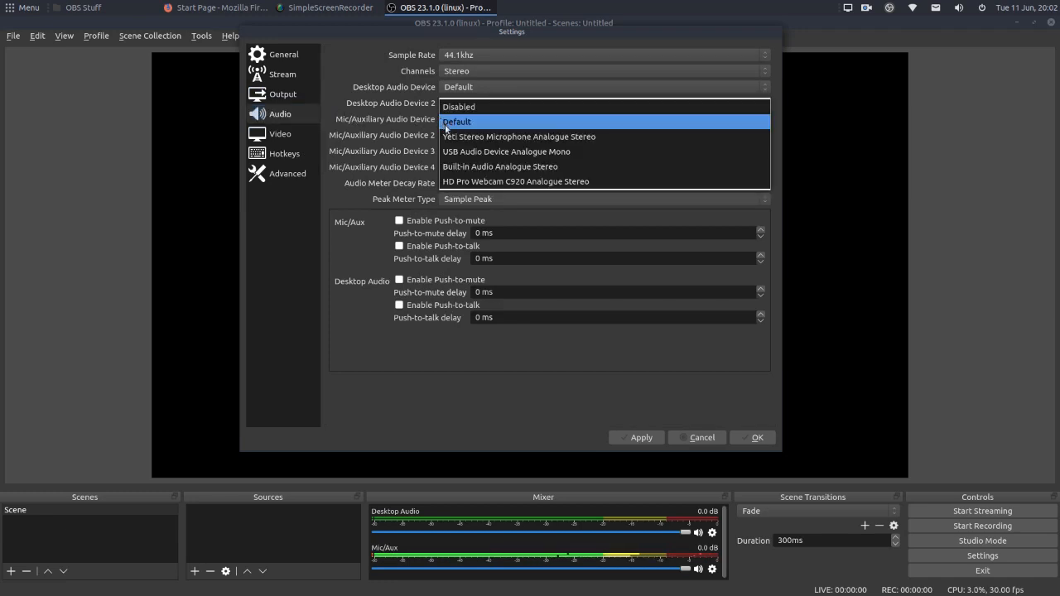
click(497, 135)
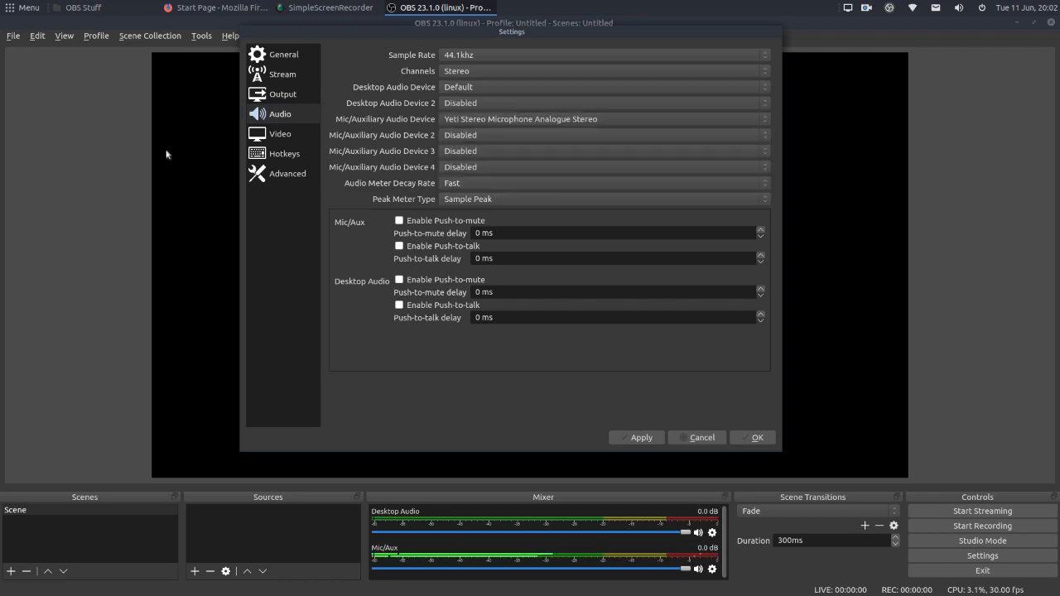
click(278, 135)
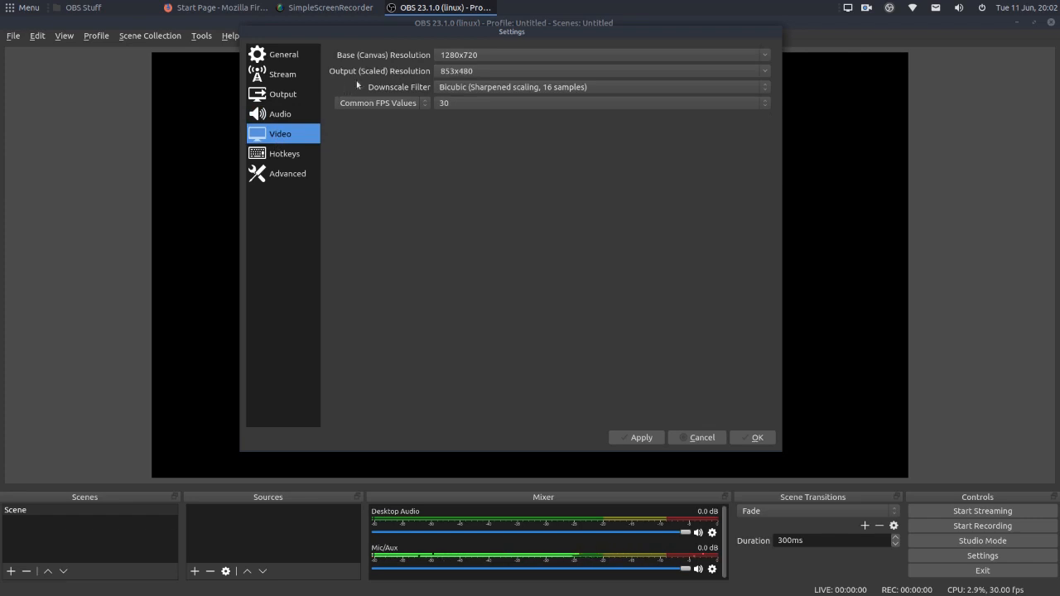
click(765, 70)
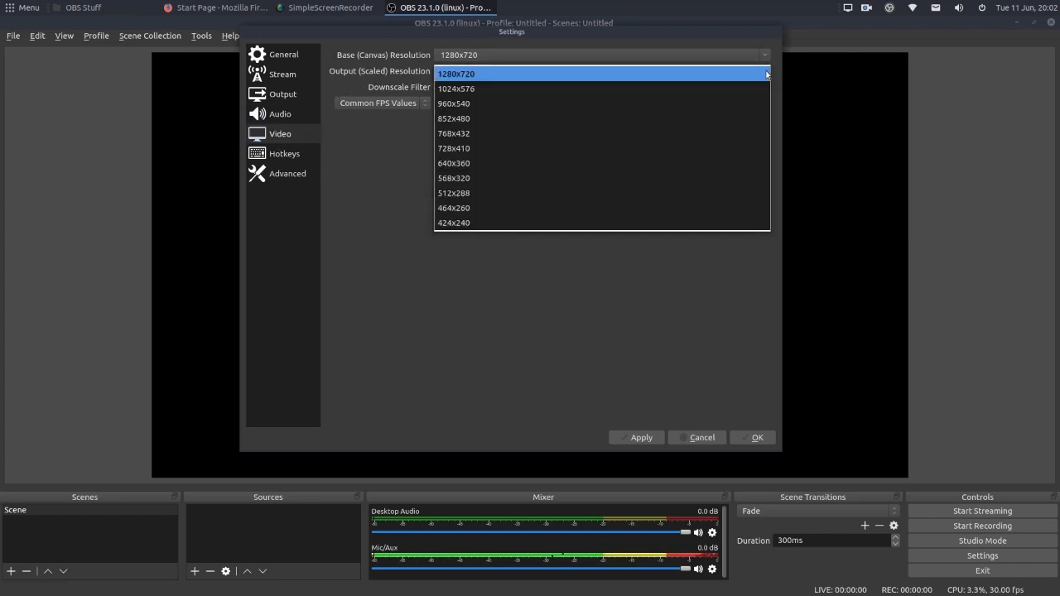
click(613, 73)
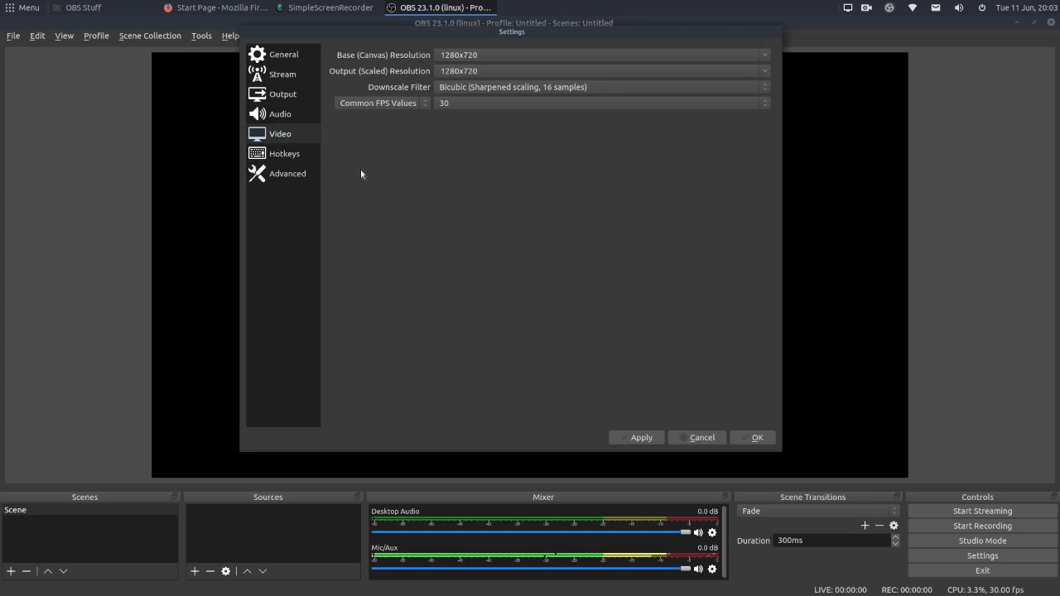
Review the hotkey and advanced settings, and apply all the settings changes.
click(274, 156)
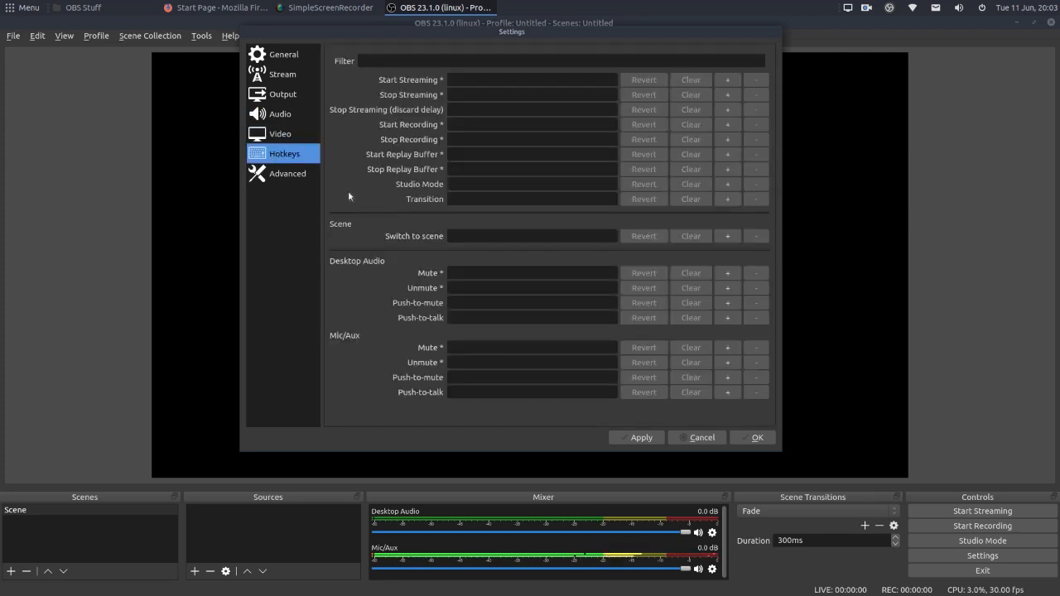
click(274, 174)
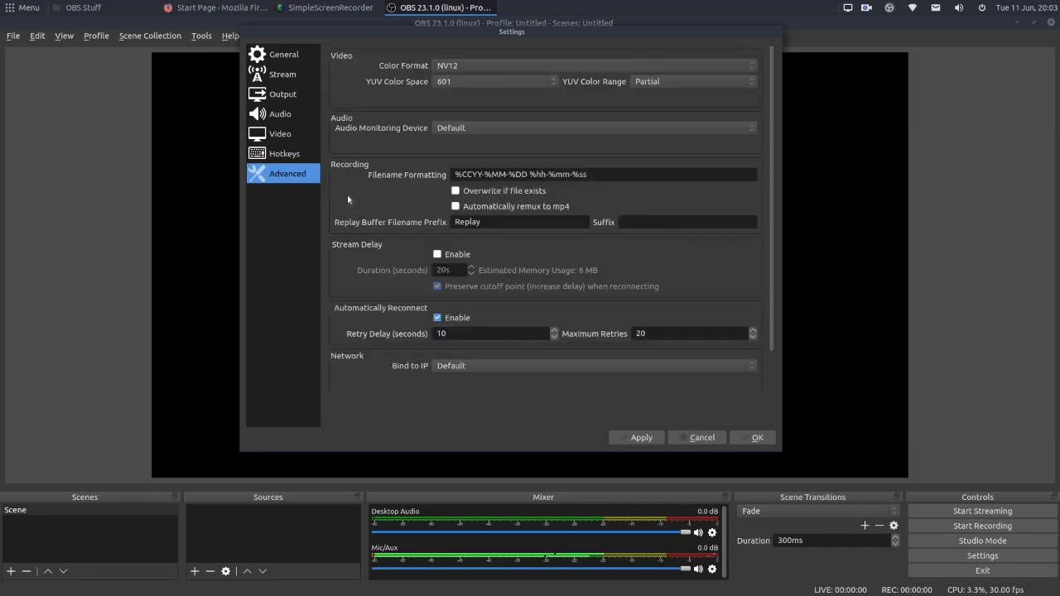
click(650, 443)
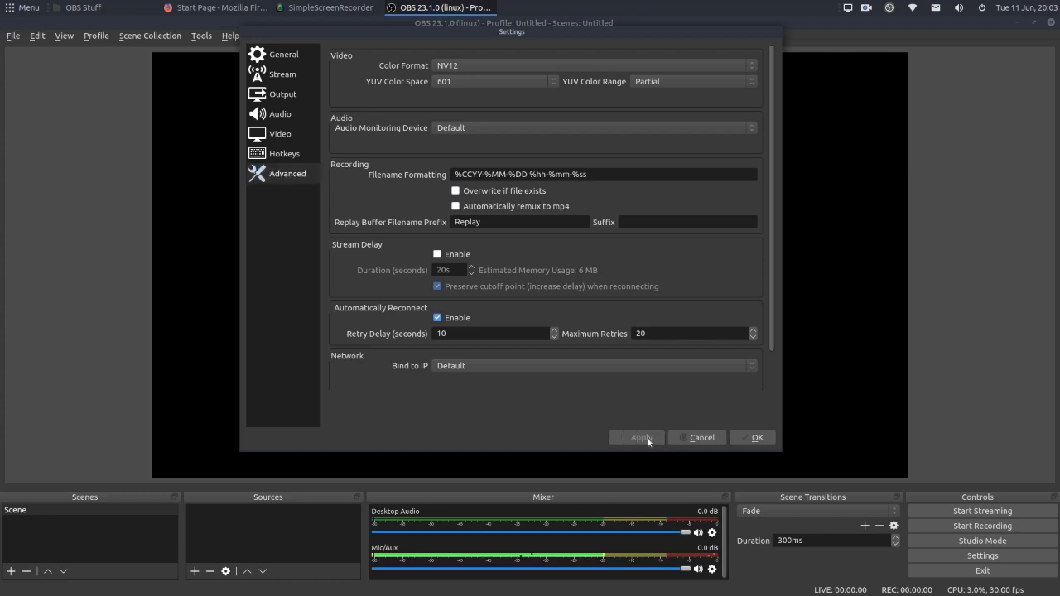
click(766, 437)
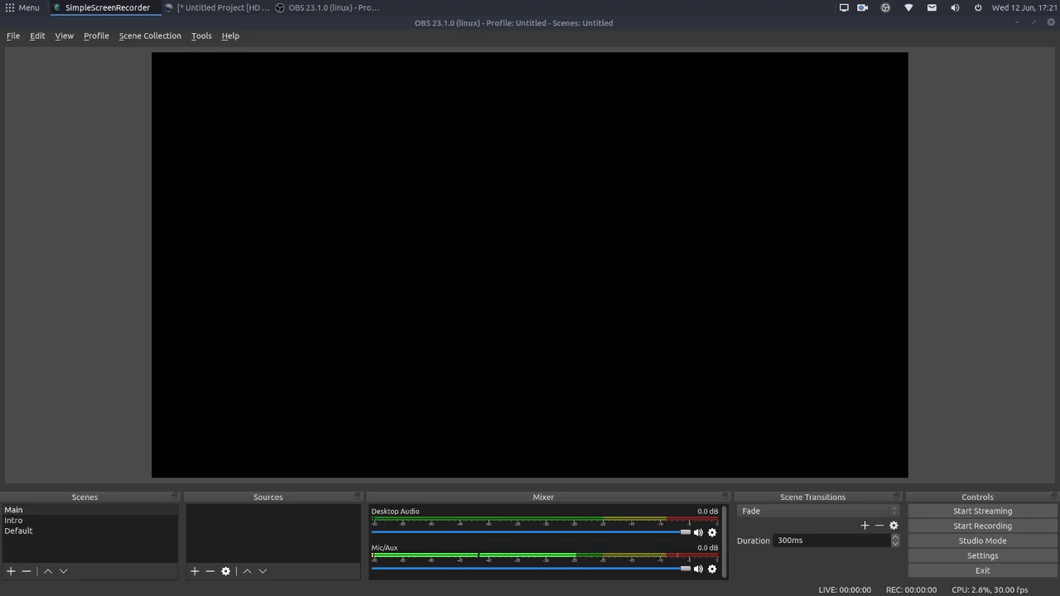
Look through the Main, Intro and Default scenes and at the dialog for adding another scene.
click(9, 512)
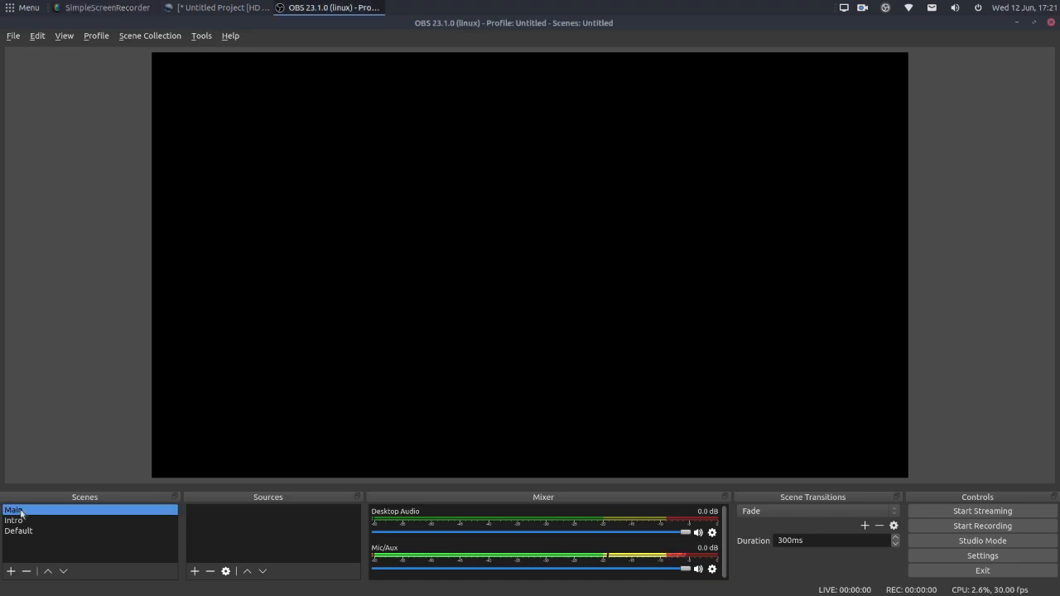
click(21, 522)
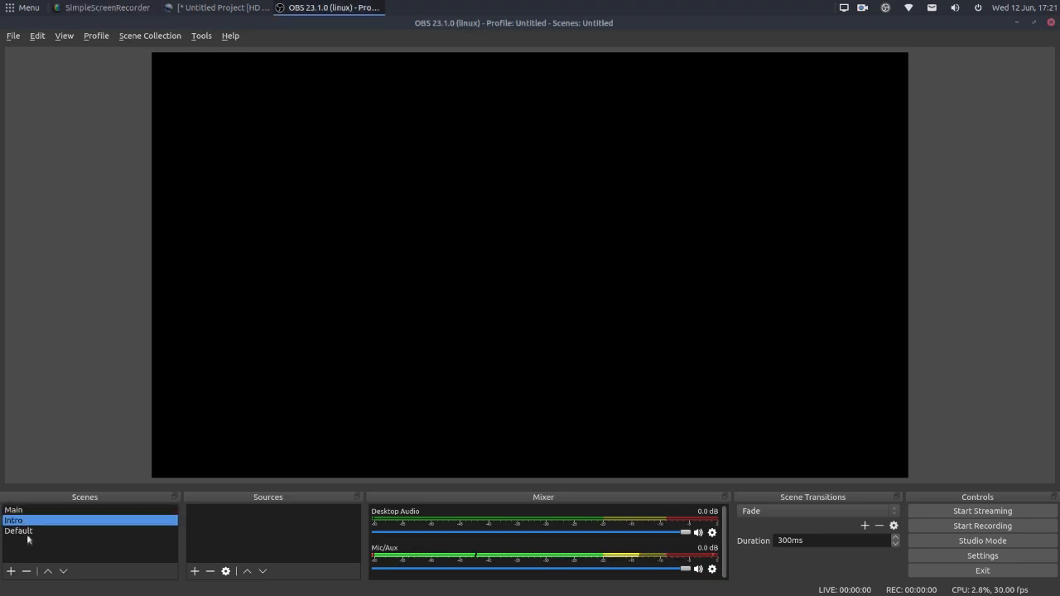
click(25, 533)
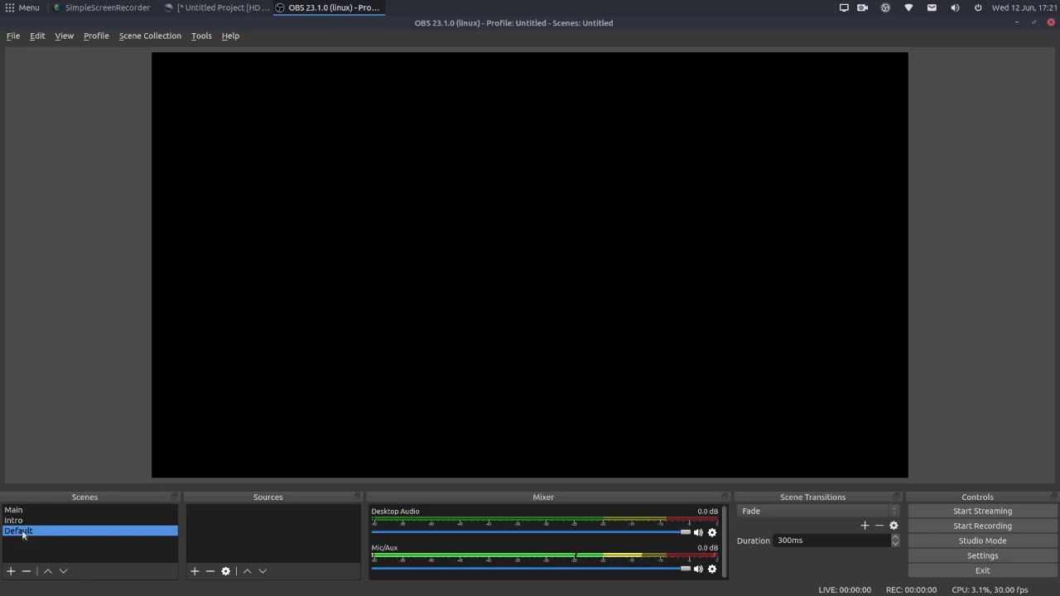
click(20, 511)
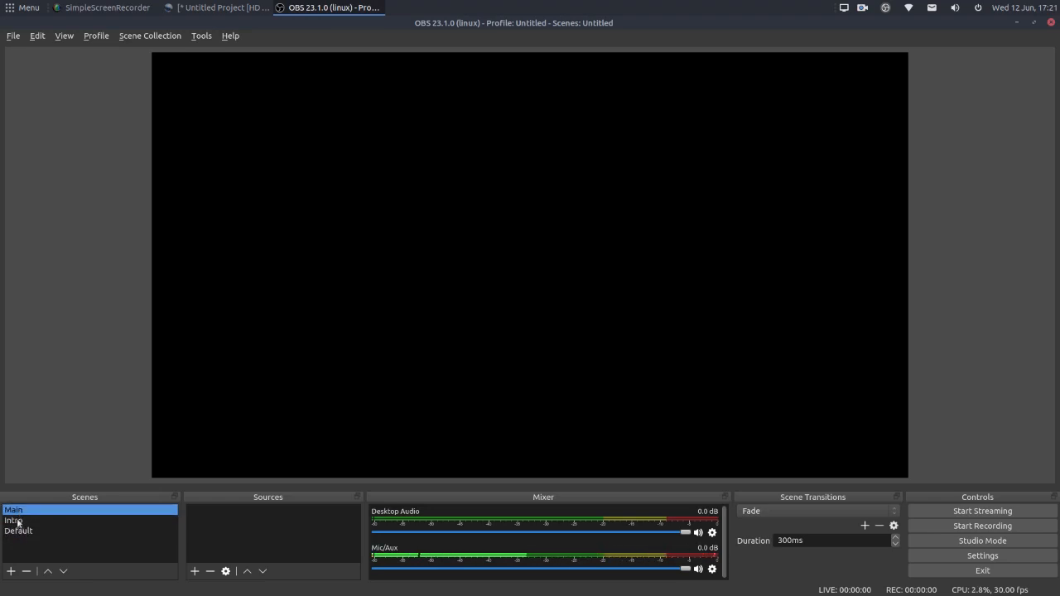
click(22, 521)
click(31, 532)
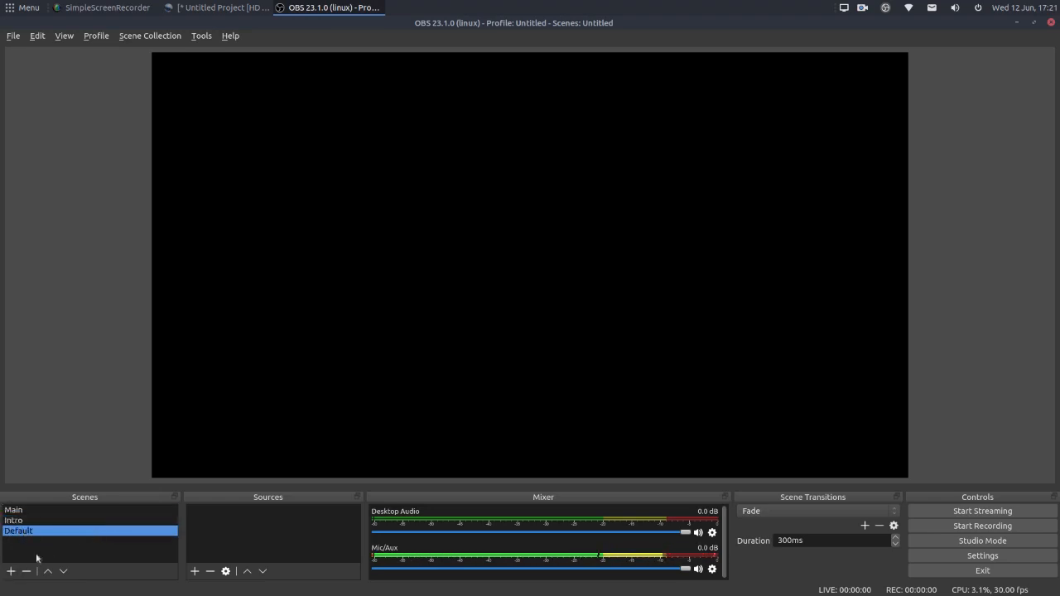
click(11, 571)
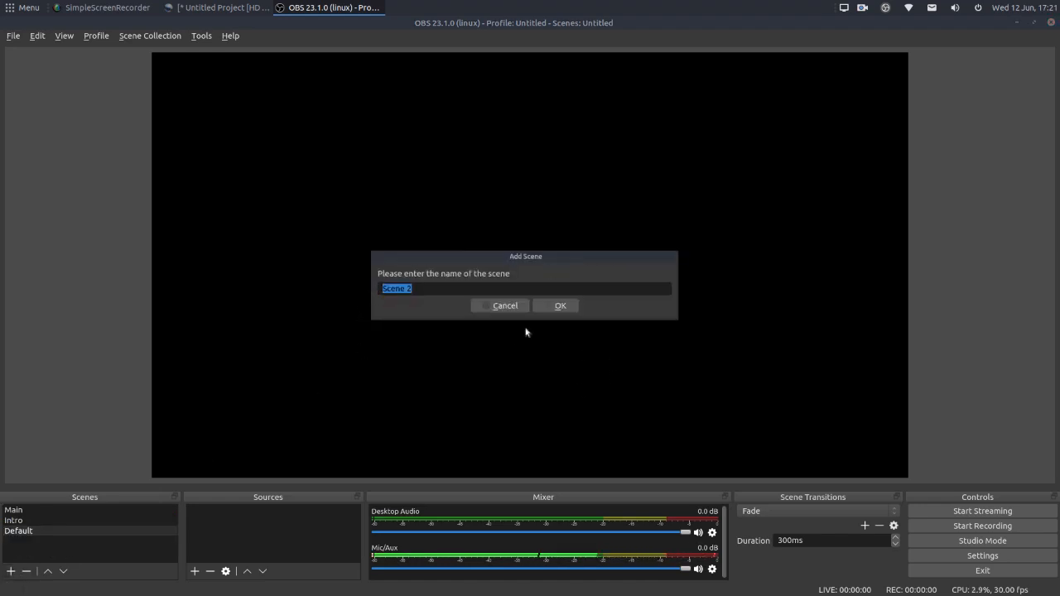
click(504, 305)
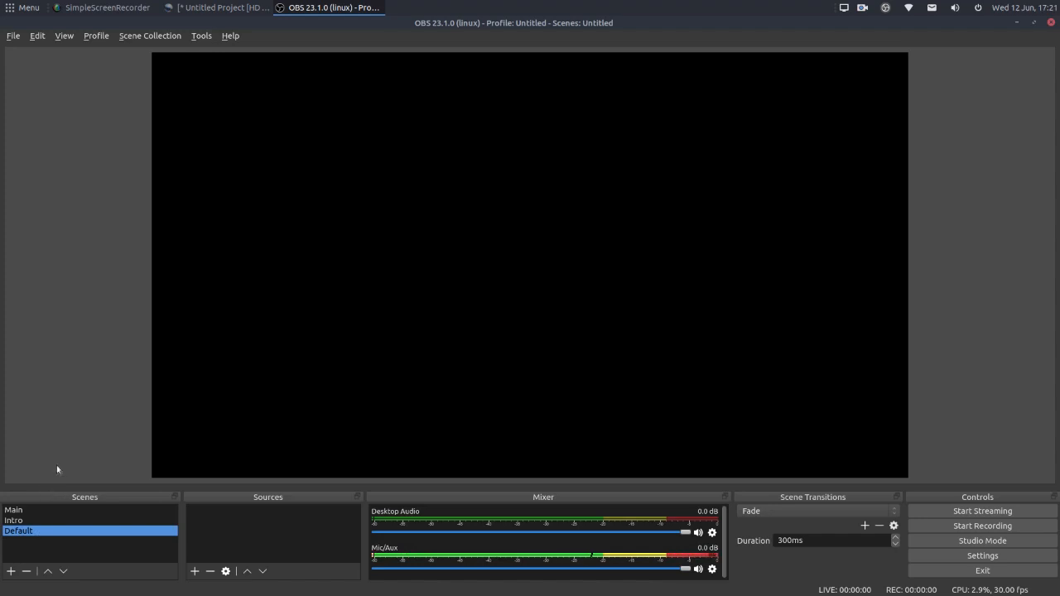
Add a new image source named Background to the Main scene.
click(12, 511)
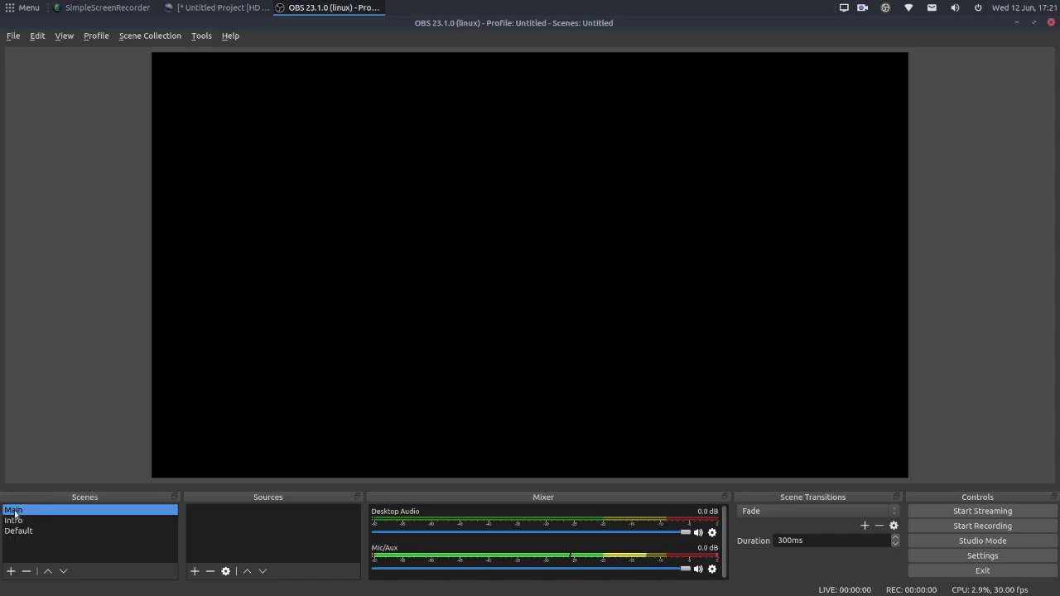
click(196, 571)
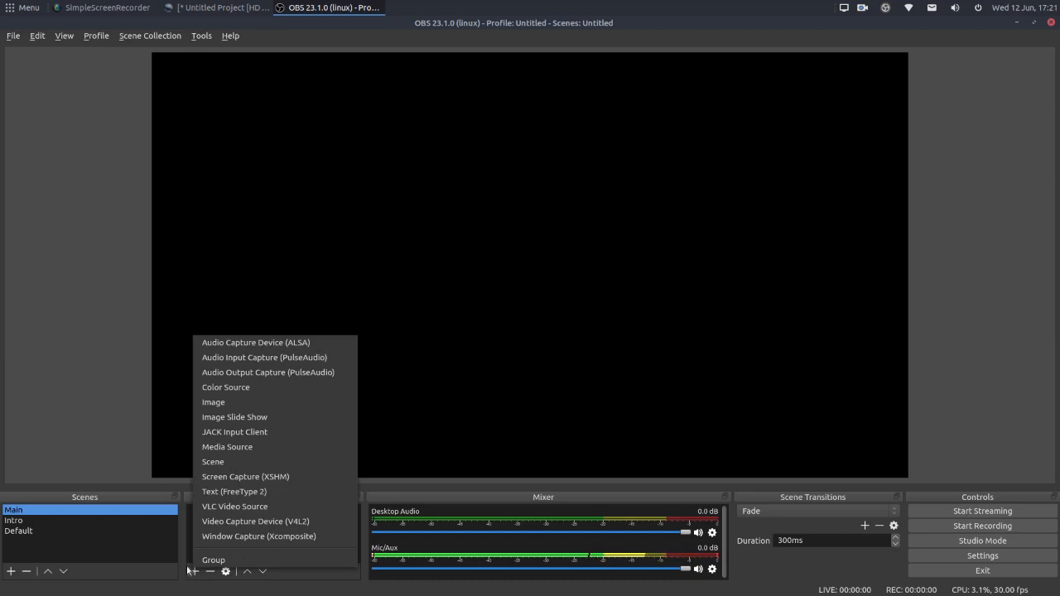
click(214, 401)
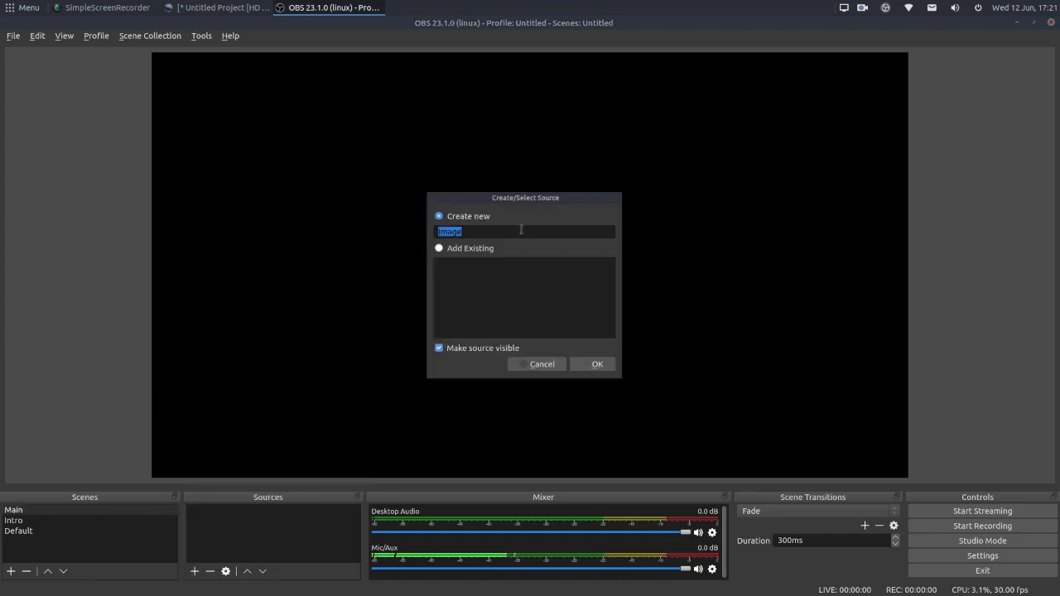
text(Bac)
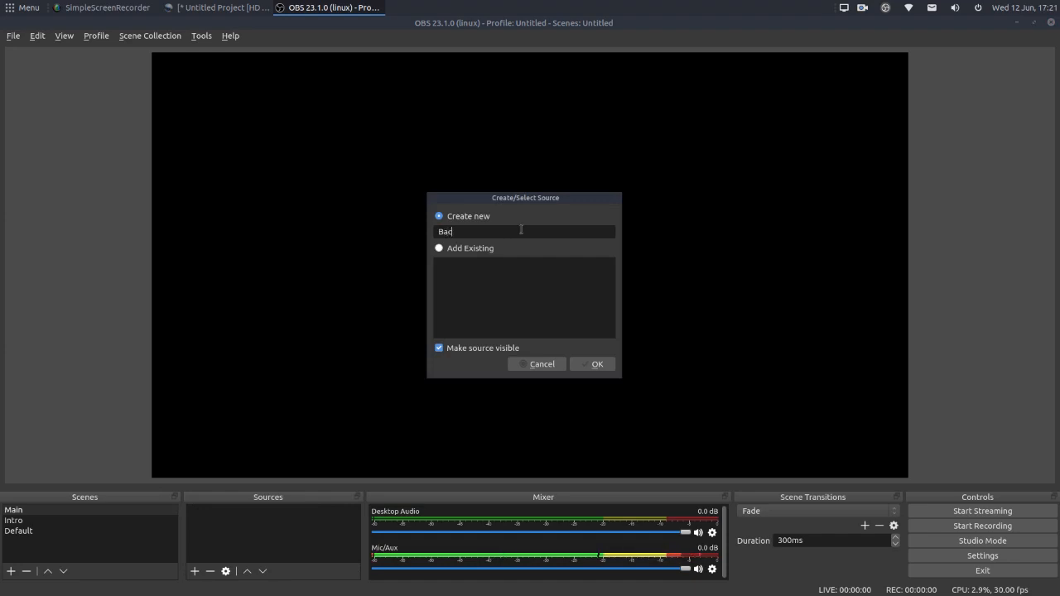
text(kground)
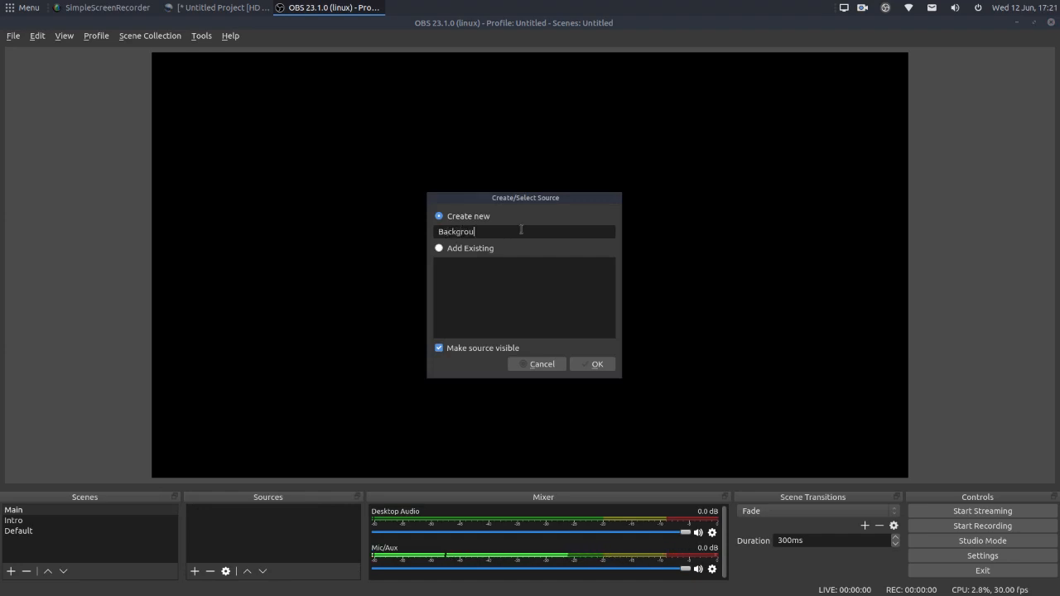
click(595, 364)
Load otbbg43.png from the OBS Stuff folder on the Desktop as the Background source's image.
click(701, 356)
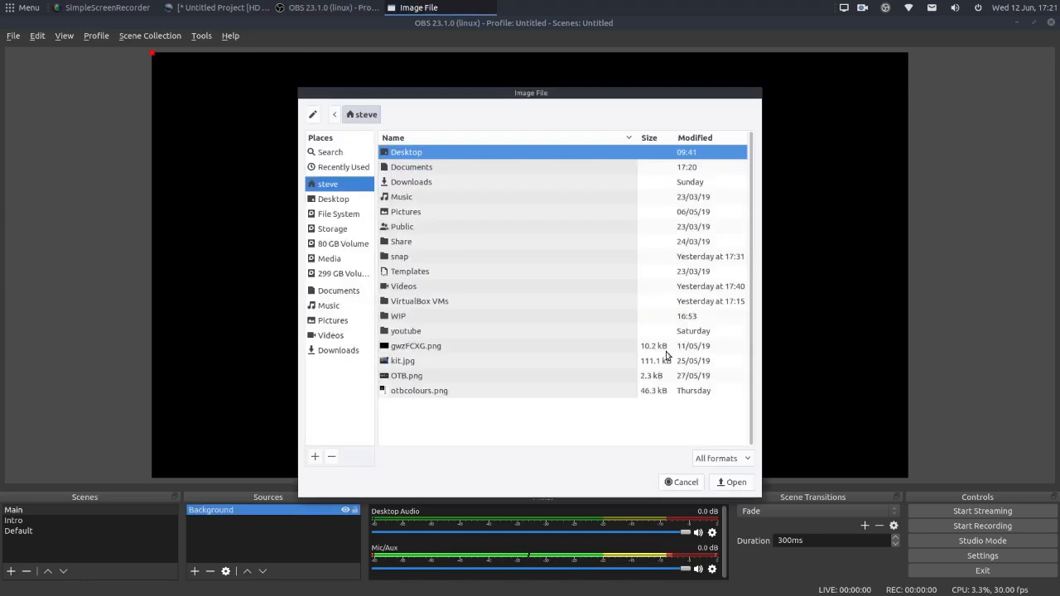
click(351, 203)
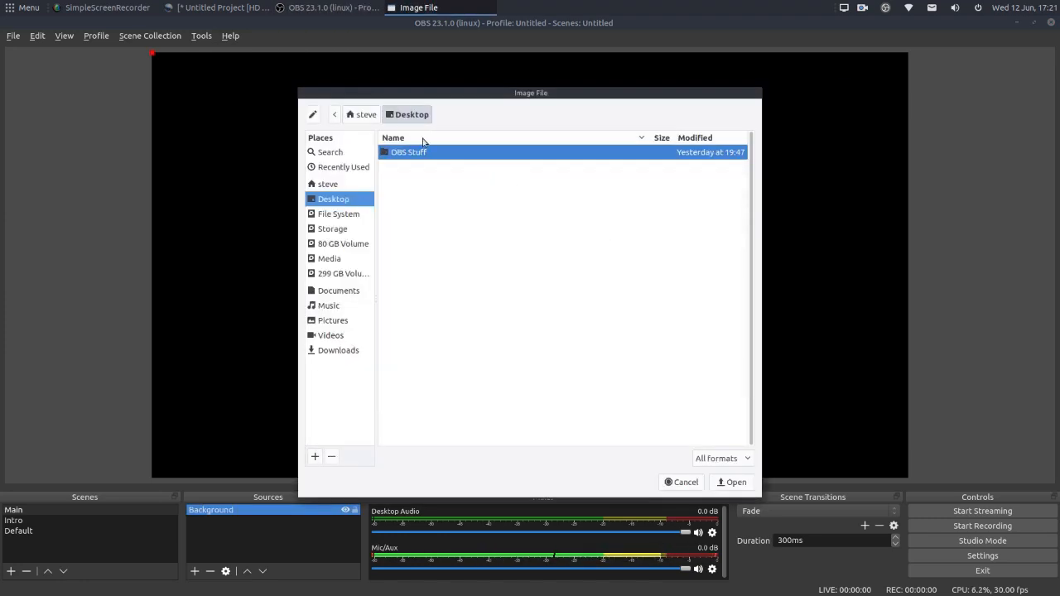
double_click(407, 153)
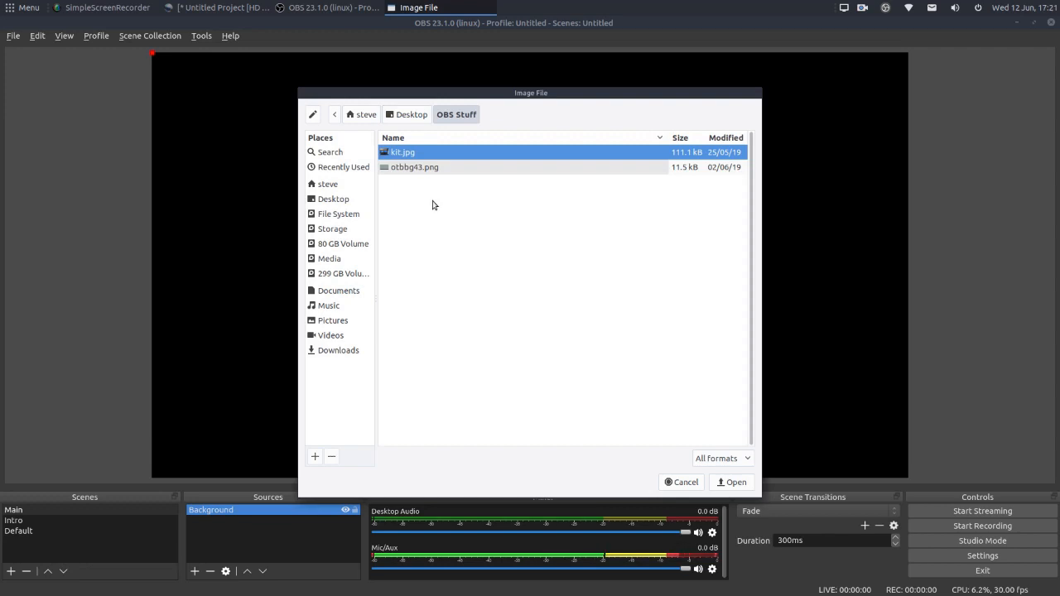
click(420, 169)
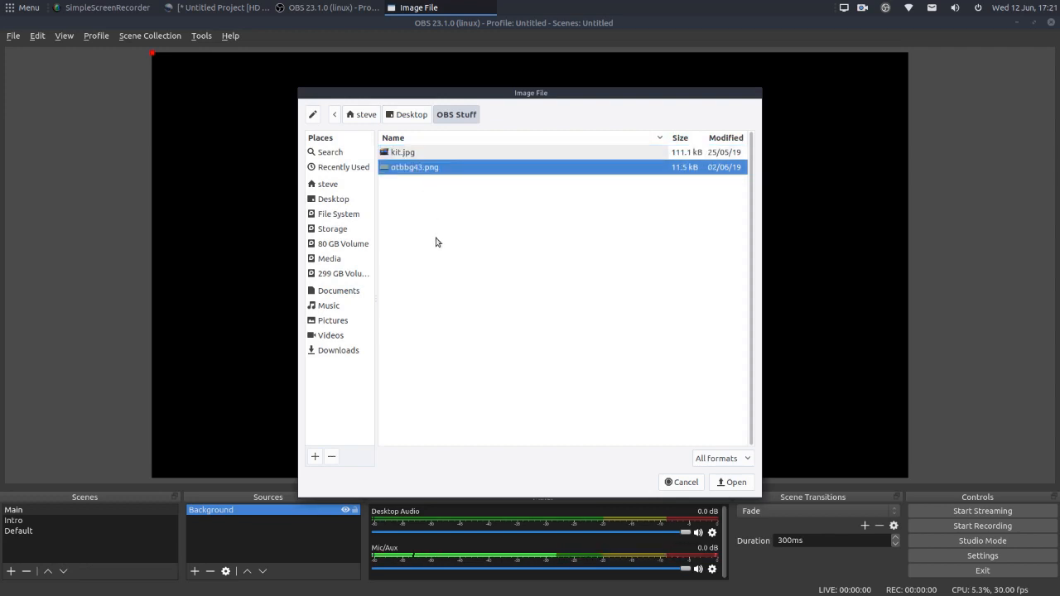
click(733, 482)
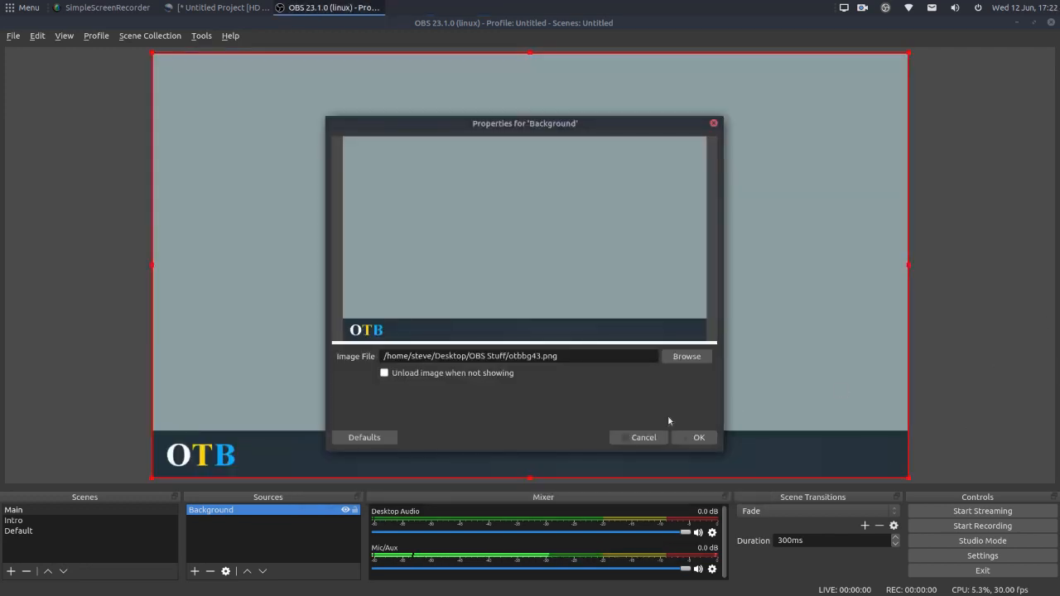
click(693, 437)
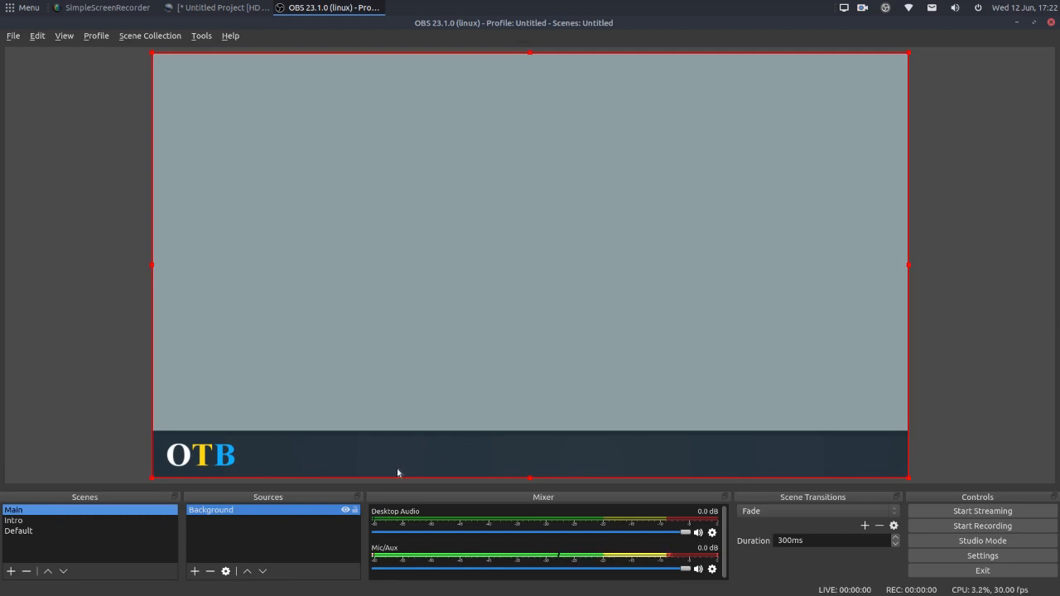
Add a new Text (FreeType 2) source named Headline to the Main scene.
click(194, 571)
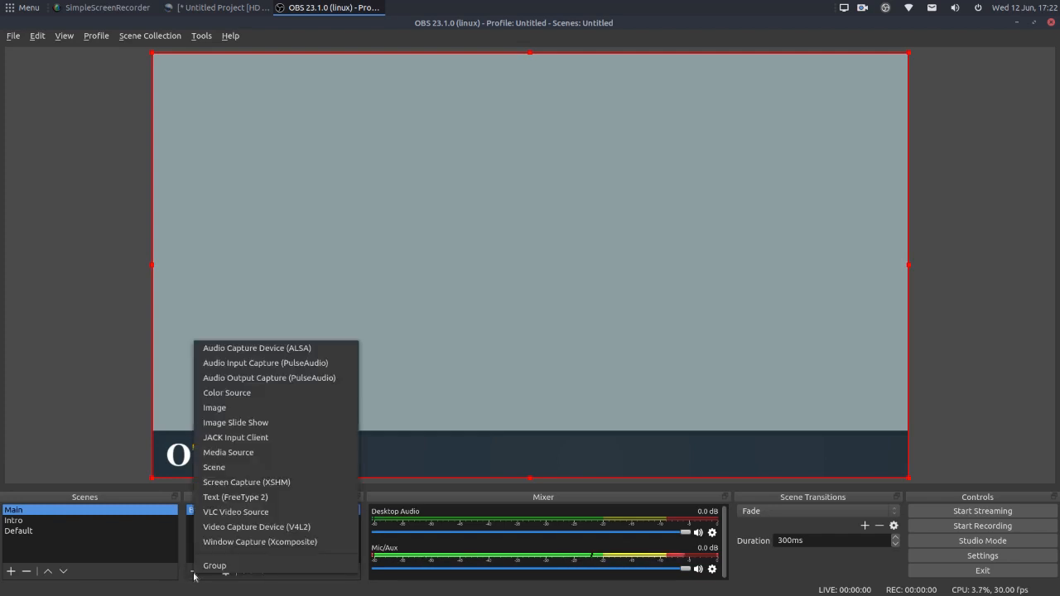
click(242, 498)
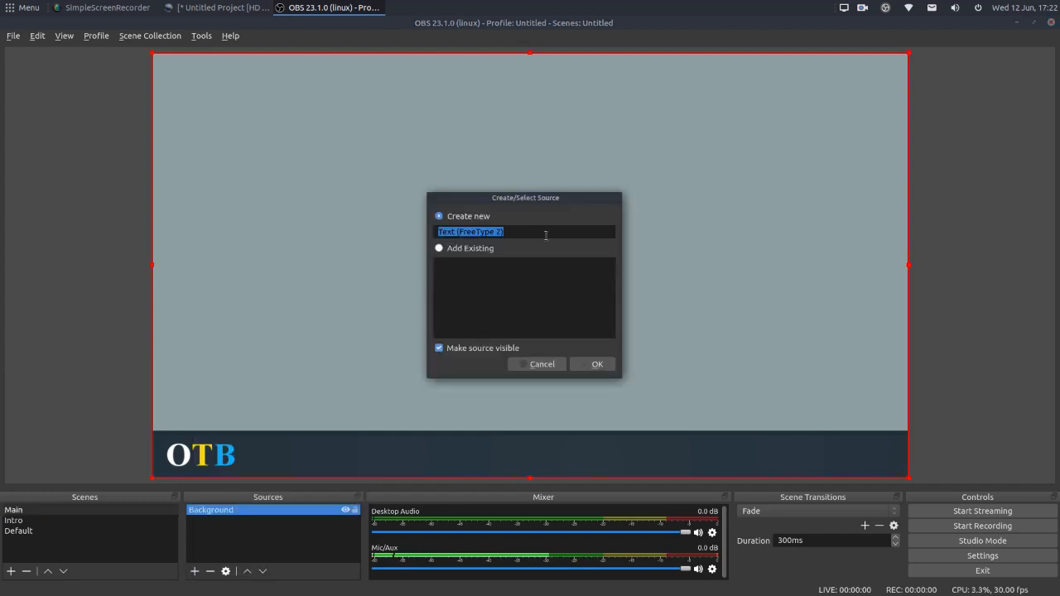
text(Headli)
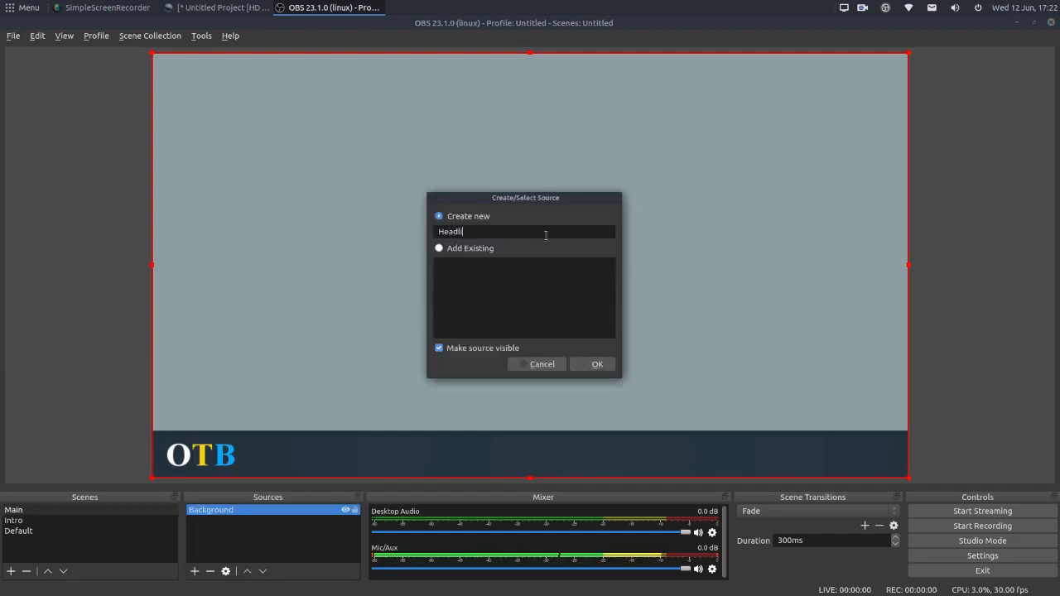
text(ne)
click(582, 361)
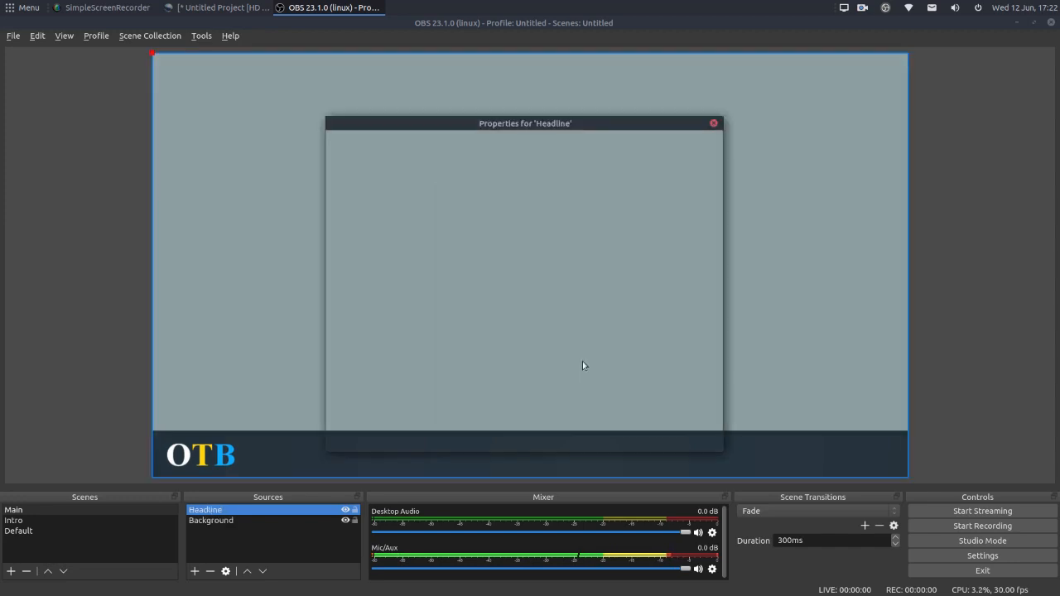
Enter "Setting Up OBS" as the Headline source's text.
click(555, 331)
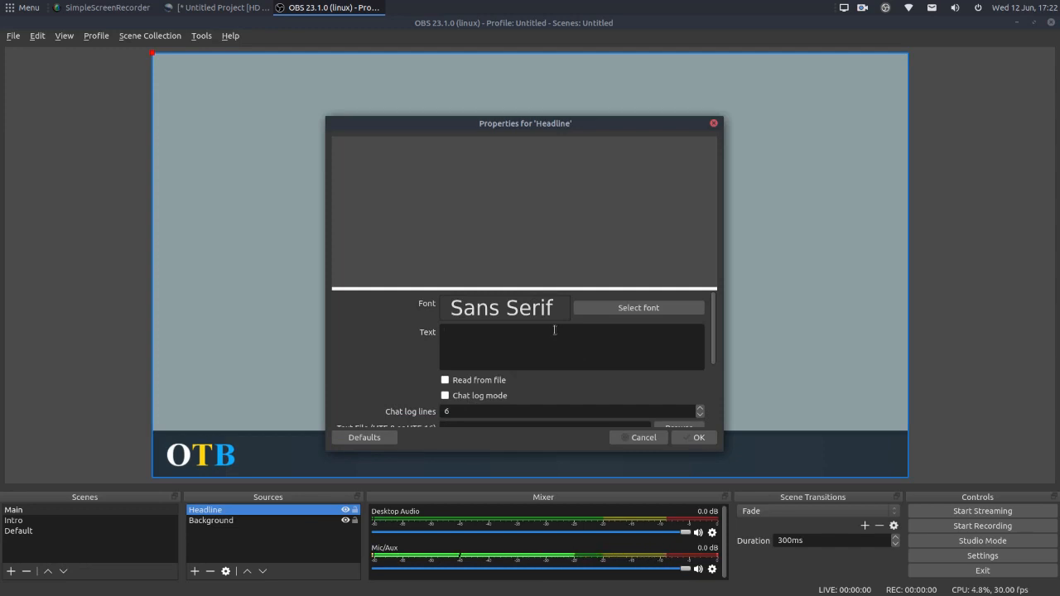
text(Sett)
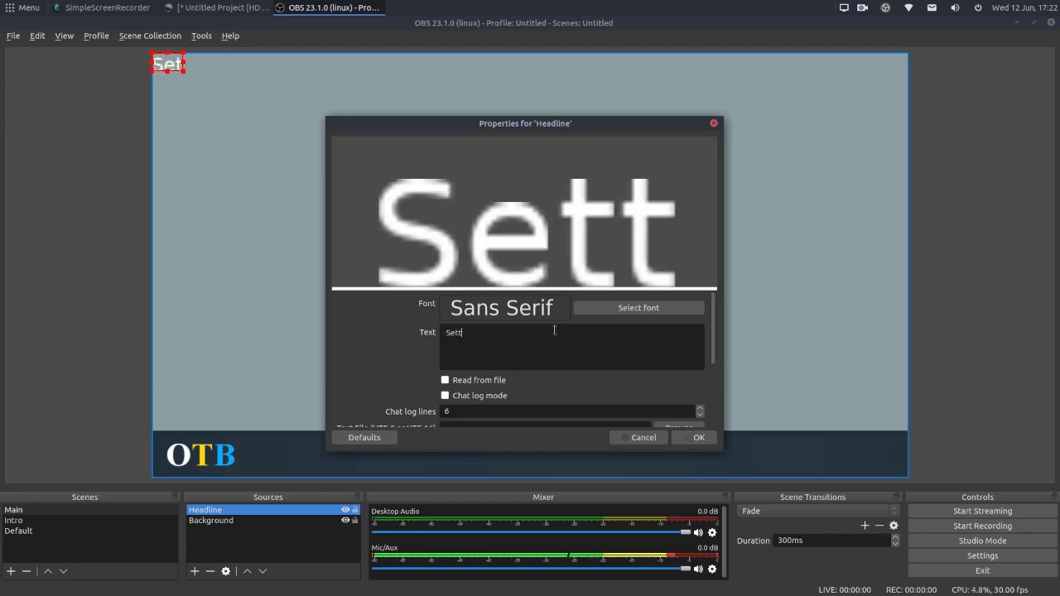
text(ing )
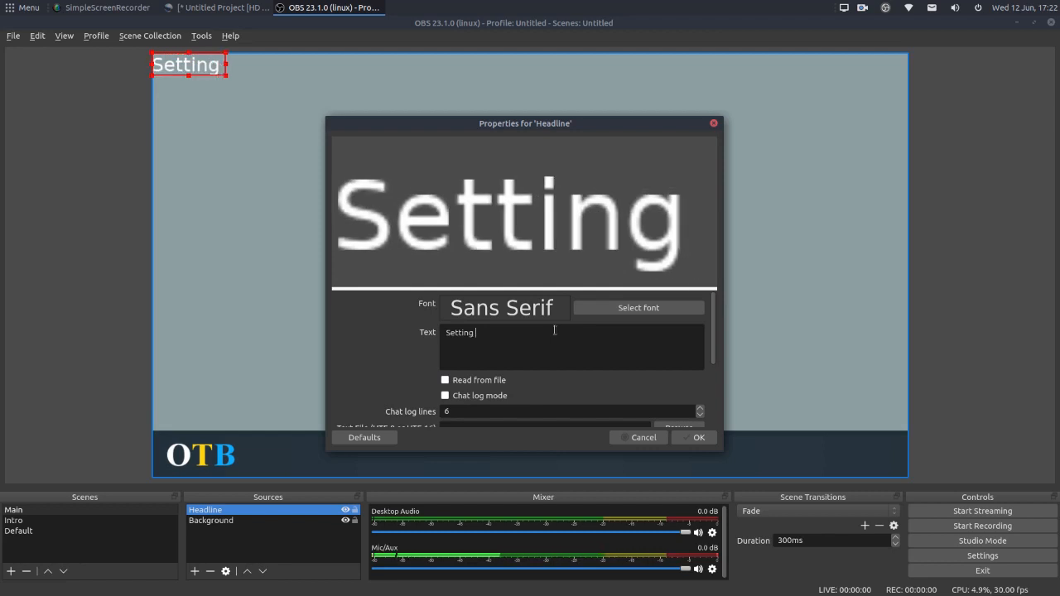
text(Up OBS)
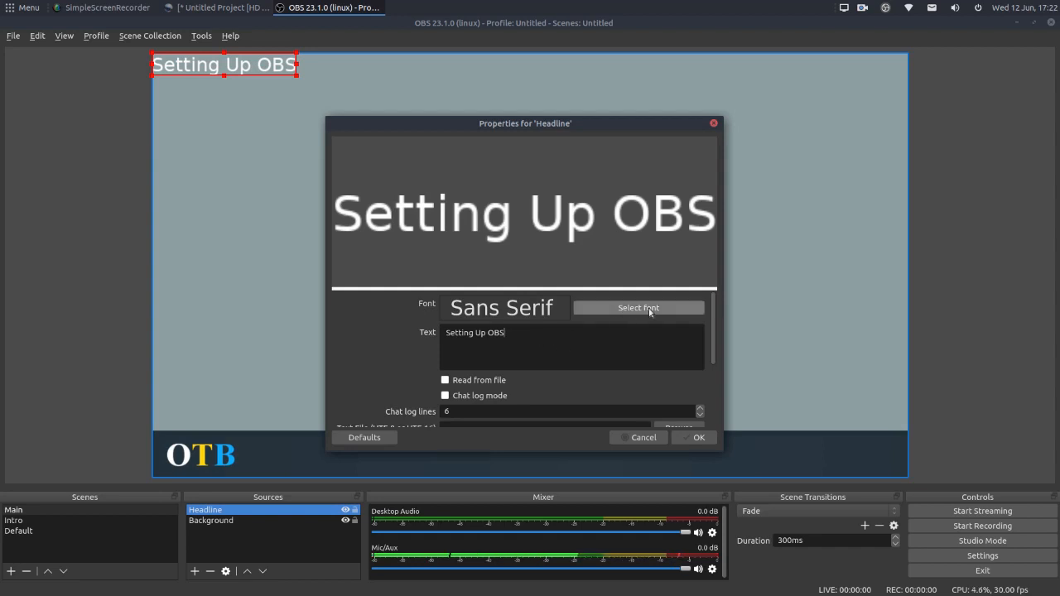
Set the Headline font to DejaVu Sans Book, size 32, and place the text in the dark bar beside the OTB logo.
click(624, 314)
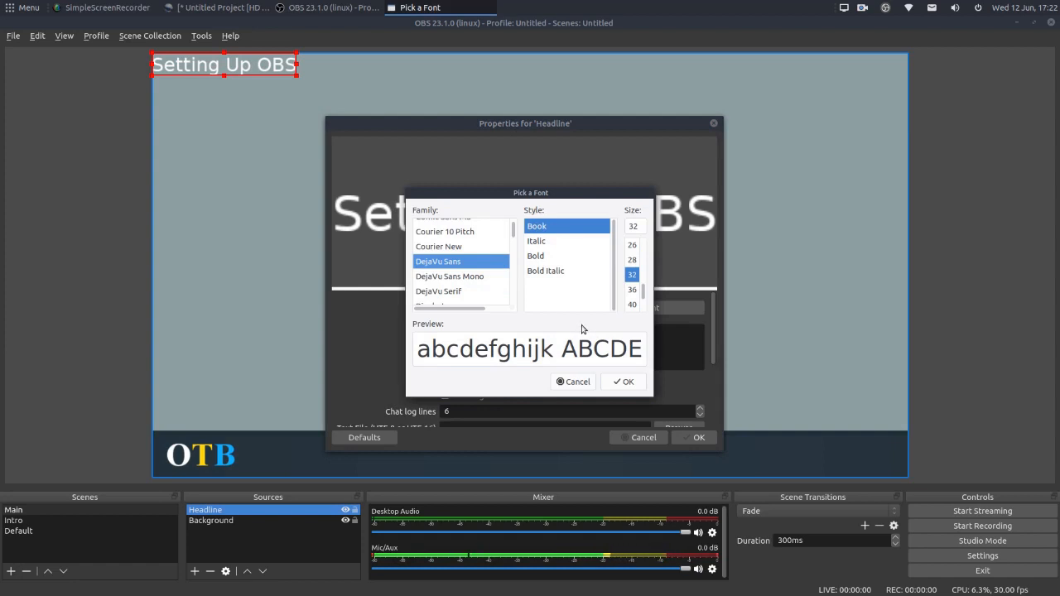
click(626, 383)
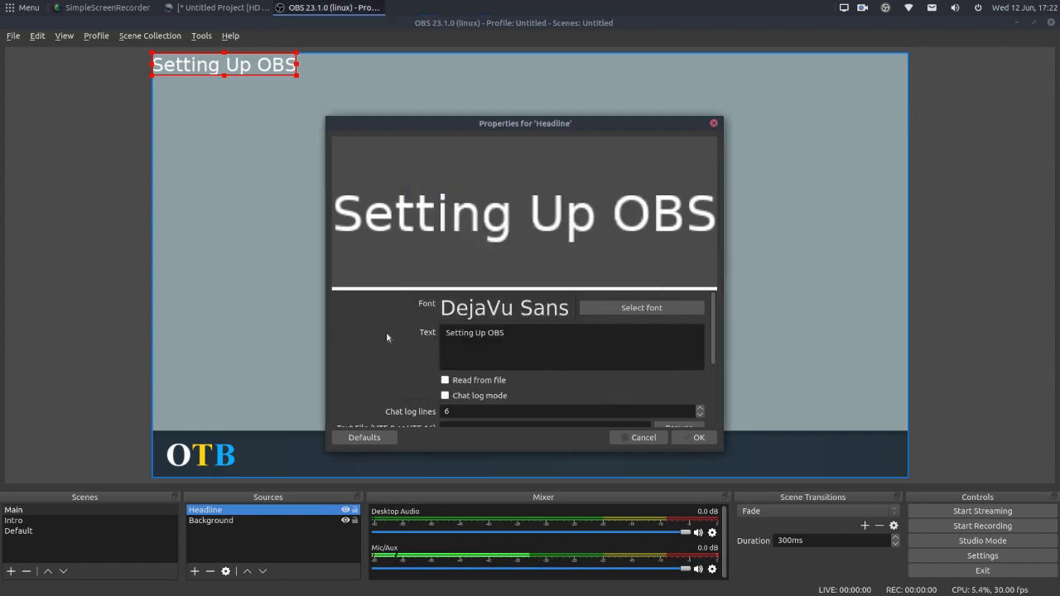
scroll(387, 335, down, 3)
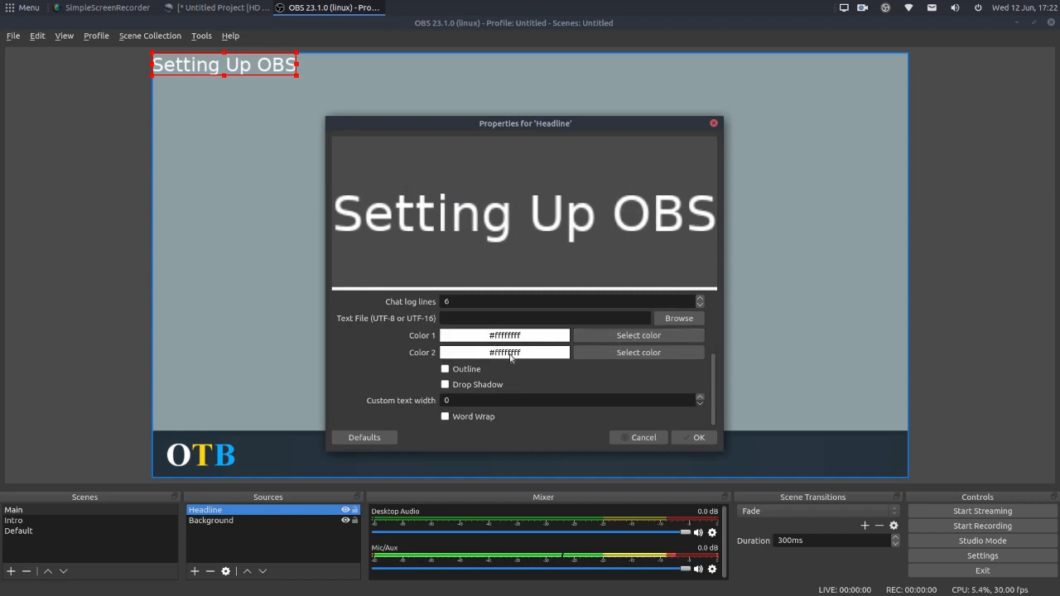
click(697, 438)
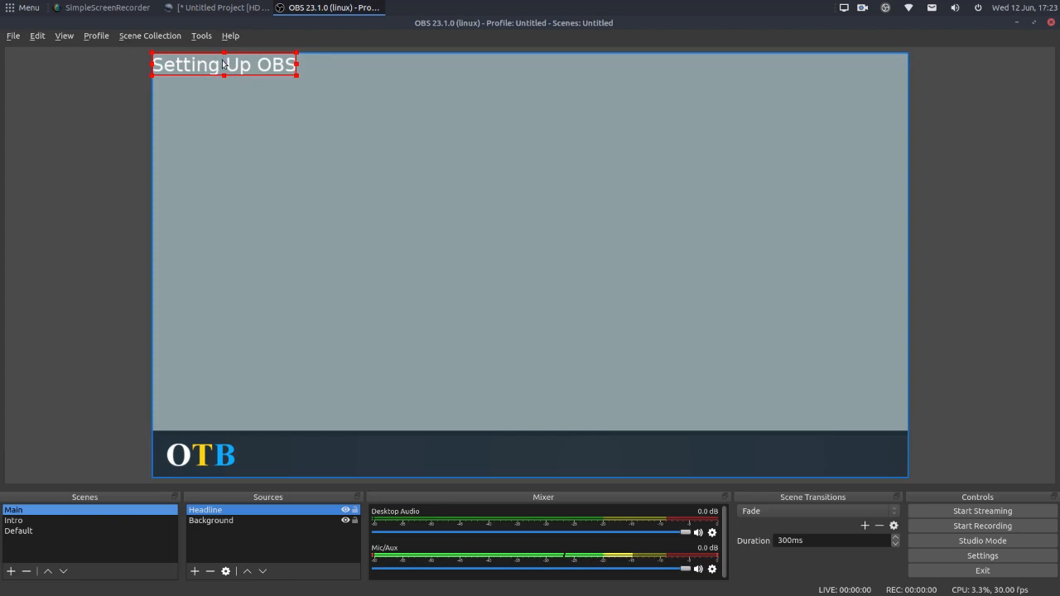
drag(223, 64, 342, 454)
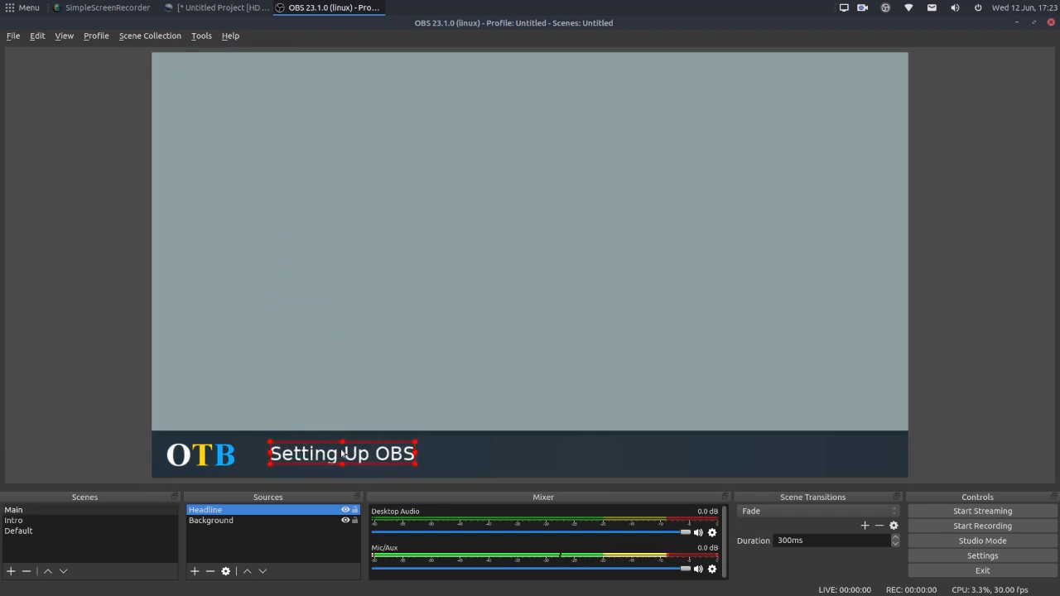
click(976, 333)
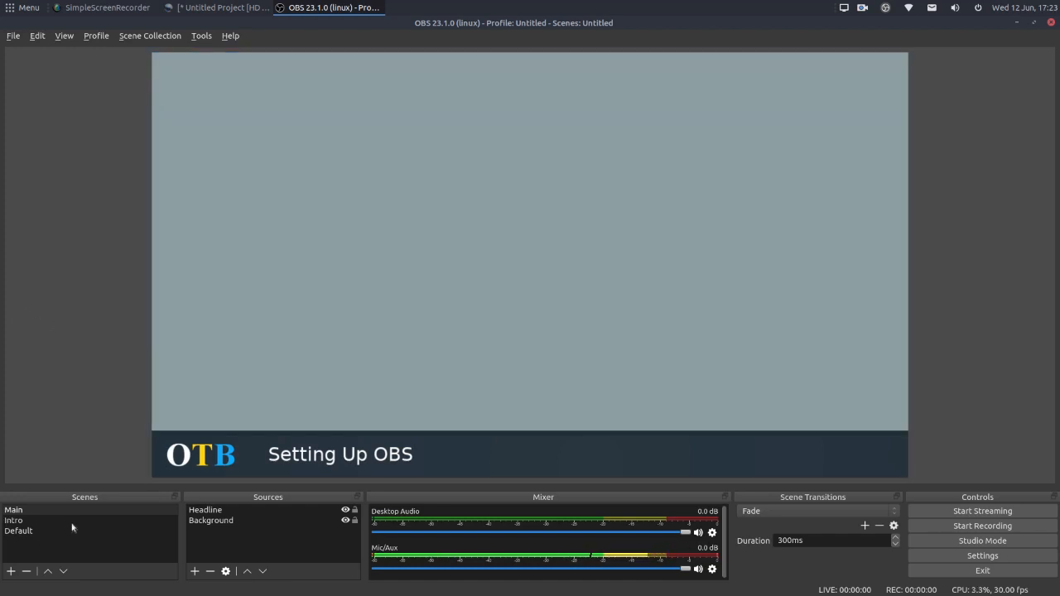
Add a new media source to the Intro scene, keeping the default name Media Source.
click(13, 520)
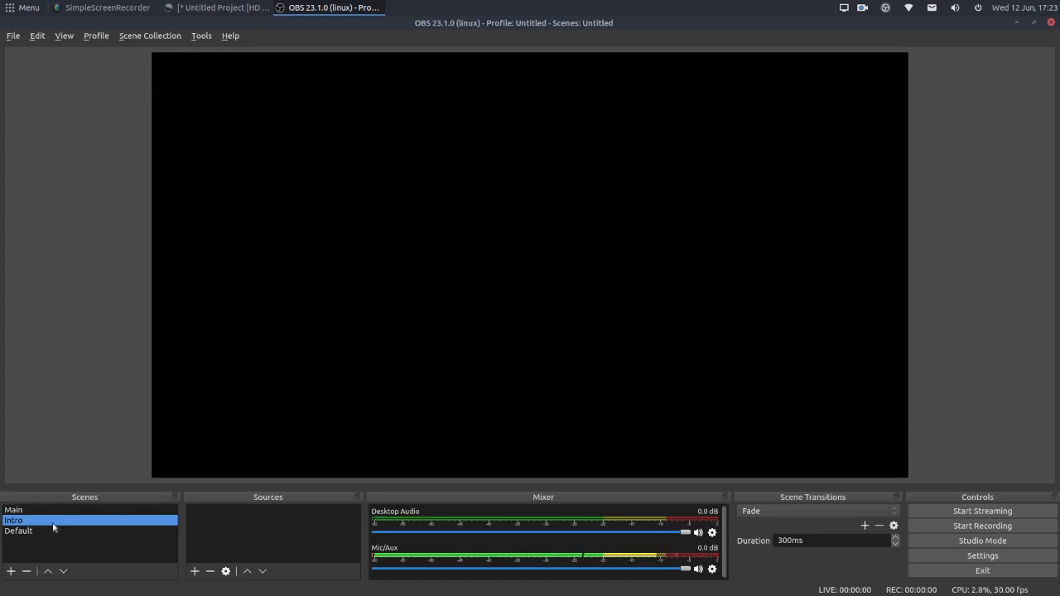
click(194, 571)
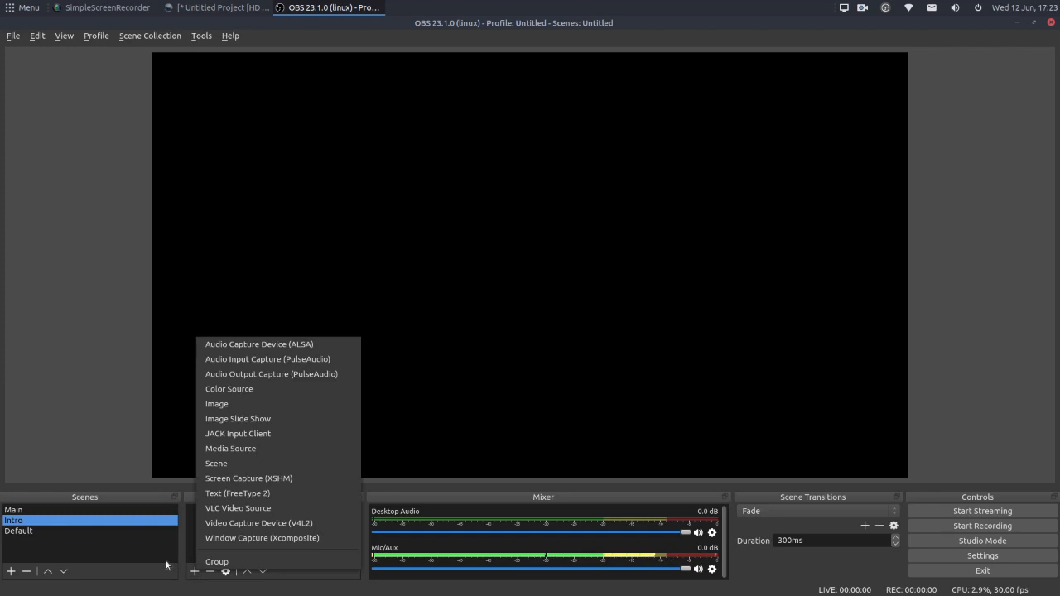
click(233, 449)
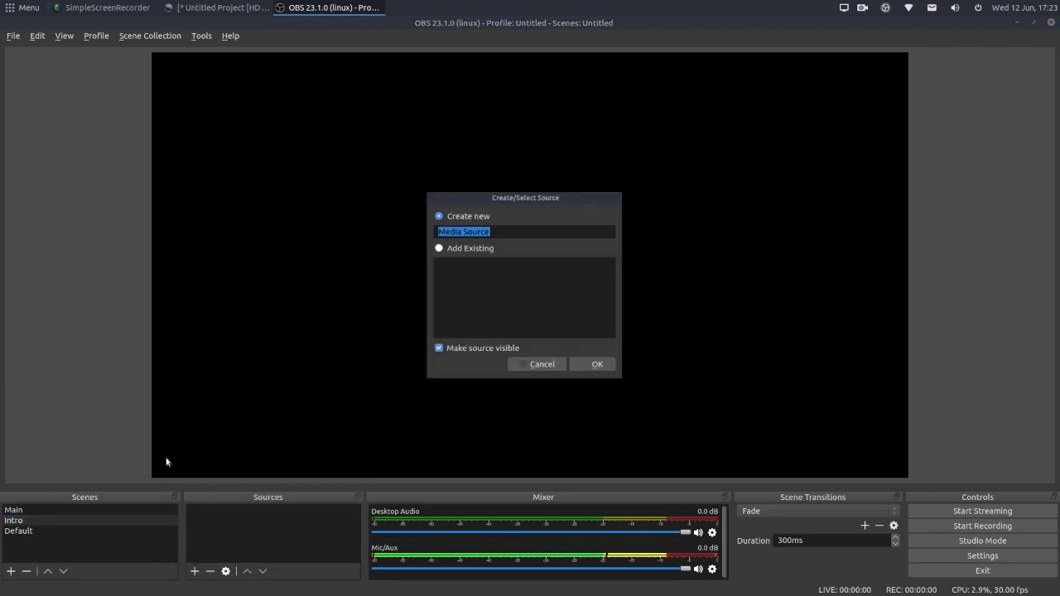
click(584, 365)
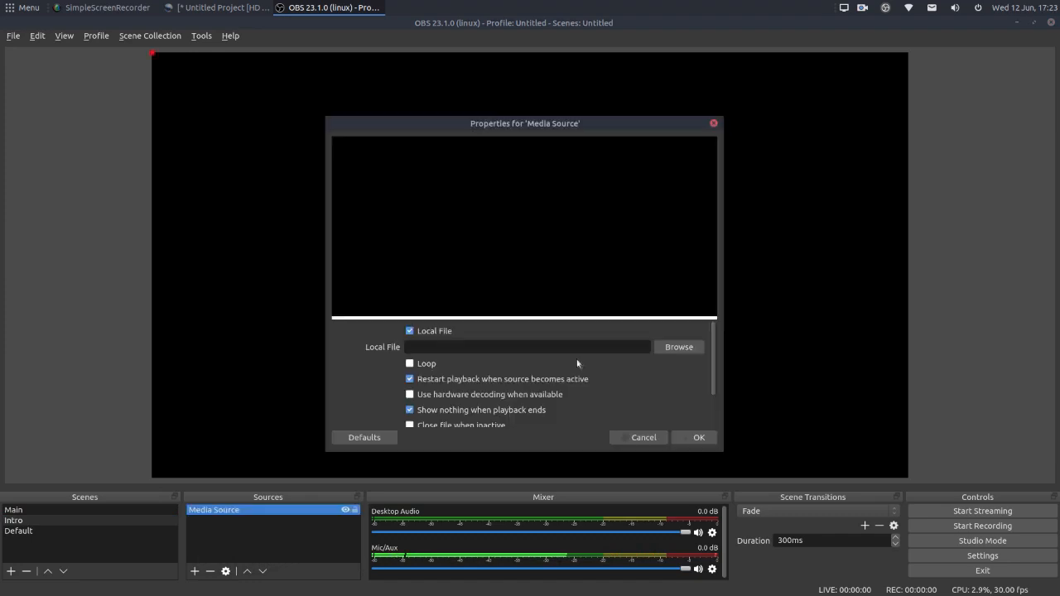
Load Oldtechbloke.mp4 from the home folder's youtube/Intro directory as the Intro scene's media file.
click(677, 347)
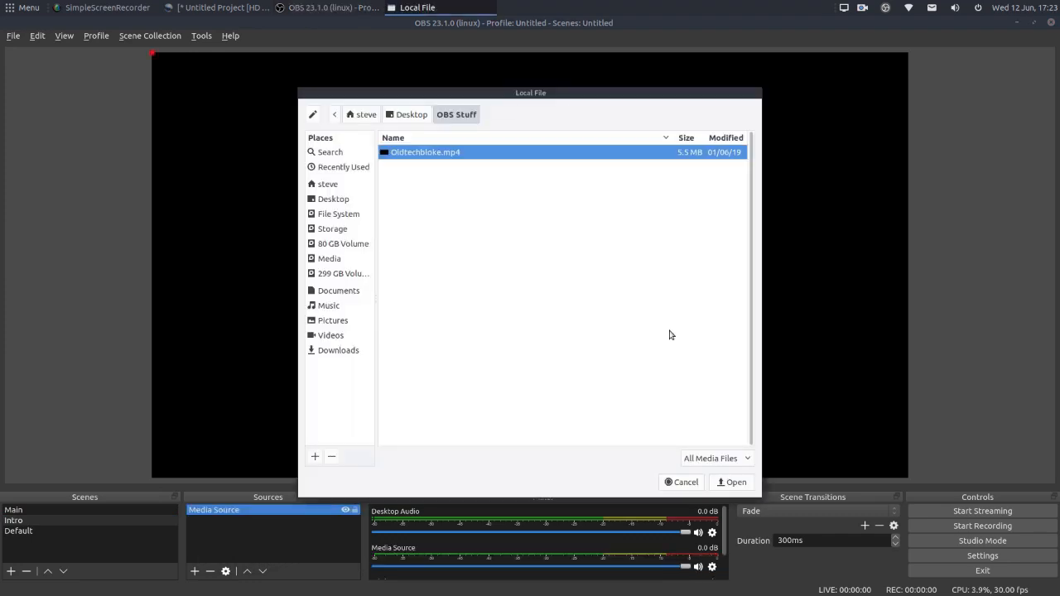
click(362, 116)
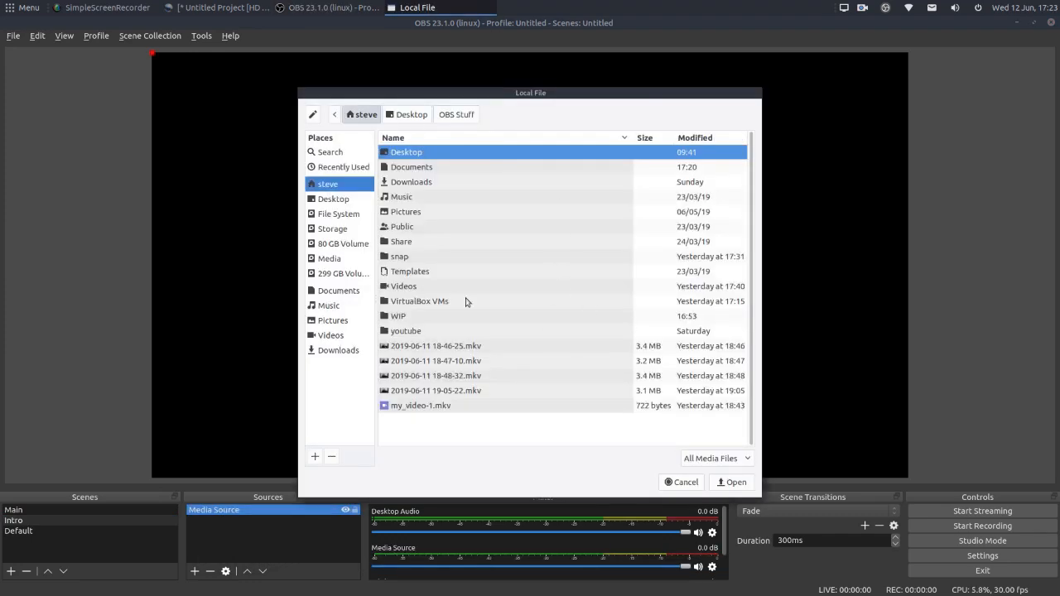
double_click(414, 332)
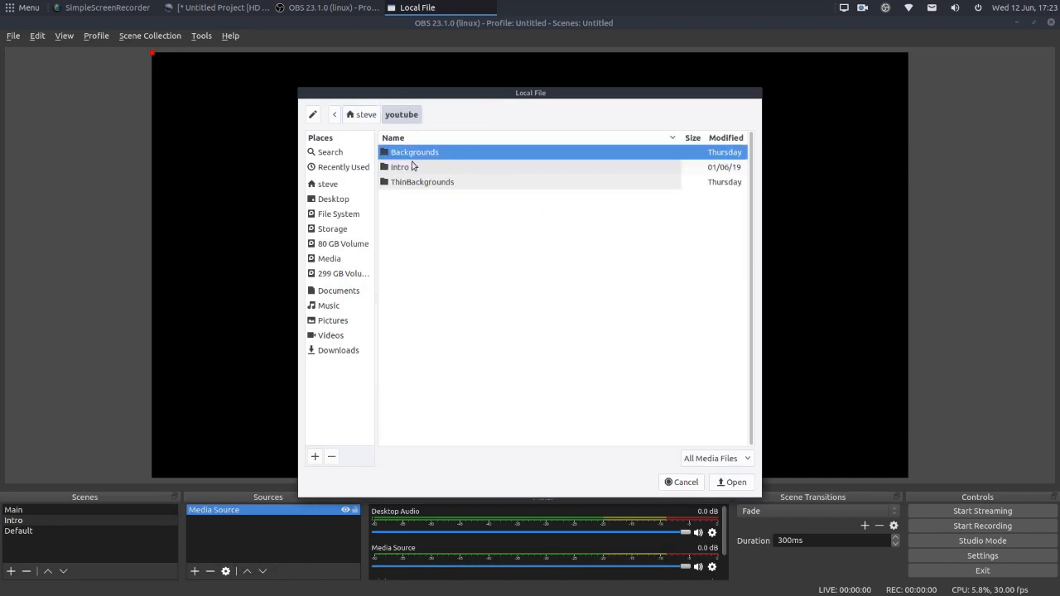
double_click(406, 167)
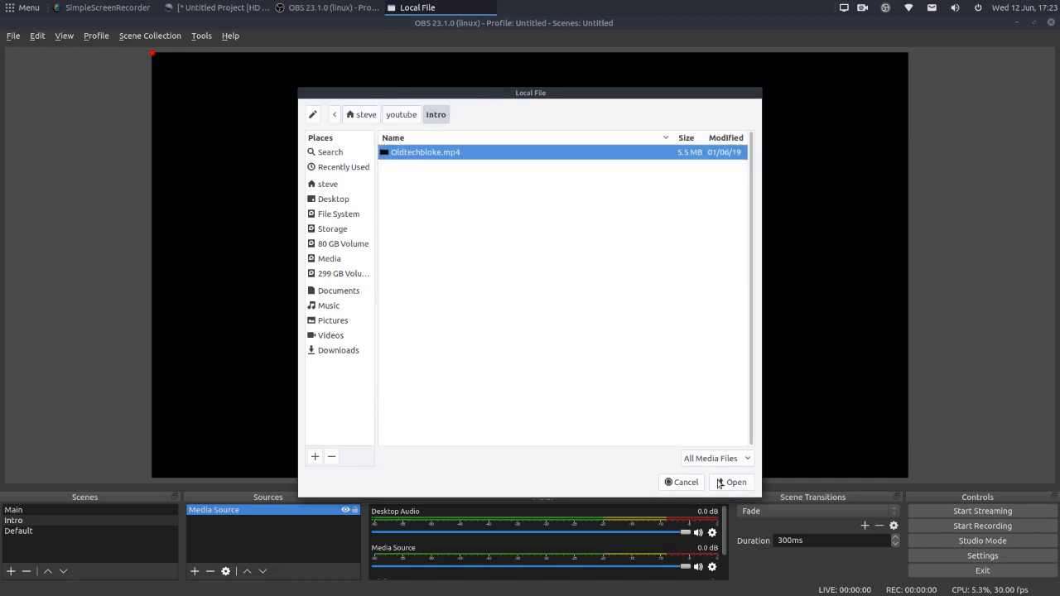
click(731, 482)
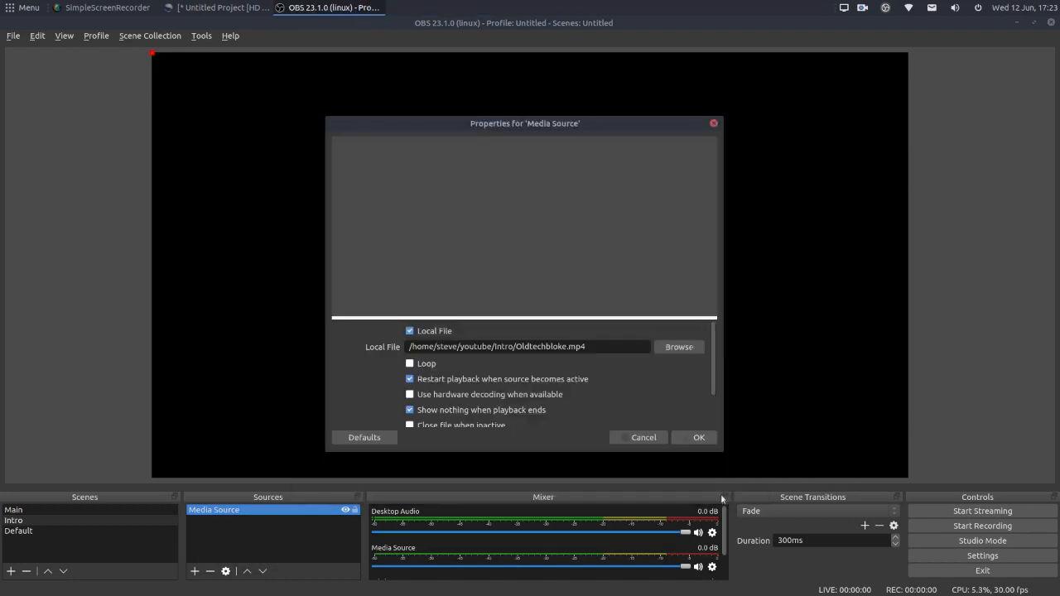
click(695, 439)
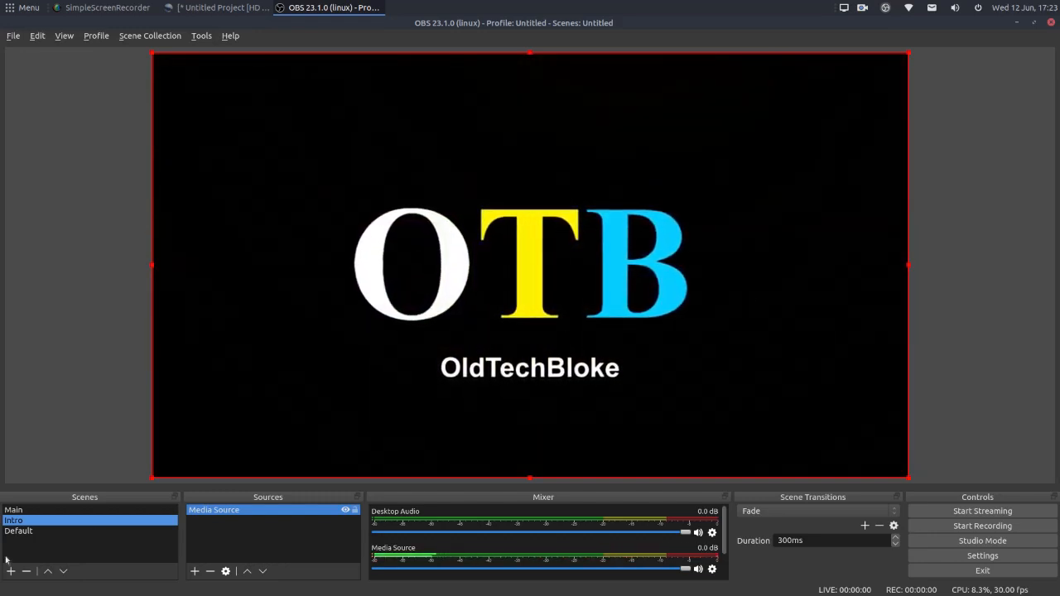
Add the existing Background image source to the Default scene.
click(19, 532)
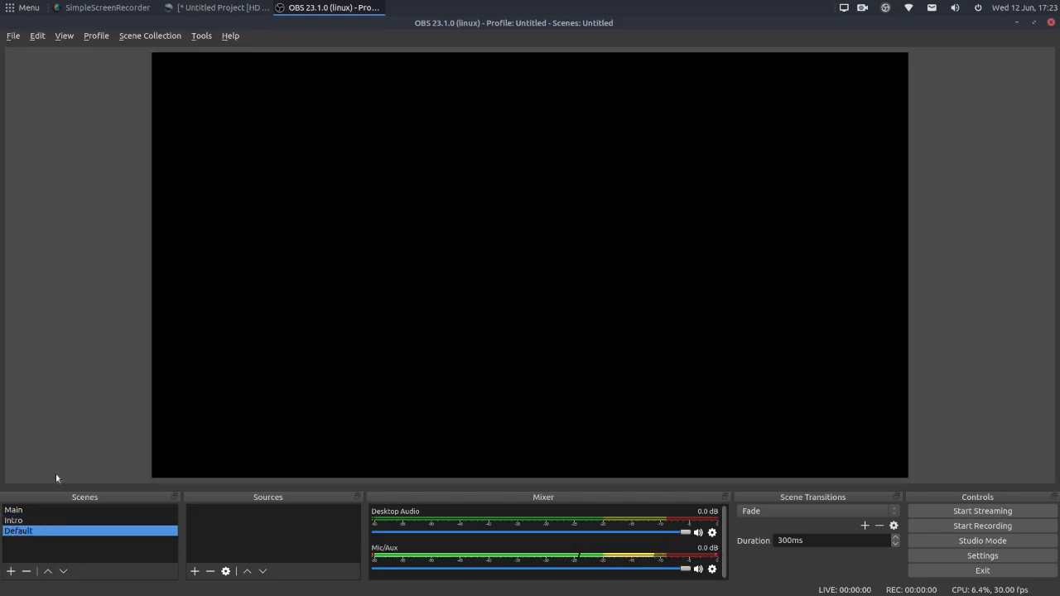
click(194, 571)
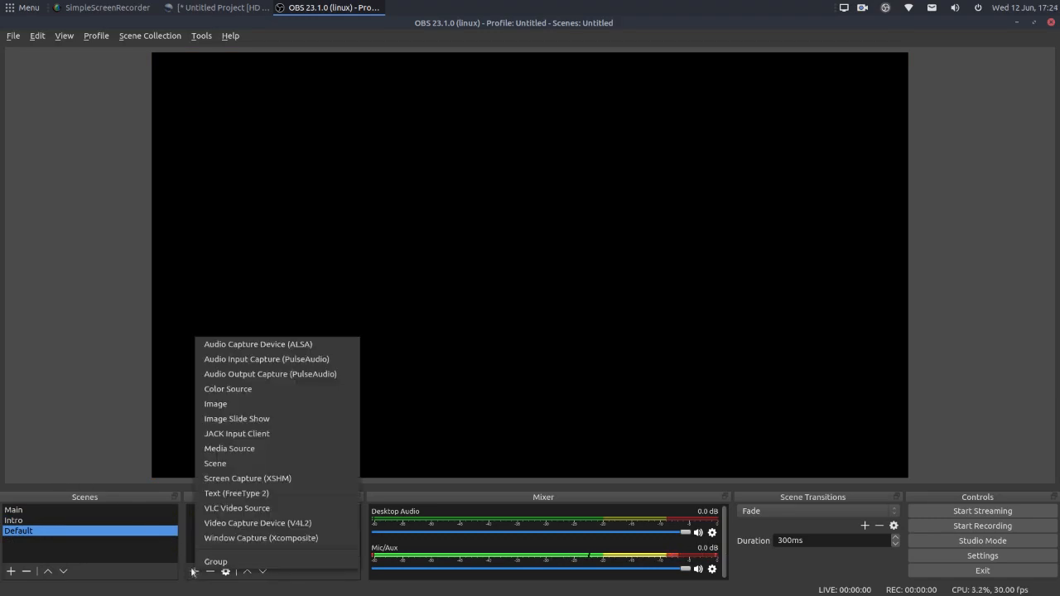
click(224, 405)
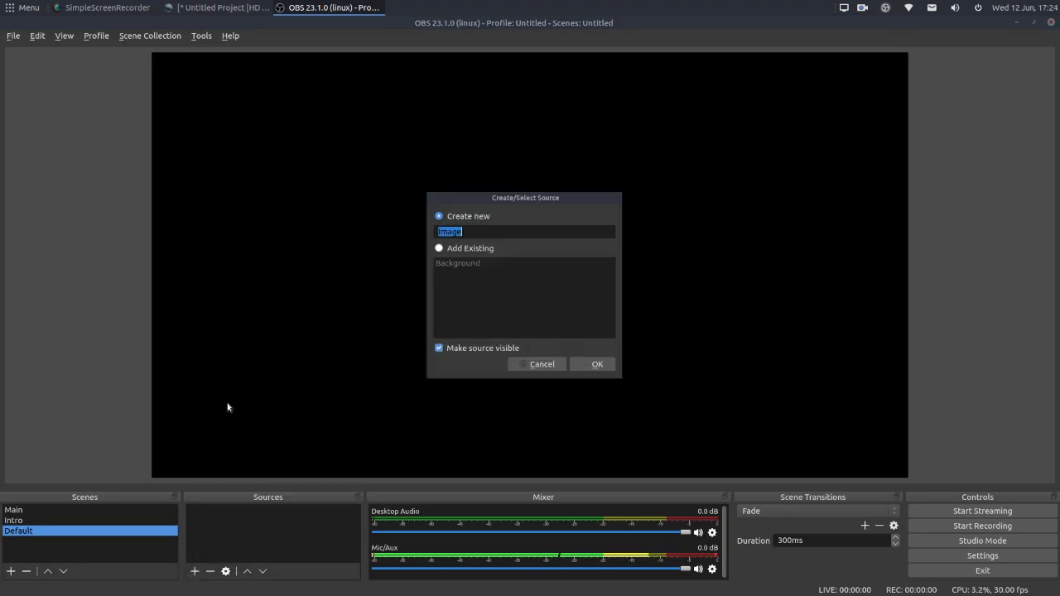
click(452, 249)
click(469, 265)
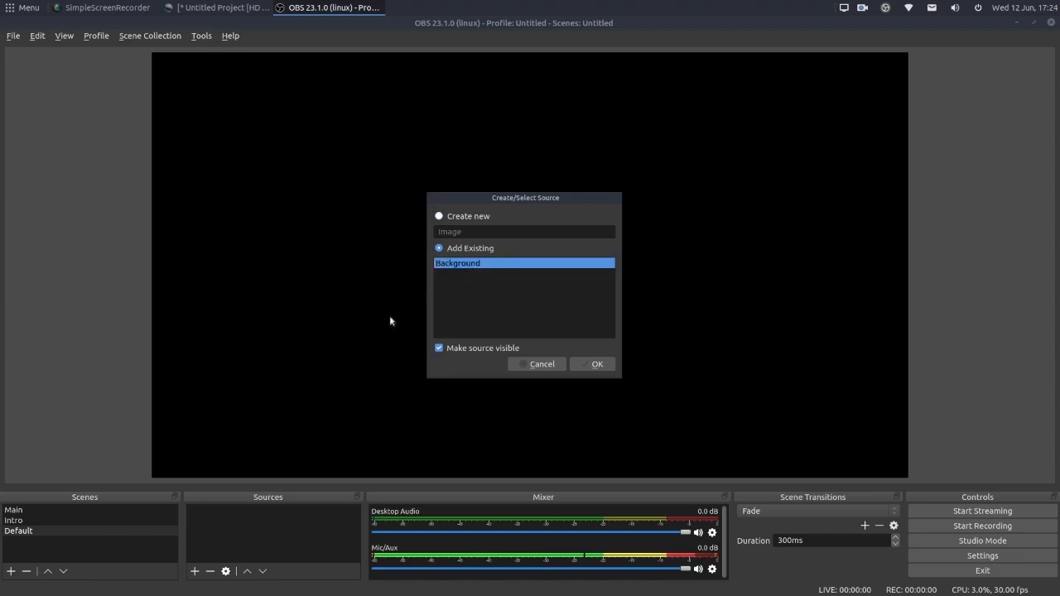
click(609, 365)
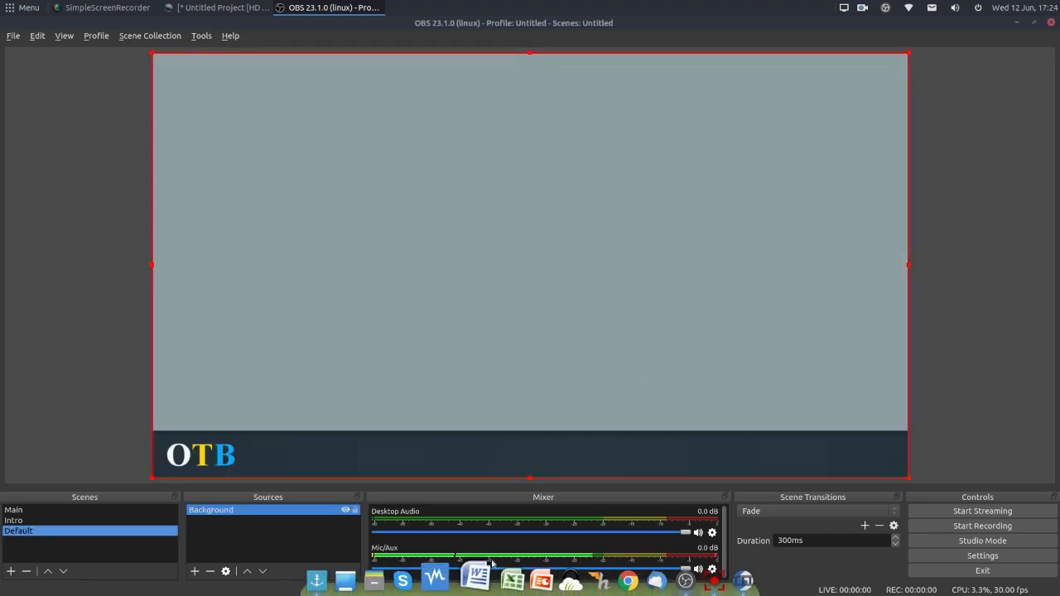
Add the existing Headline text source to the Default scene and place it in the dark bar beside the OTB logo.
click(195, 571)
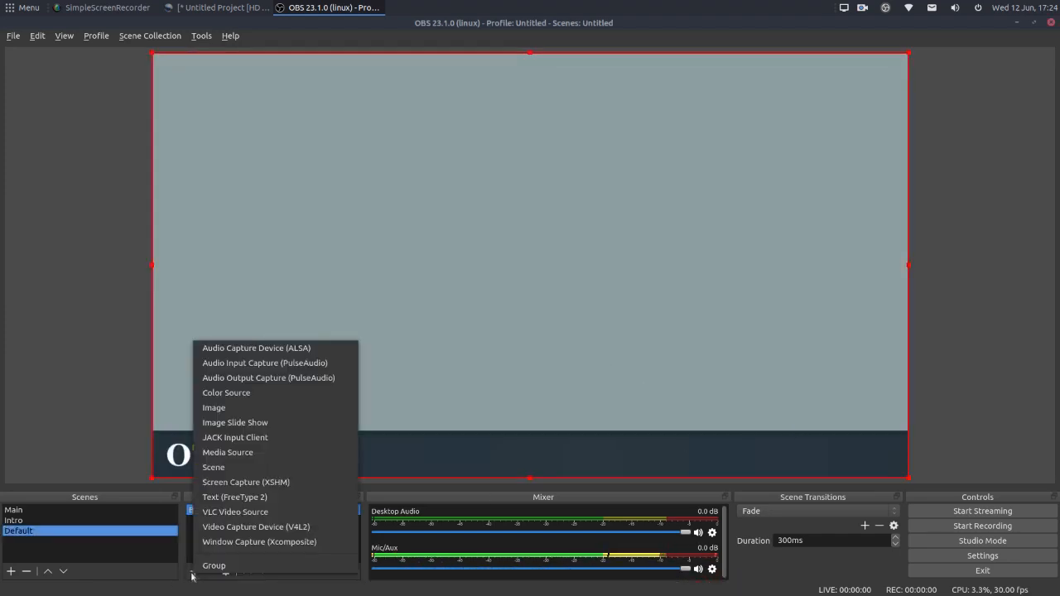
click(239, 499)
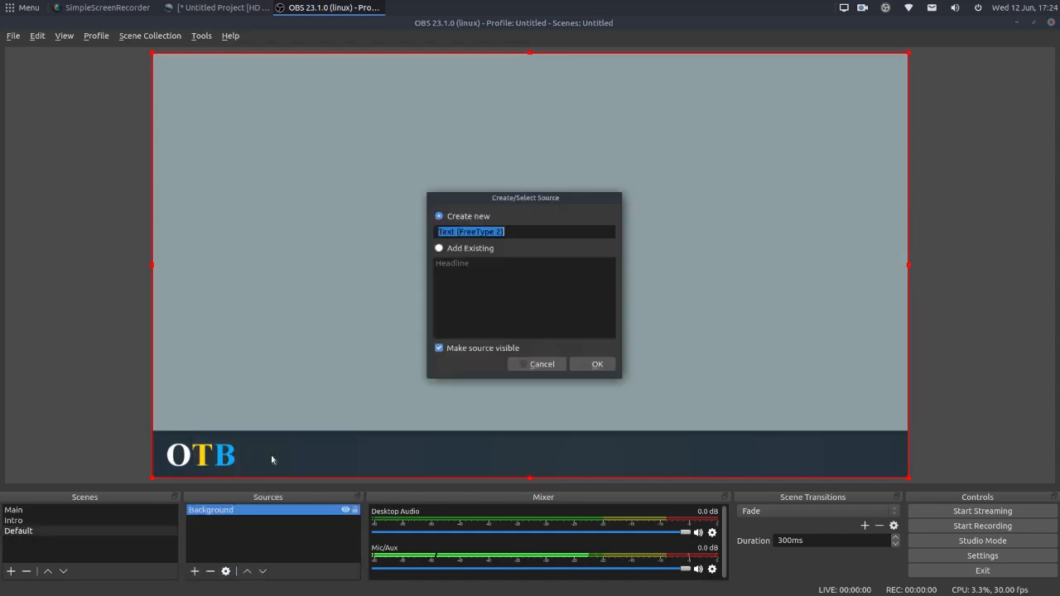
click(444, 250)
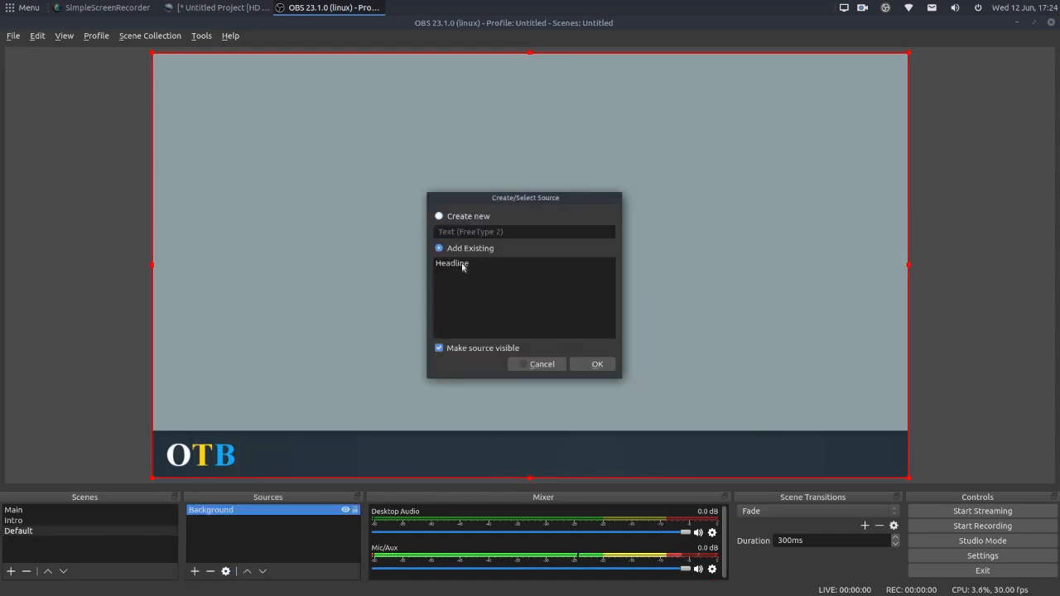
click(452, 263)
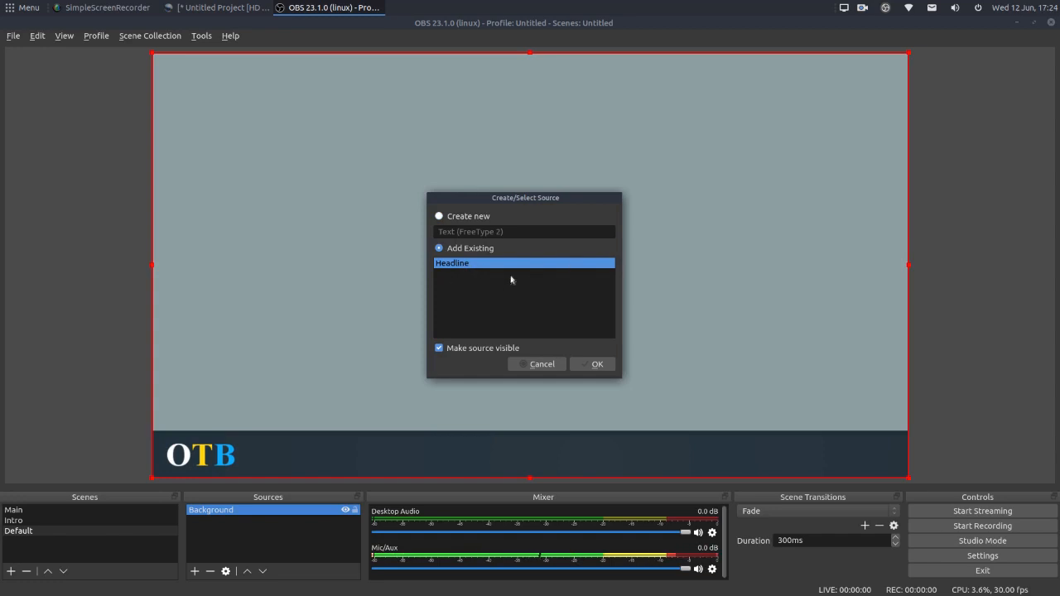
click(611, 359)
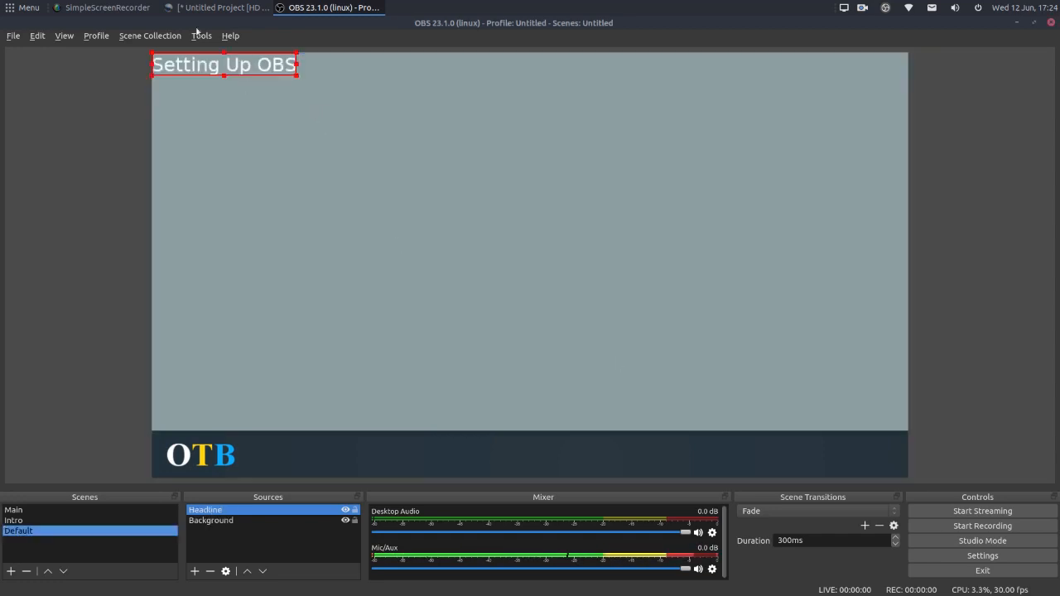
drag(214, 68, 334, 459)
click(1018, 409)
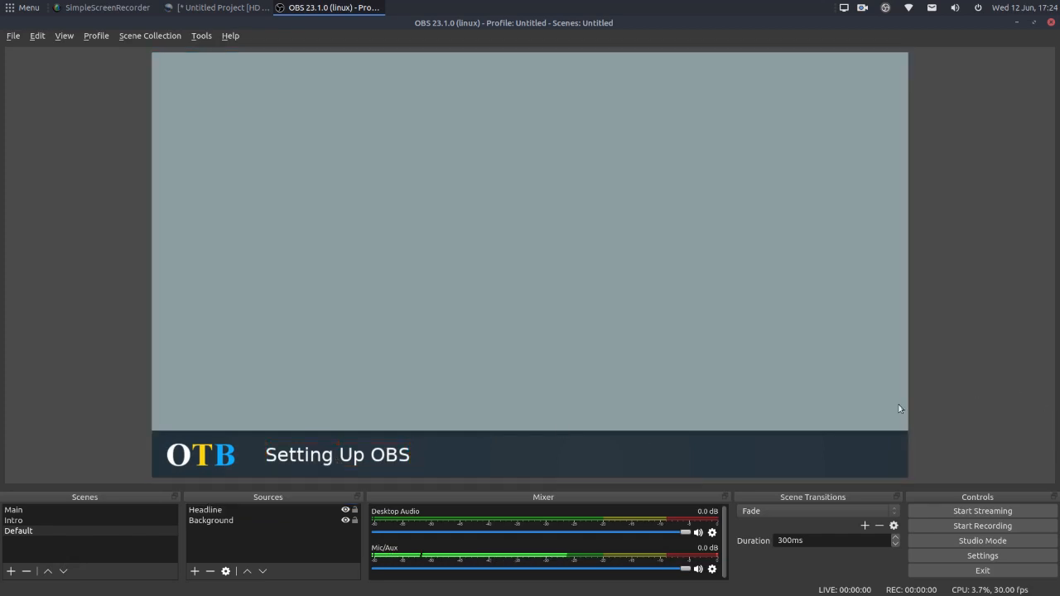
Move the Intro scene below Default in the scene order and switch to the Main scene.
mouse_move(19, 523)
mouse_down()
mouse_move(15, 540)
mouse_move(27, 538)
mouse_move(25, 522)
mouse_move(33, 531)
mouse_move(17, 531)
mouse_move(18, 542)
mouse_up()
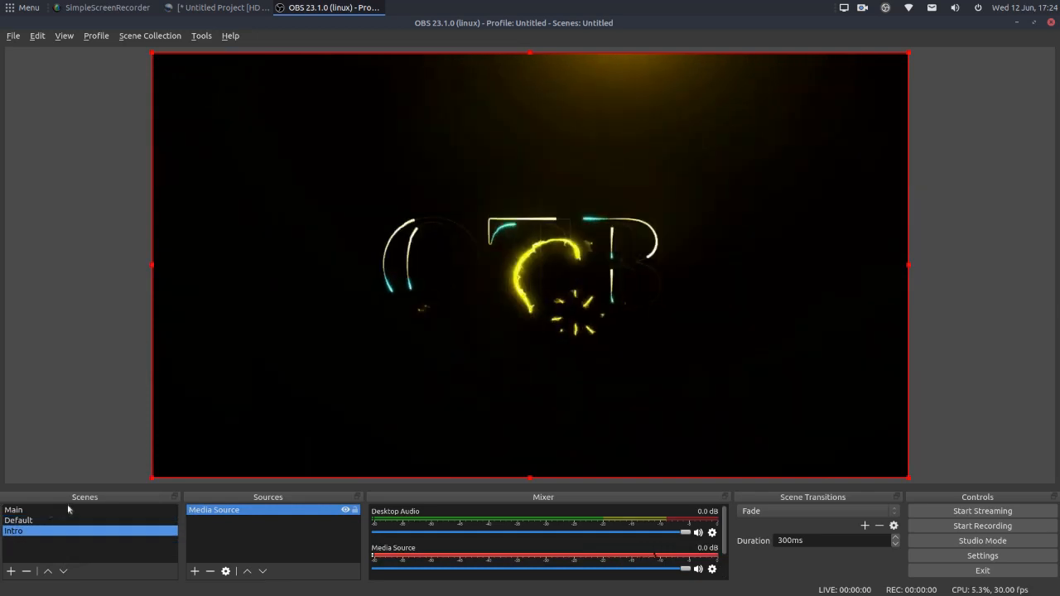
click(7, 520)
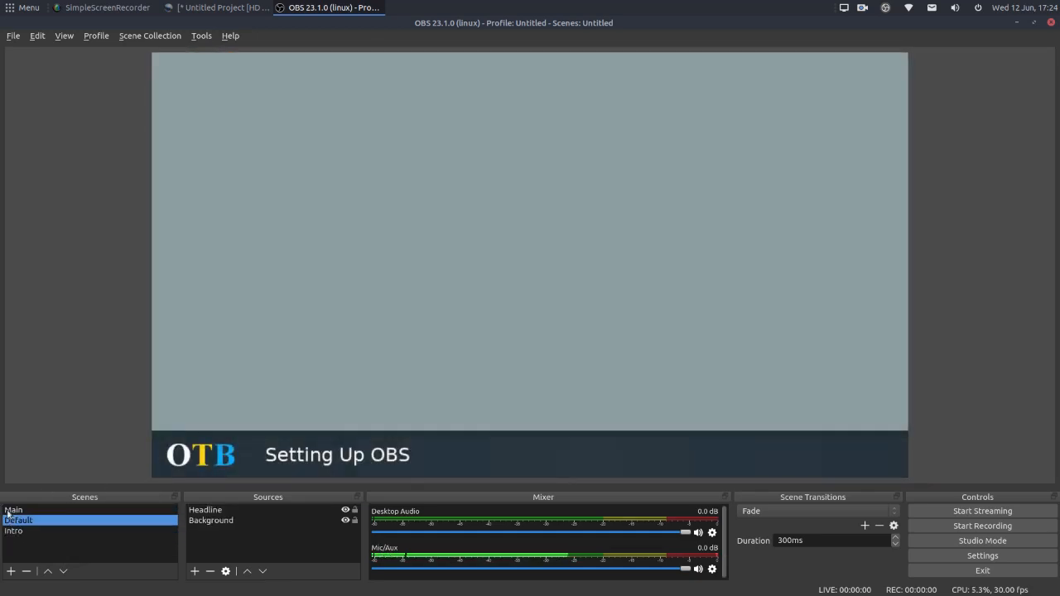
click(20, 510)
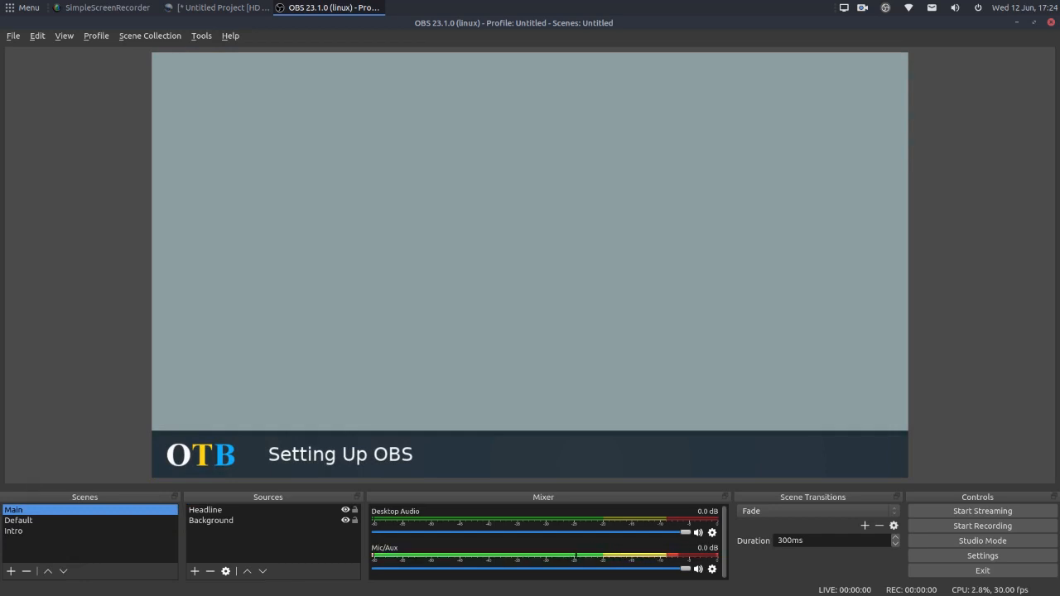
Launch the Firefox web browser from the desktop's application search.
click(27, 5)
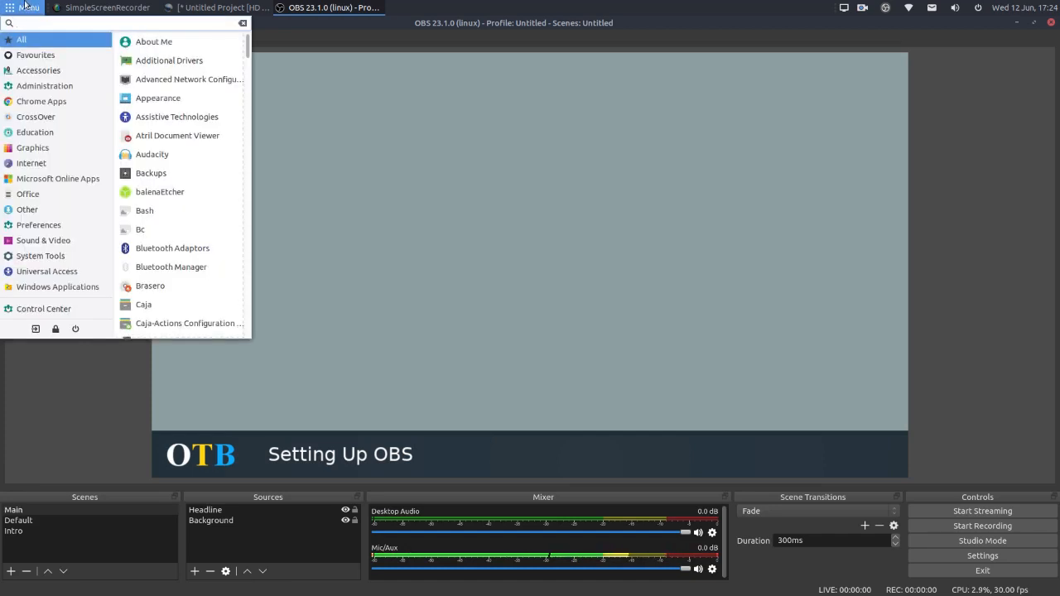
text(firefox)
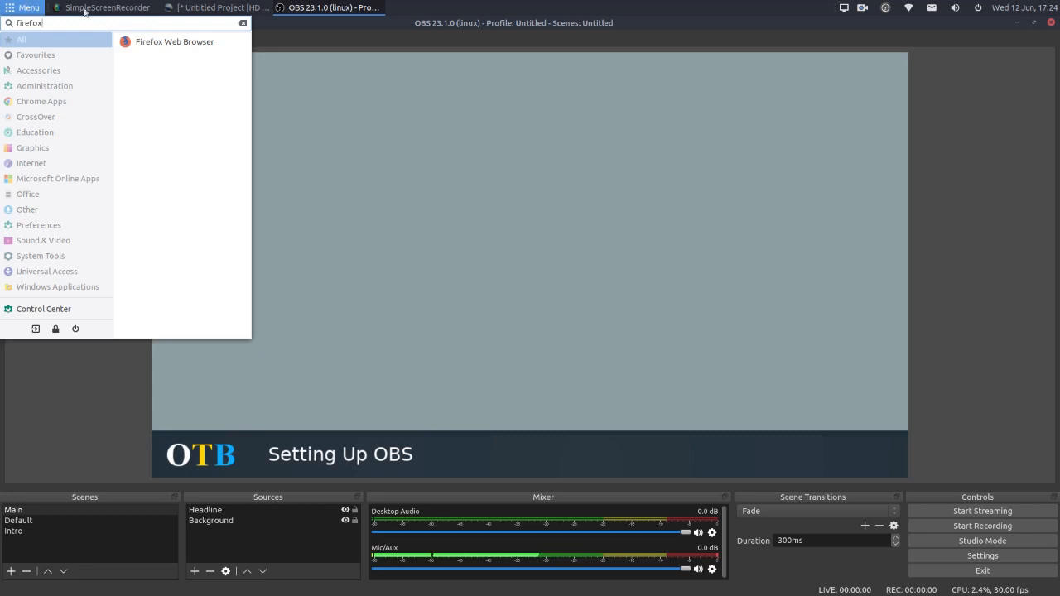
click(137, 42)
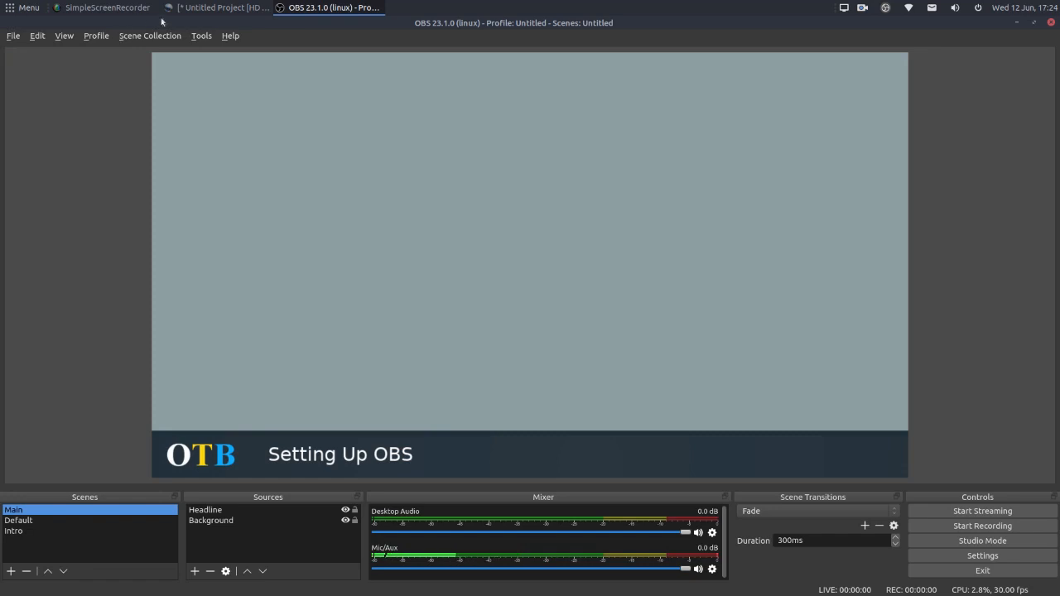
click(22, 6)
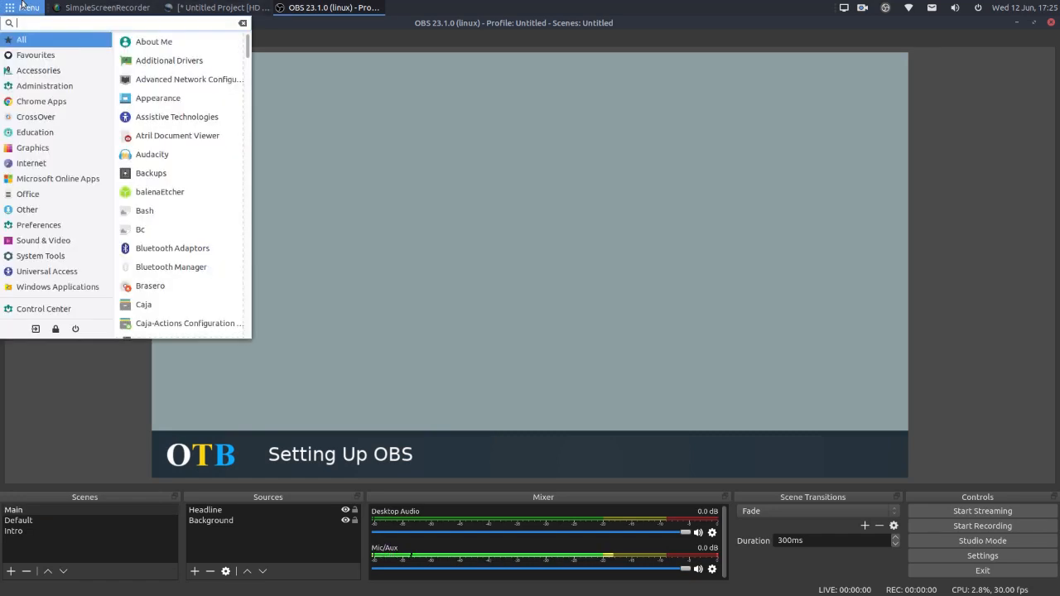
text(firefo)
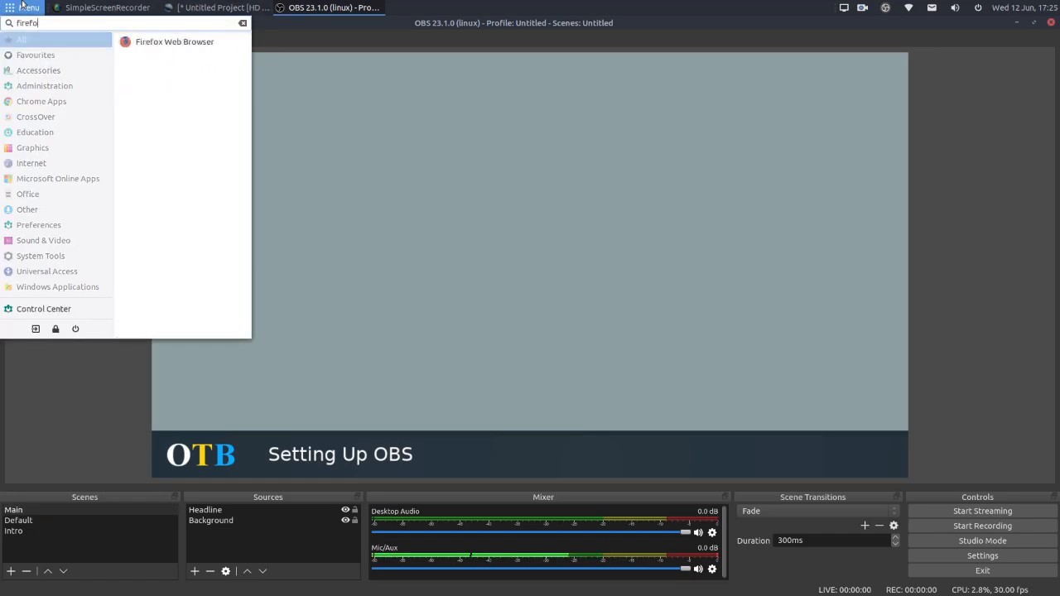
text(x)
key(Return)
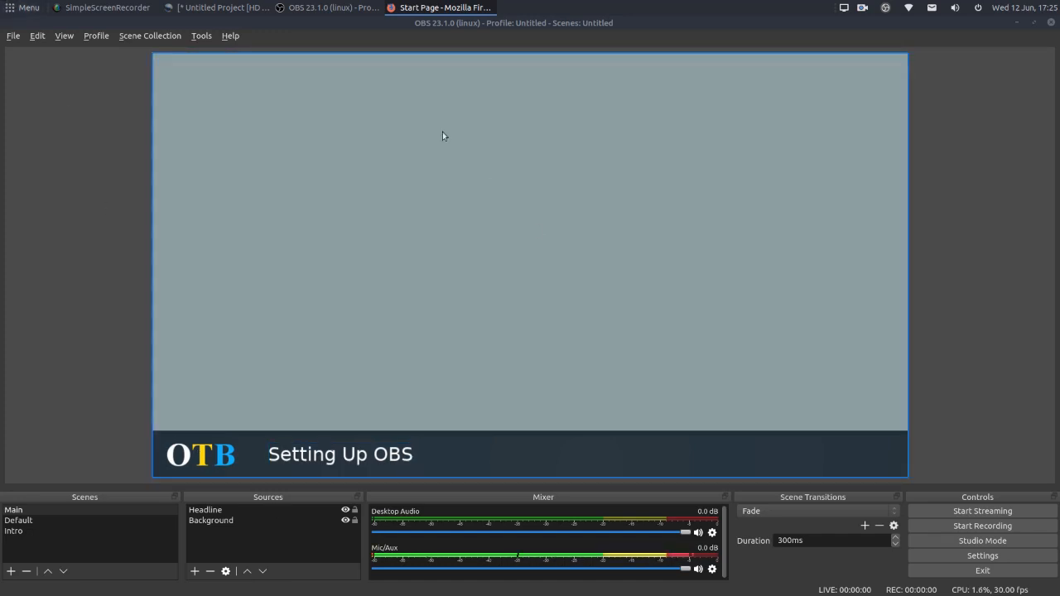
Add a new Window Capture (Xcomposite) source to the Main scene, capturing the Start Page - Mozilla Firefox window.
click(196, 572)
click(195, 572)
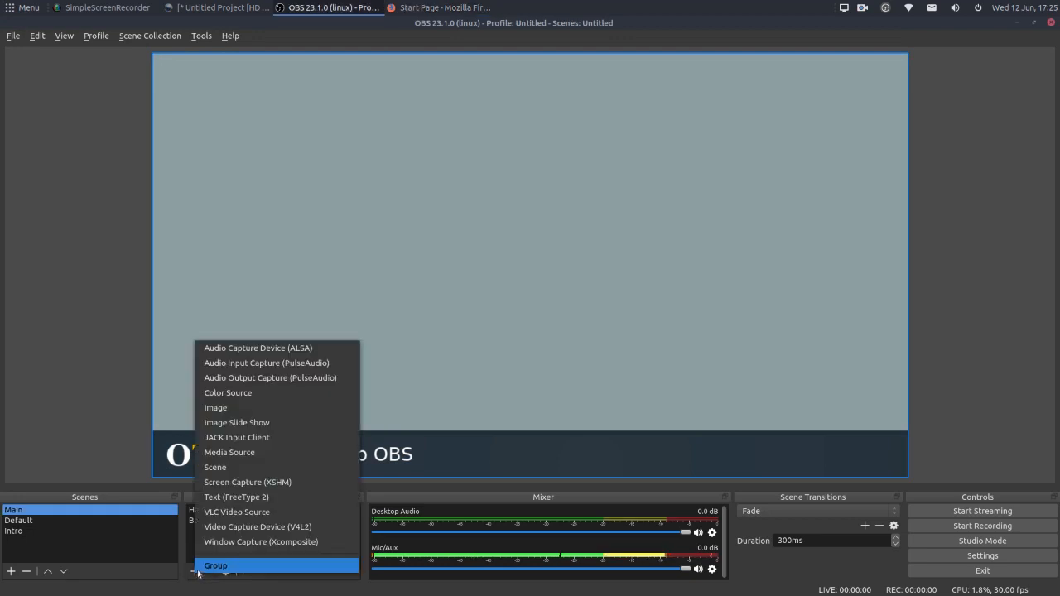
click(247, 542)
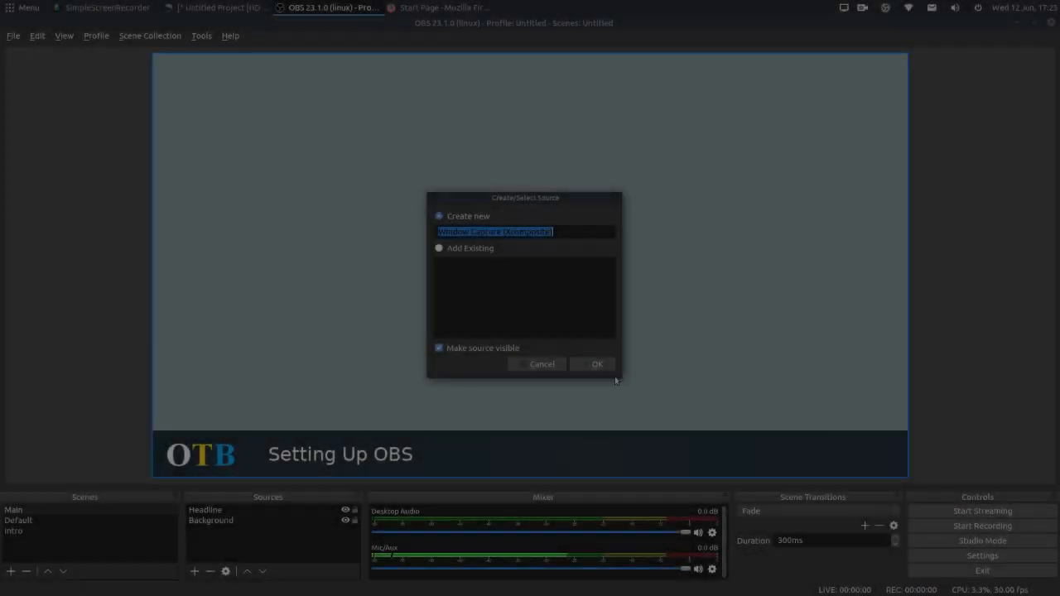
click(598, 365)
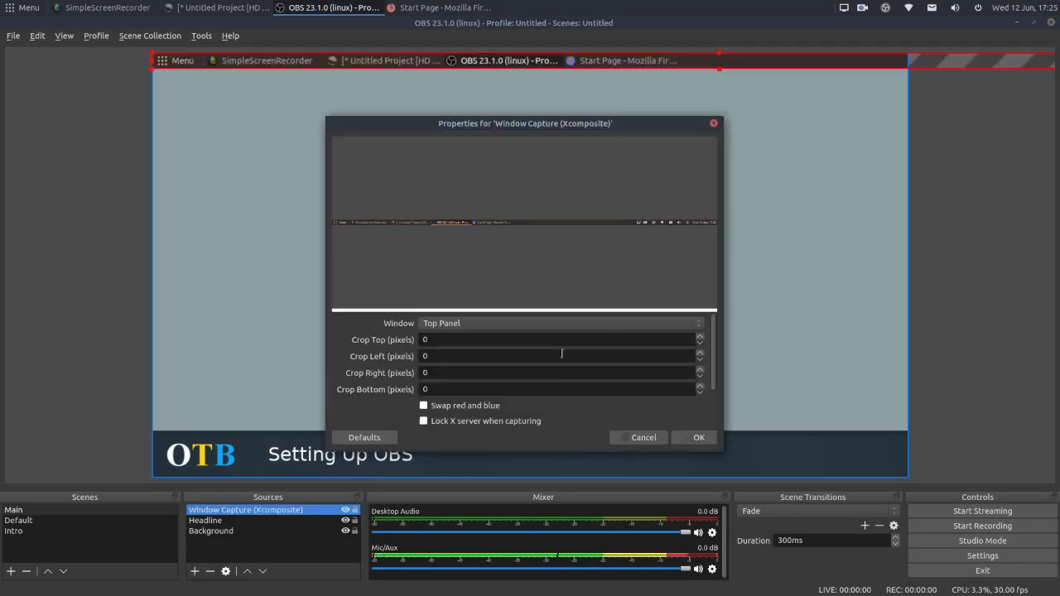
click(517, 323)
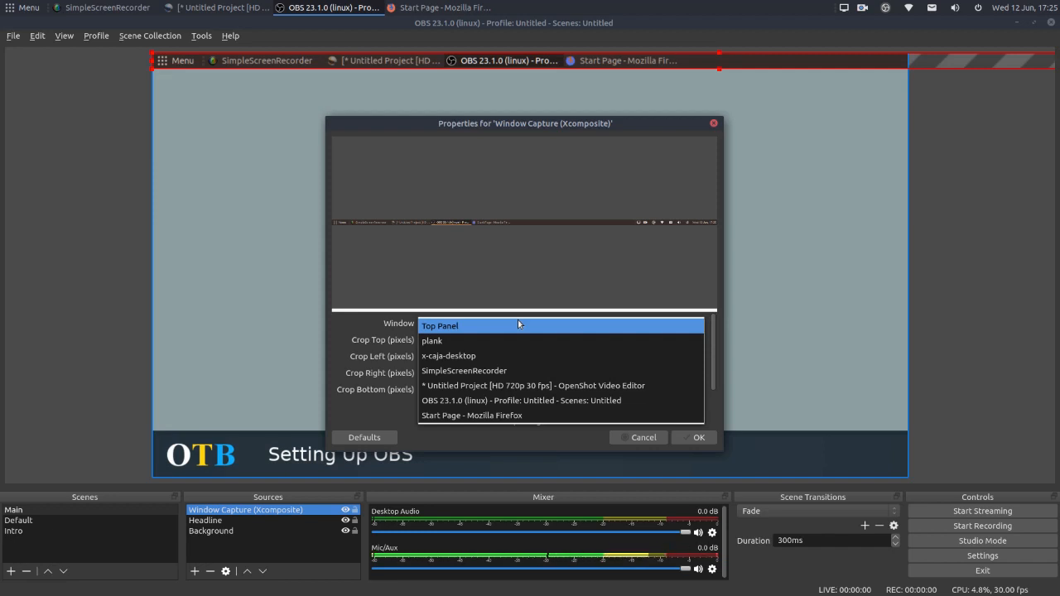
click(497, 416)
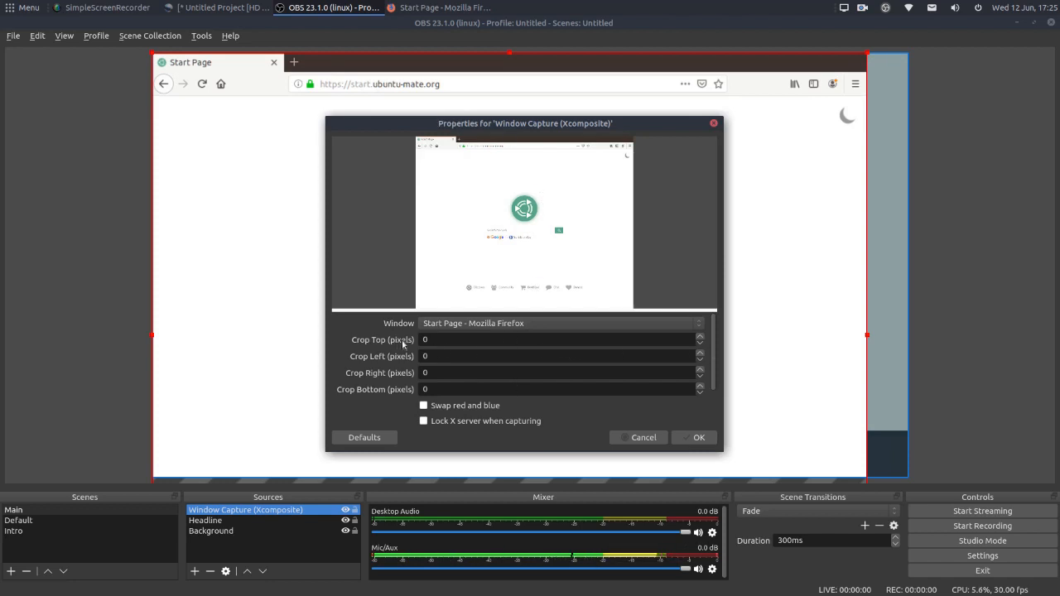
Crop the top of the Firefox window capture by 73 pixels and accept the source properties.
click(701, 337)
click(700, 338)
click(700, 337)
click(701, 337)
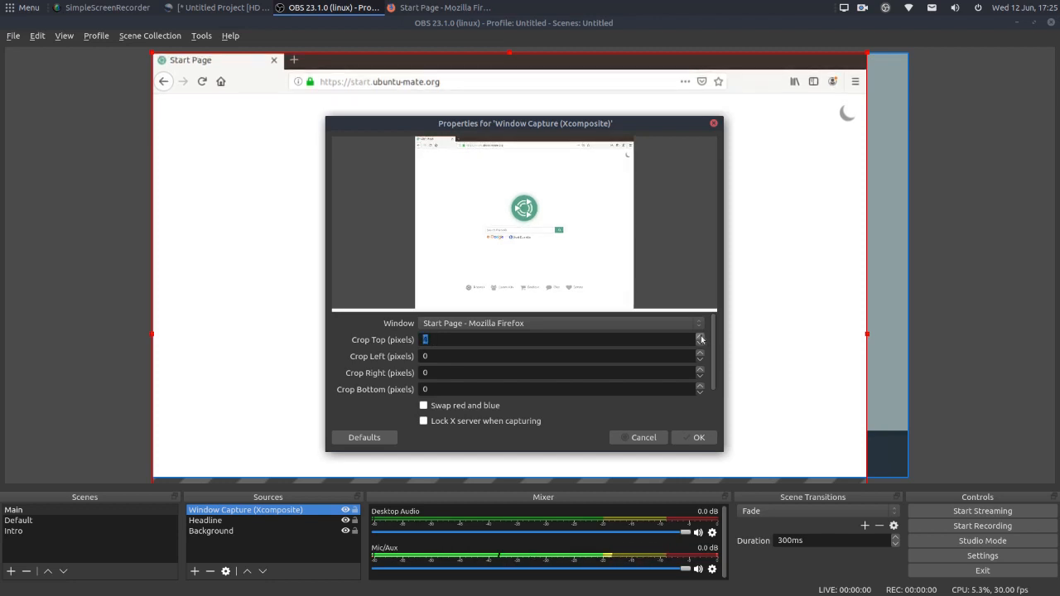
click(700, 338)
click(700, 338)
click(700, 338)
click(701, 338)
click(701, 338)
click(701, 338)
click(701, 338)
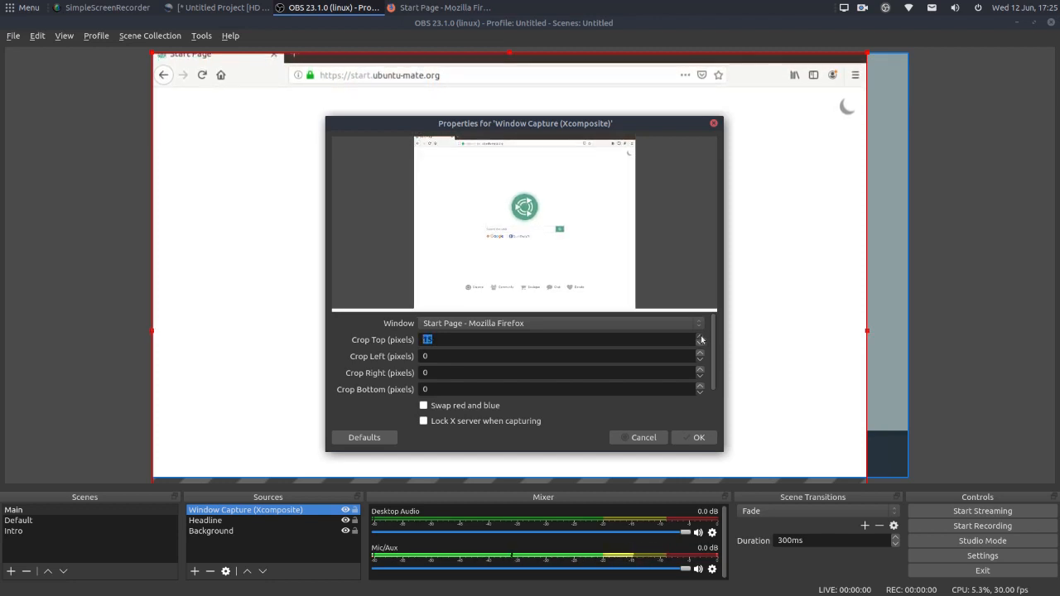
click(700, 338)
click(701, 337)
click(701, 338)
click(700, 338)
click(701, 337)
click(701, 338)
click(701, 338)
click(701, 338)
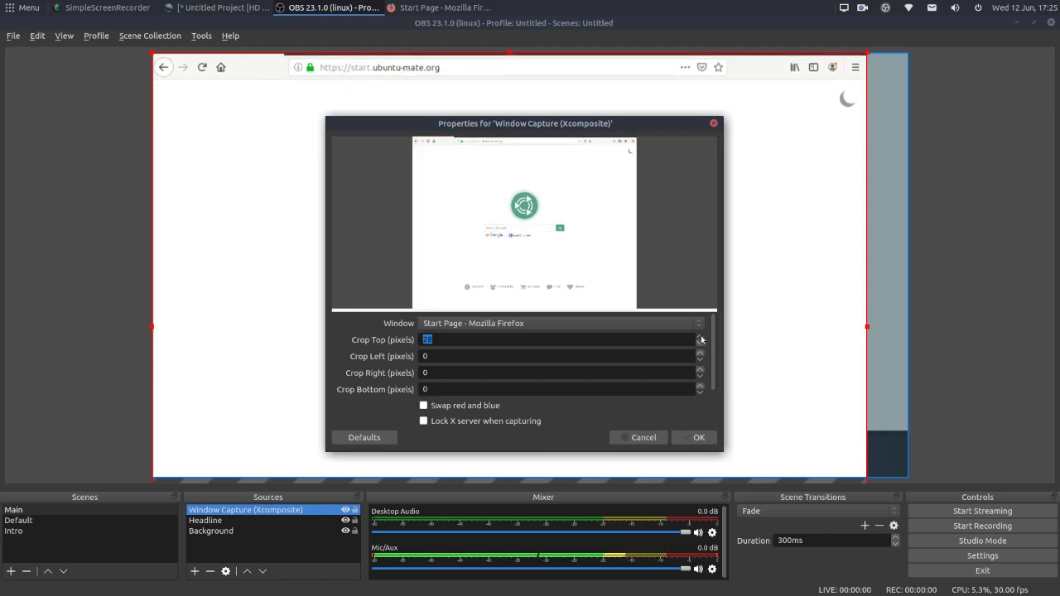
click(700, 338)
click(701, 338)
click(701, 338)
click(701, 338)
click(700, 337)
click(700, 338)
click(701, 338)
click(700, 337)
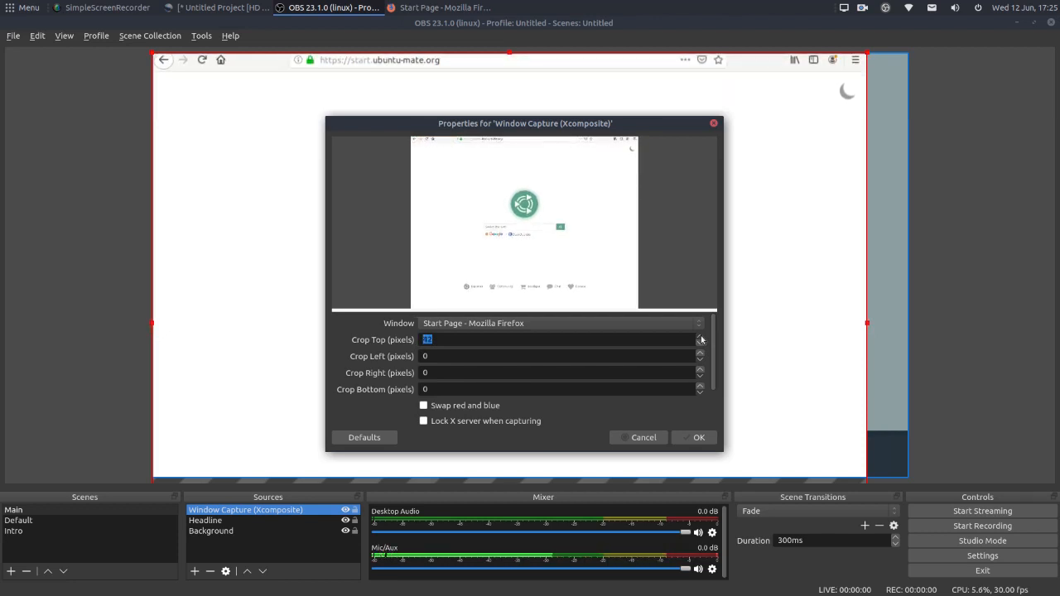
click(700, 338)
click(701, 338)
click(700, 338)
click(700, 338)
click(701, 337)
click(700, 338)
click(700, 338)
click(701, 338)
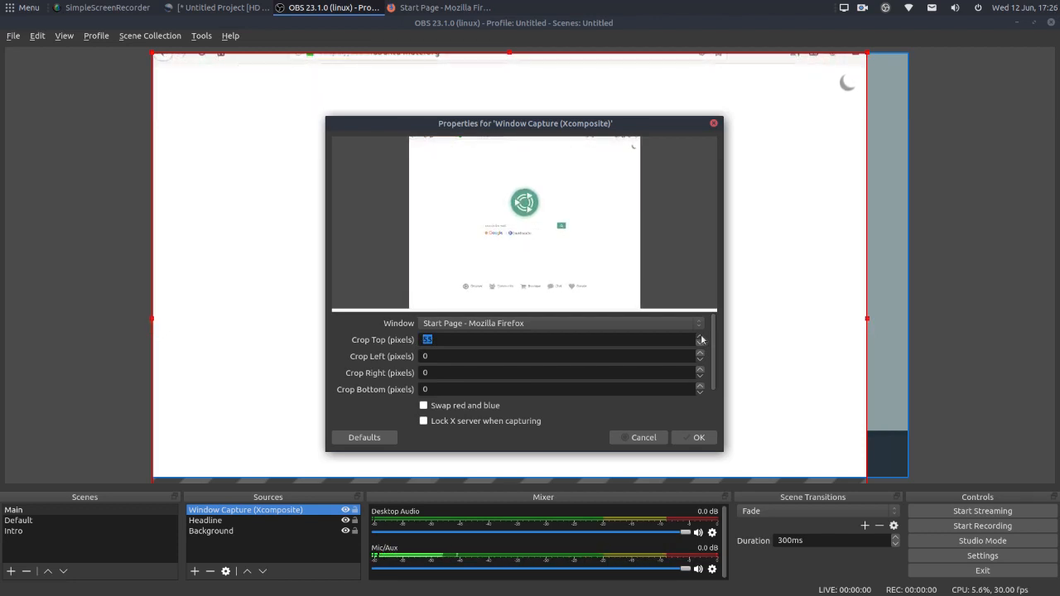
click(701, 338)
click(700, 338)
click(700, 338)
click(700, 338)
click(701, 338)
click(701, 338)
click(700, 338)
click(701, 338)
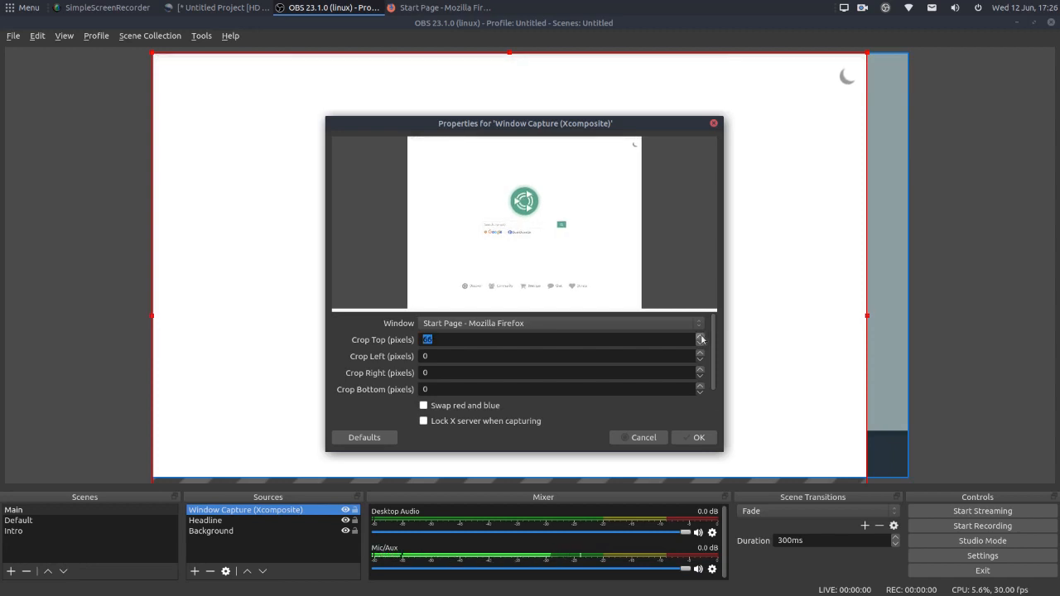
click(701, 337)
click(700, 338)
click(700, 338)
click(700, 338)
click(700, 338)
click(701, 338)
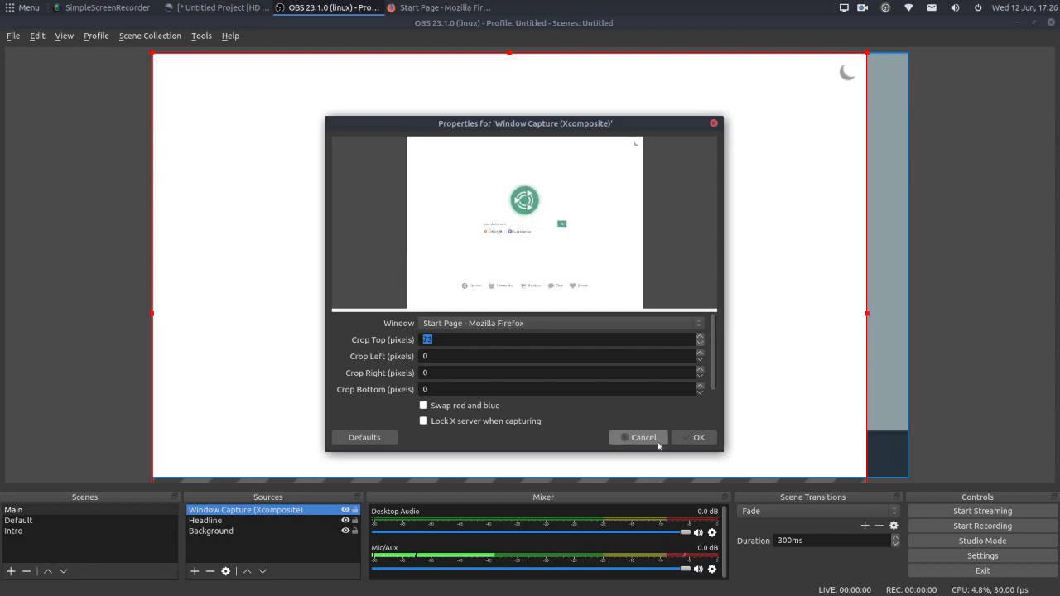
scroll(574, 409, down, 2)
scroll(574, 408, down, 1)
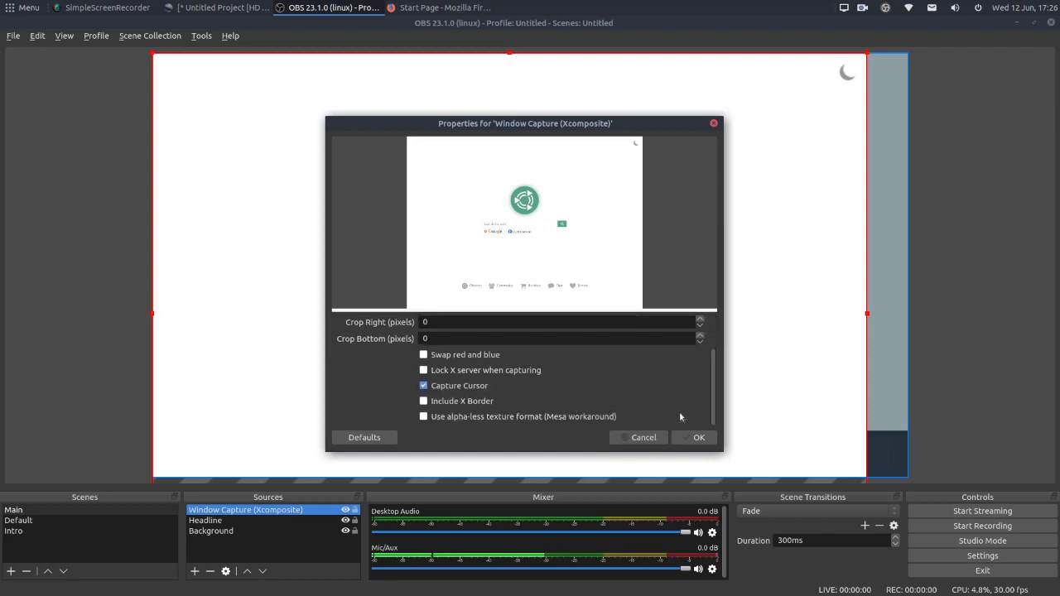
click(694, 439)
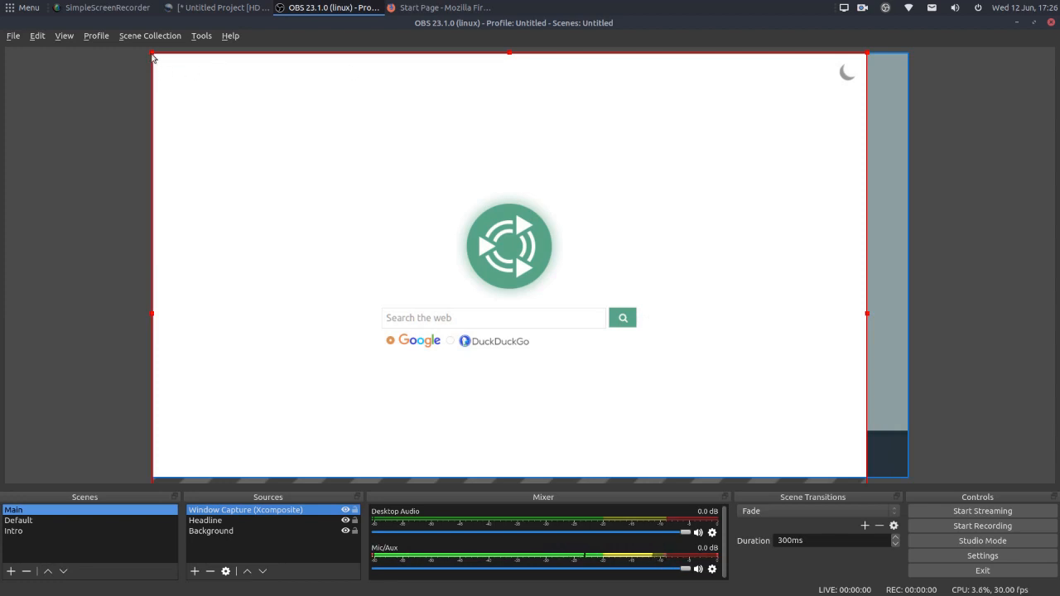
Scale the Firefox capture down to about 60 percent of the canvas width and place it in the canvas's upper-right area.
drag(154, 56, 484, 182)
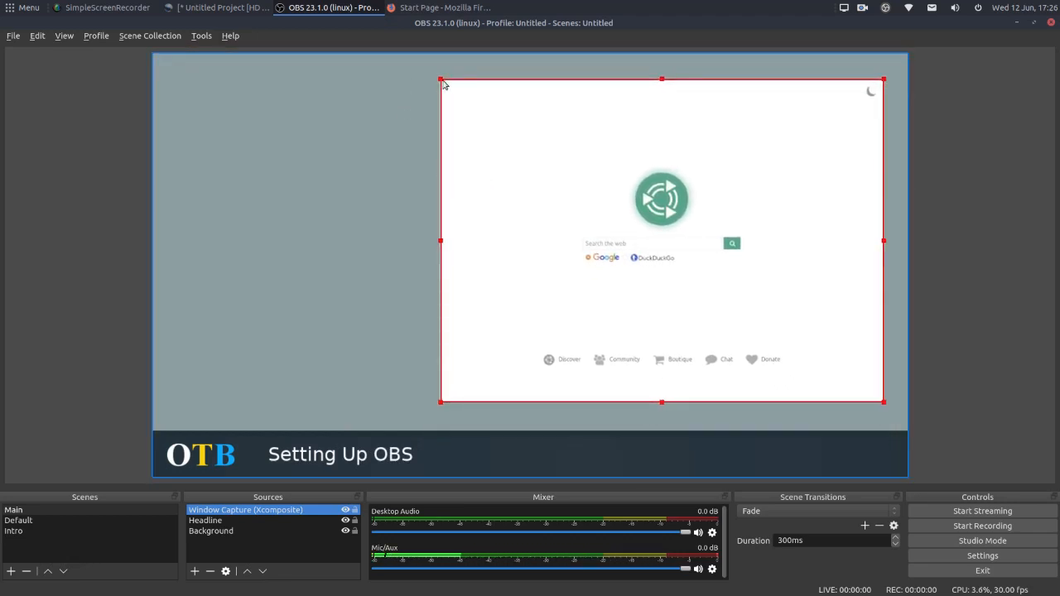
drag(441, 83, 434, 74)
drag(504, 107, 518, 104)
click(979, 249)
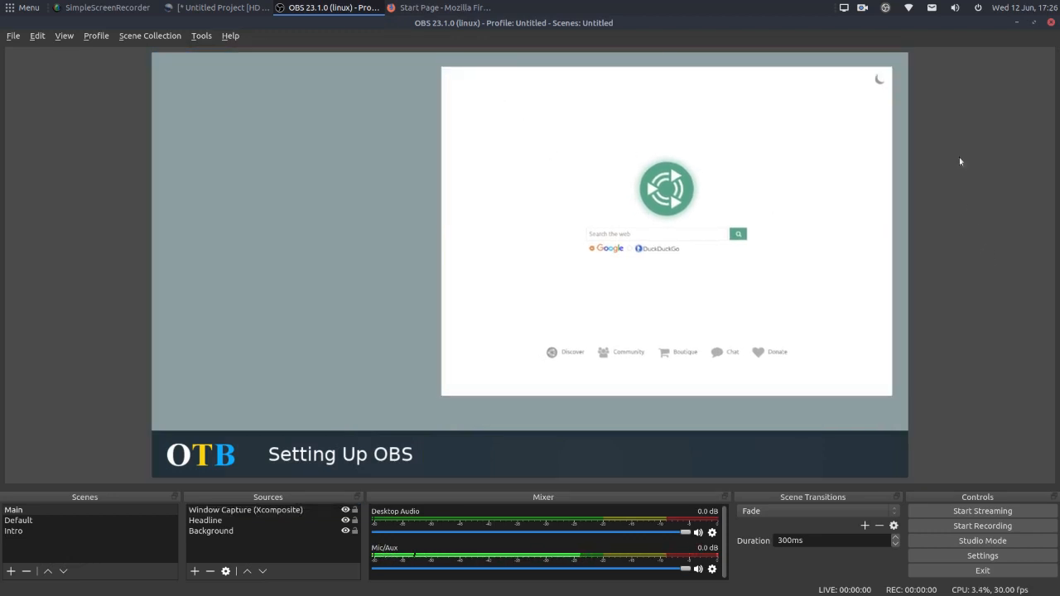
Add a new Image source to the Main scene using kit.jpg from the Desktop's OBS Stuff folder.
click(194, 572)
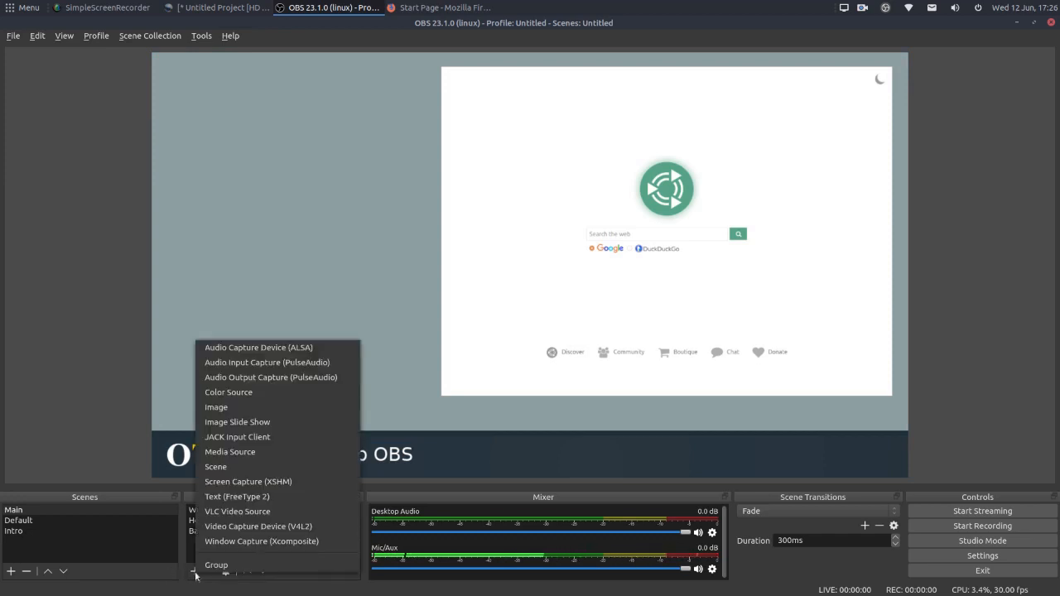
click(235, 407)
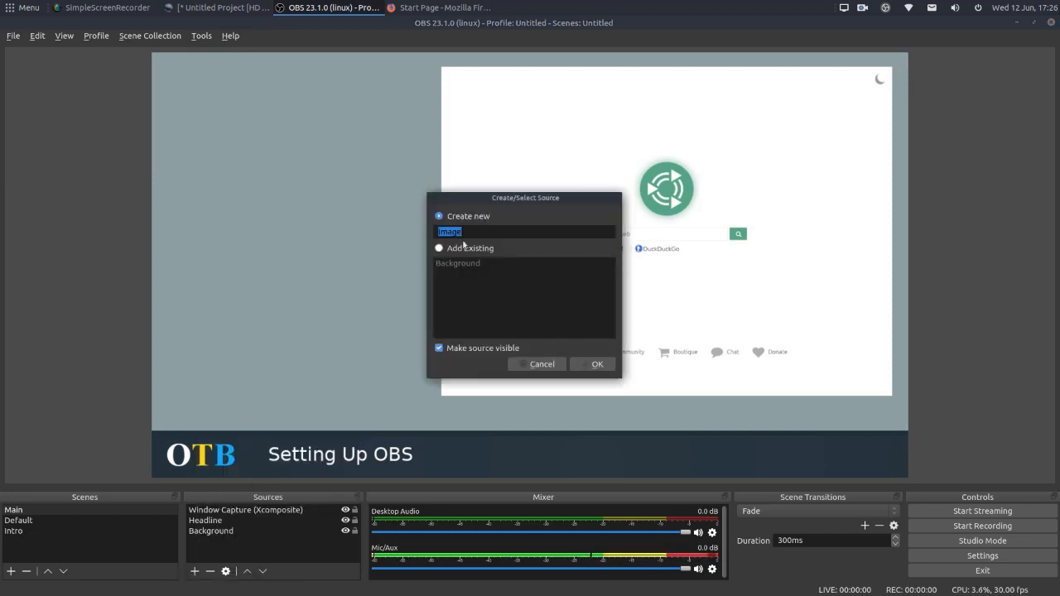
click(596, 364)
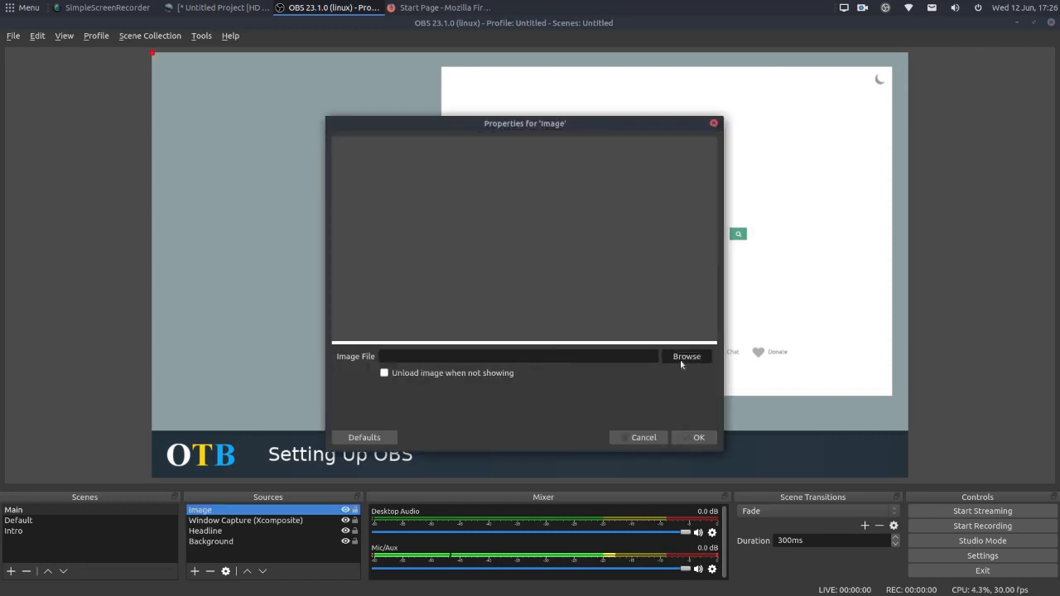
click(684, 358)
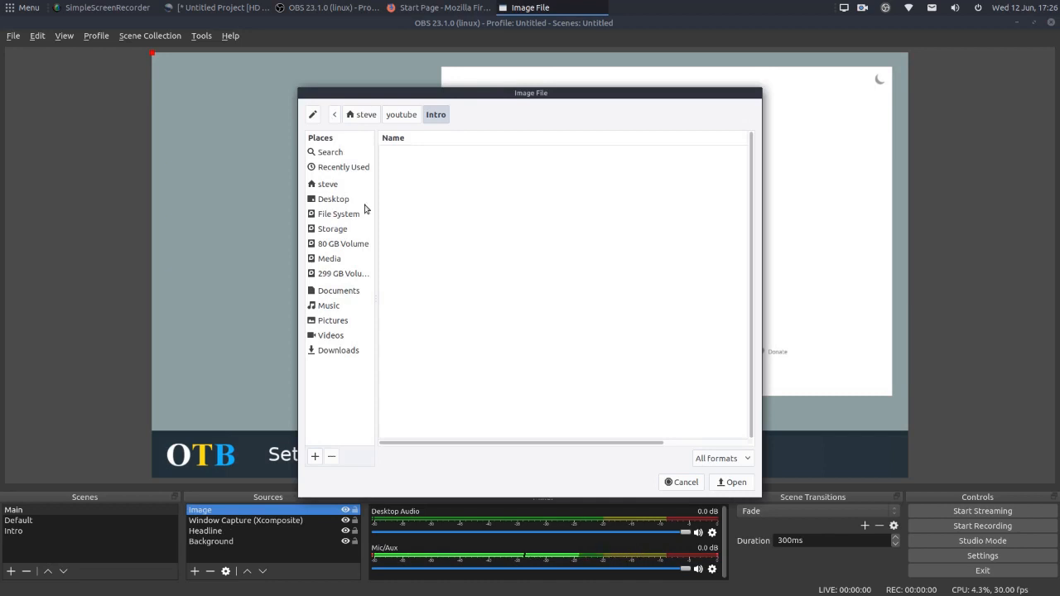
click(338, 198)
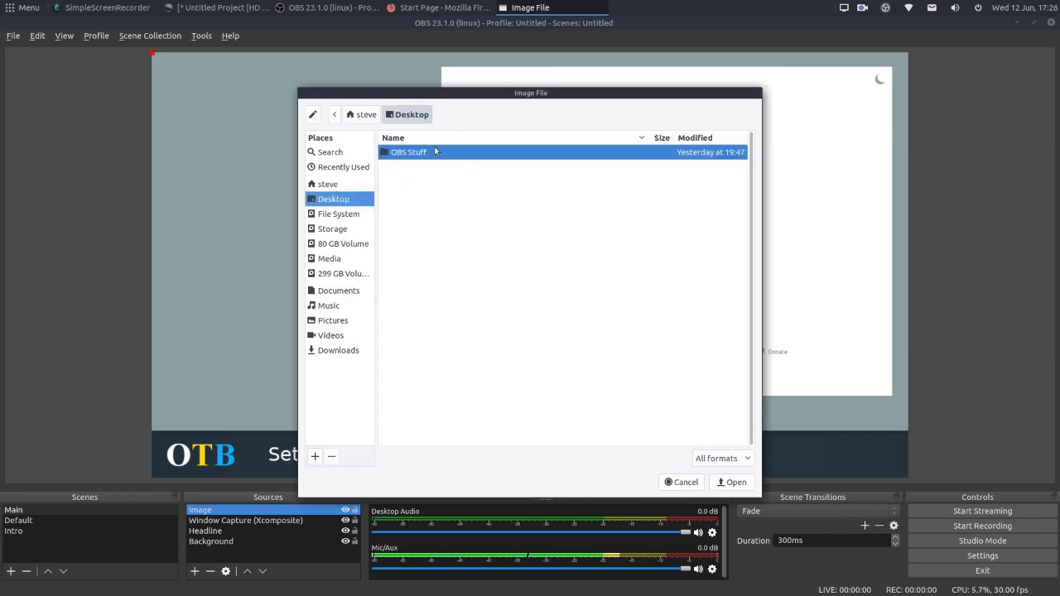
double_click(420, 152)
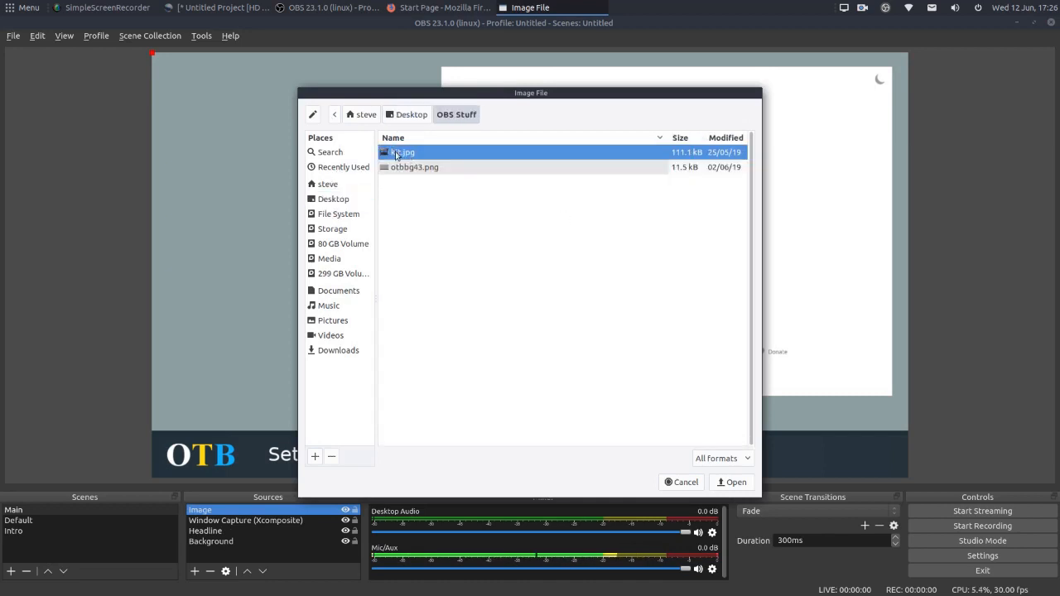
click(732, 483)
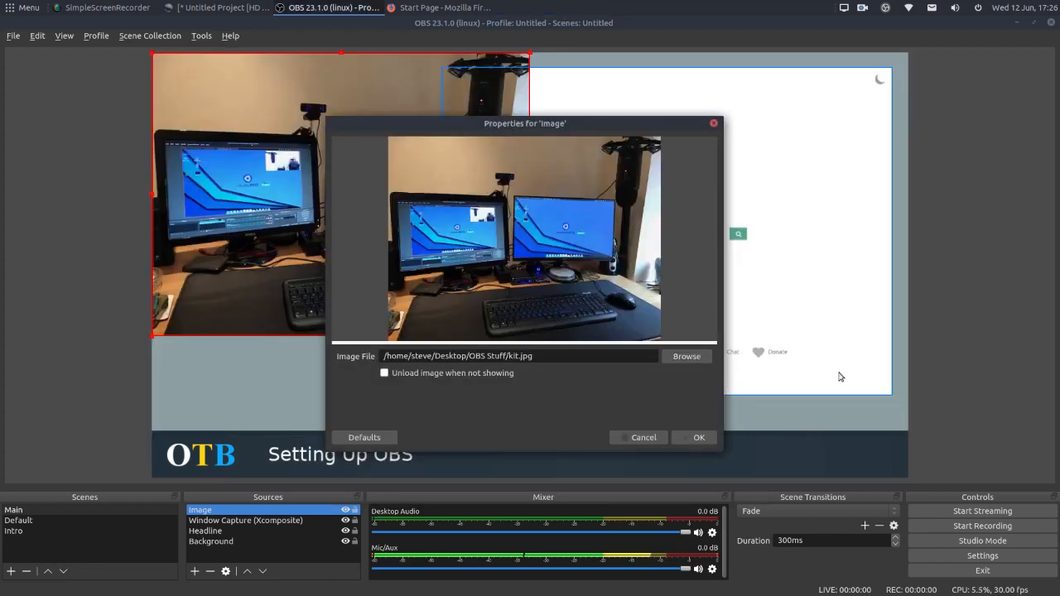
click(699, 437)
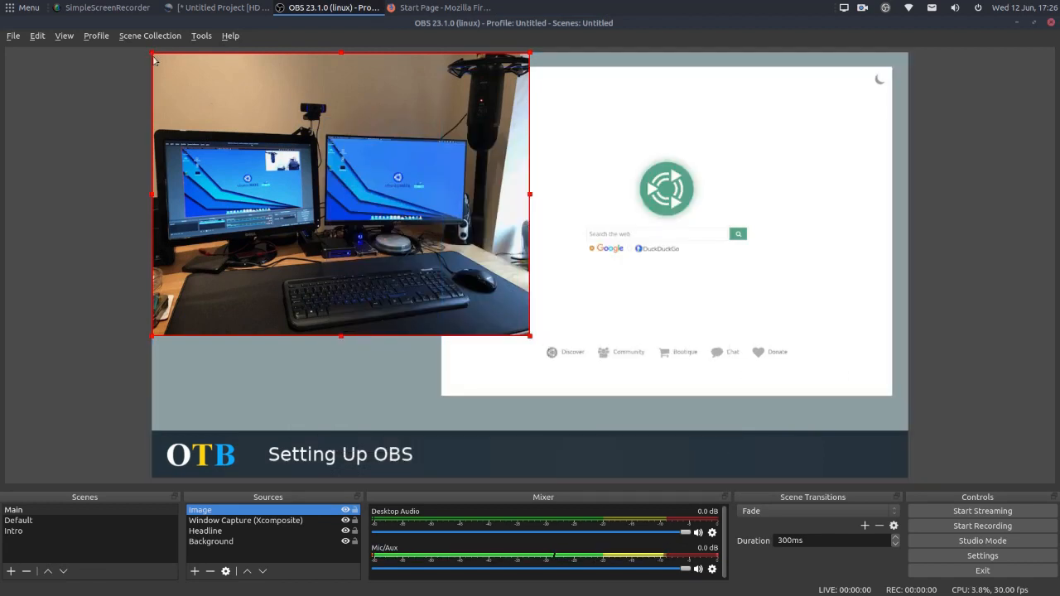
Shrink the kit photo and place it in the canvas's lower-left area above the headline bar.
drag(154, 60, 278, 184)
mouse_move(311, 199)
mouse_down()
mouse_move(322, 202)
mouse_move(313, 201)
mouse_up()
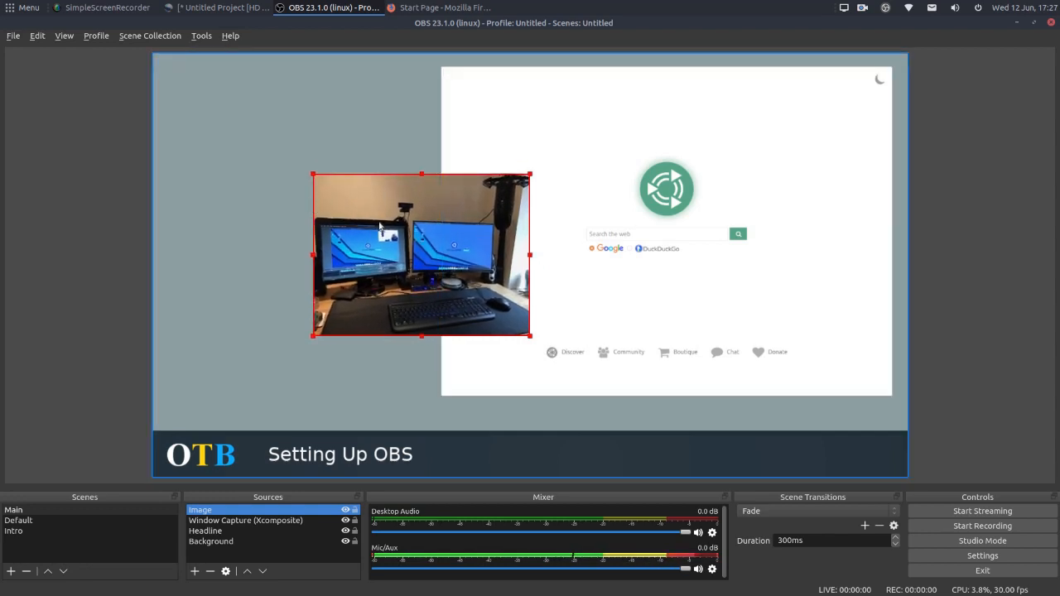
drag(381, 226, 235, 293)
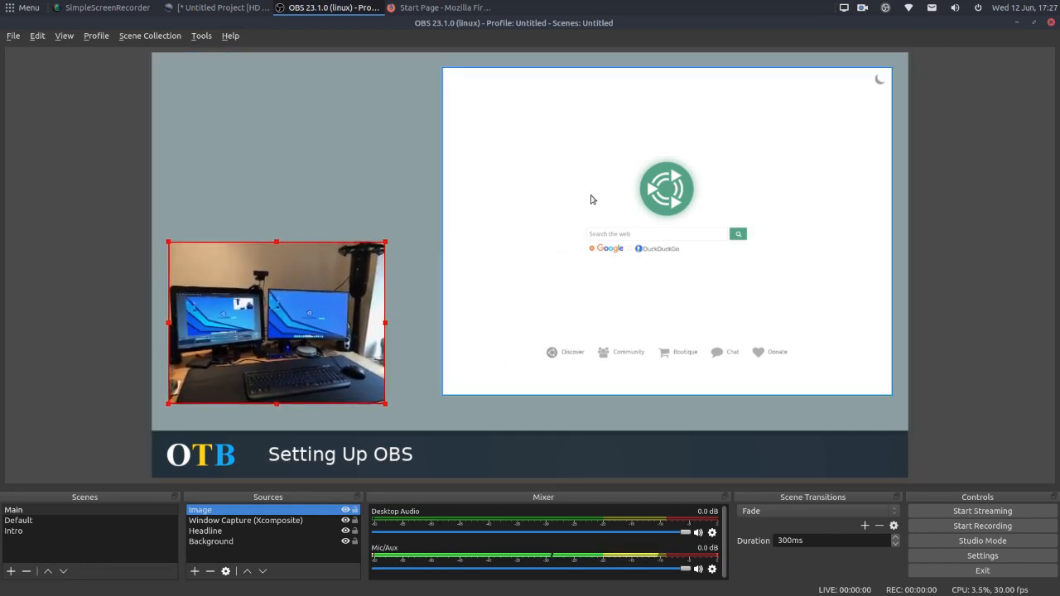
Shift the Firefox capture and the kit photo slightly down and to the left on the canvas.
drag(543, 174, 537, 184)
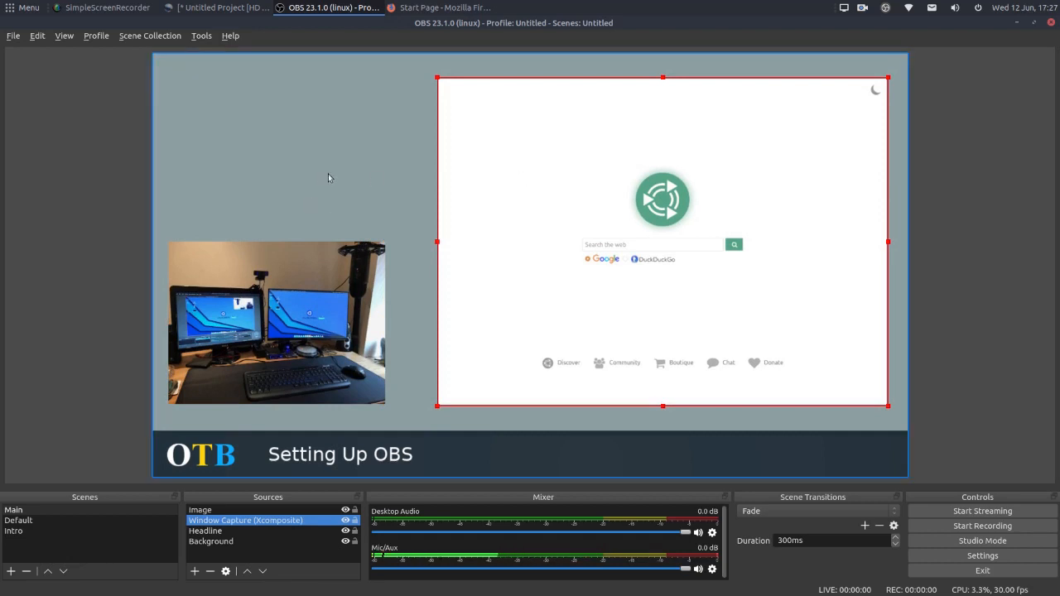
drag(255, 282, 248, 292)
mouse_move(550, 264)
mouse_down()
mouse_move(537, 275)
mouse_move(525, 267)
mouse_move(537, 274)
mouse_up()
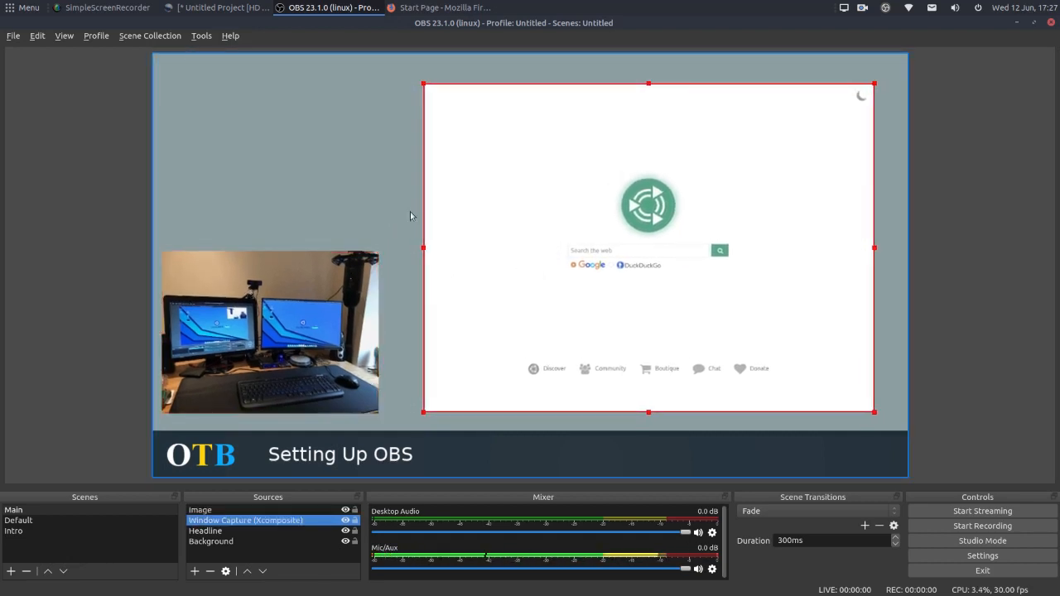
Add a new Video Capture Device (V4L2) source to the Main scene using the HD Pro Webcam C920 at 352x288 resolution.
click(194, 572)
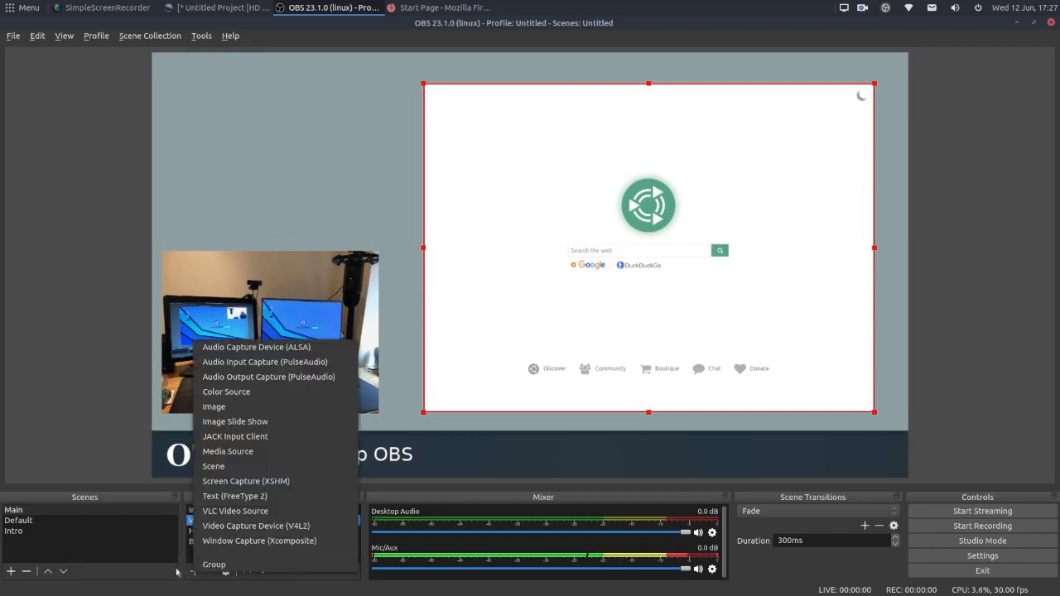
click(235, 530)
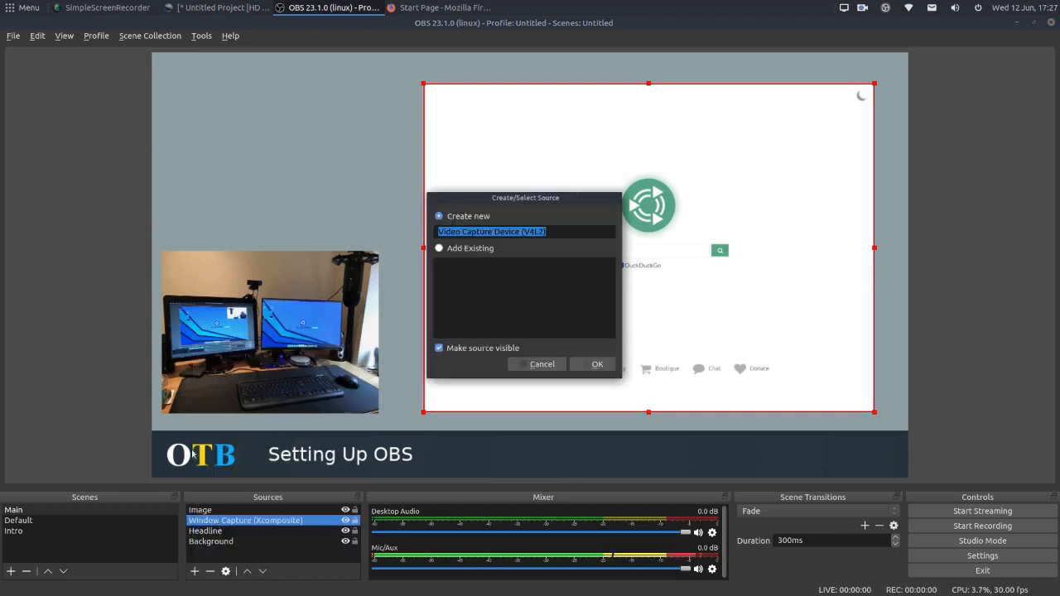
click(597, 364)
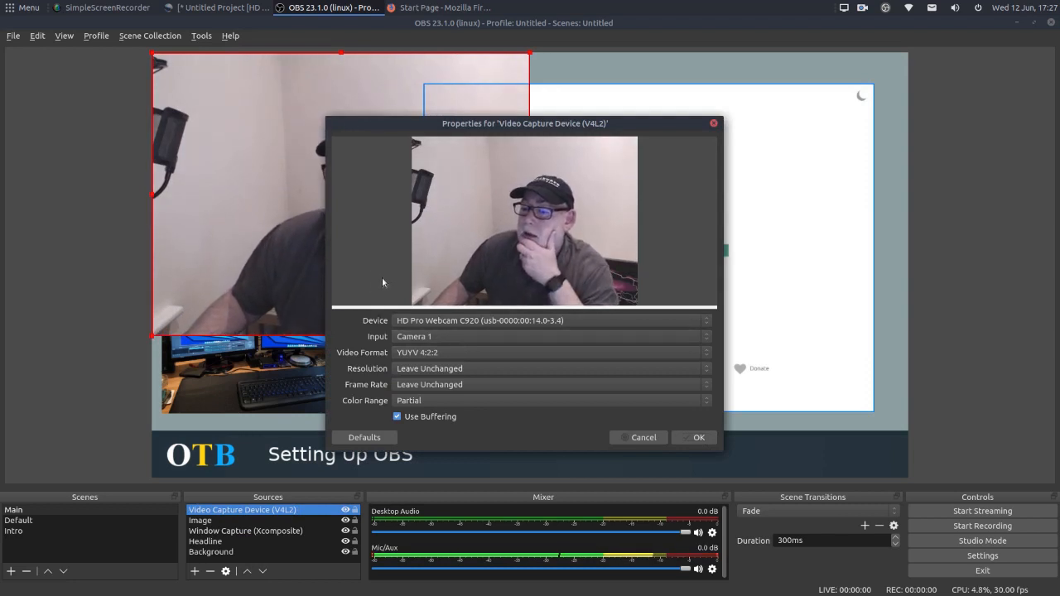
click(465, 367)
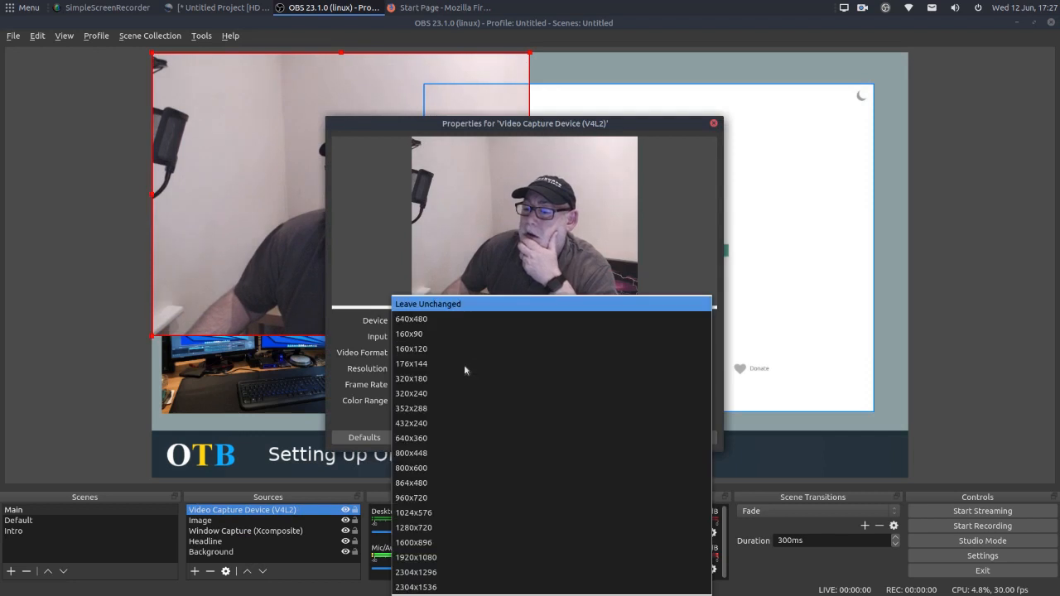
click(422, 410)
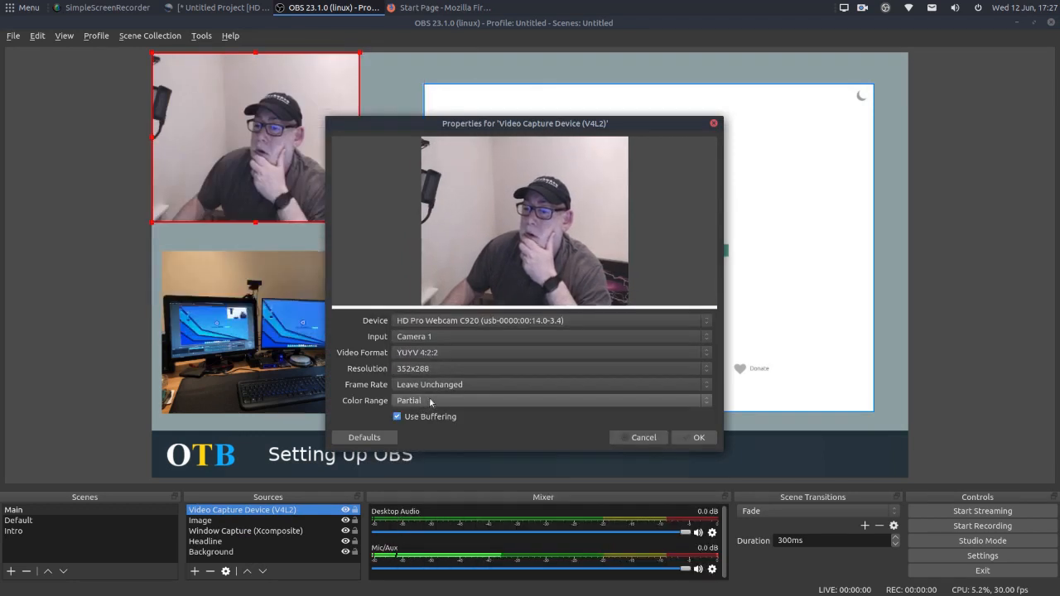
click(699, 437)
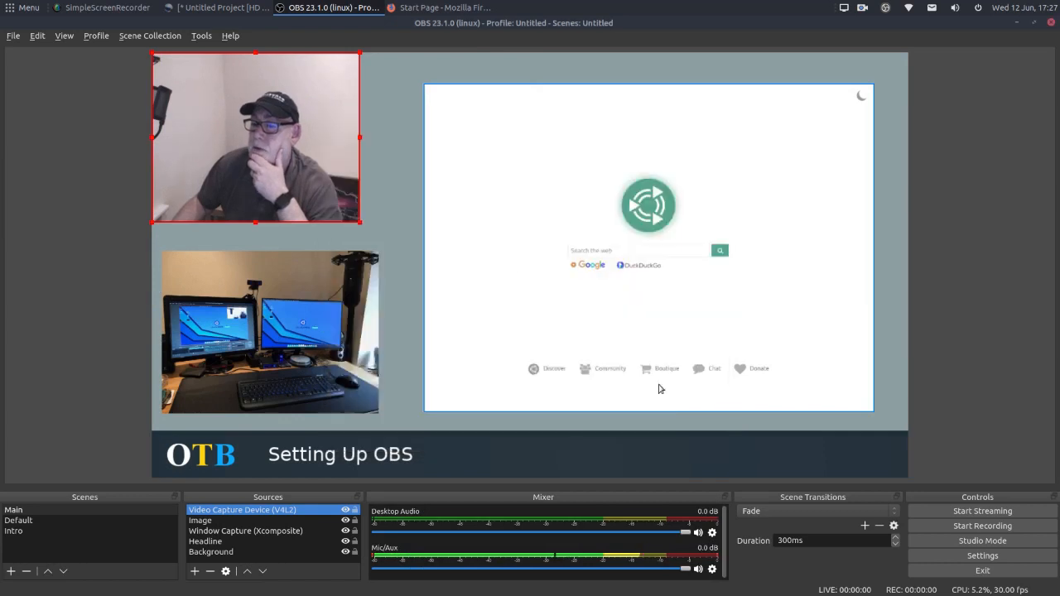
Enlarge the webcam capture slightly and place it in the canvas's upper-left area above the kit photo.
mouse_move(286, 154)
mouse_down()
mouse_move(323, 166)
mouse_move(296, 157)
mouse_up()
drag(371, 230, 374, 236)
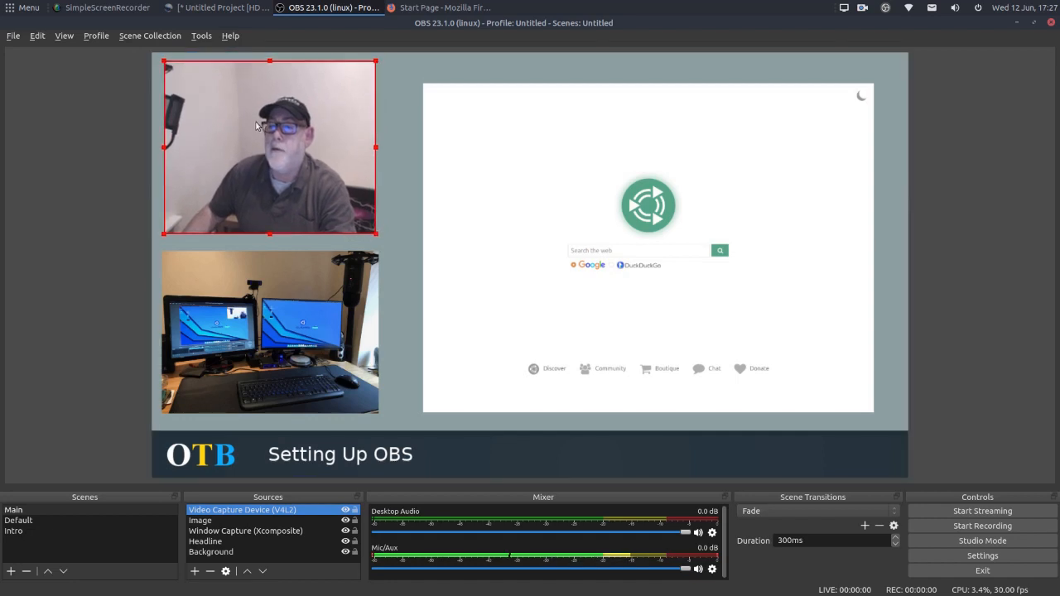
drag(274, 125, 272, 131)
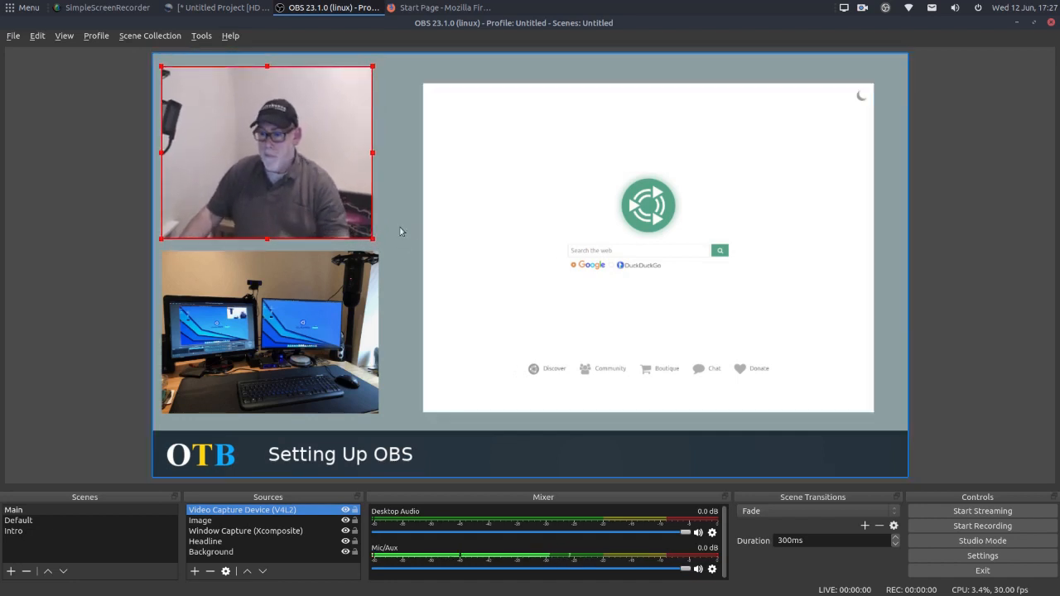
Shift the Firefox capture slightly up and to the left, and nudge the webcam capture and kit photo slightly to the right.
drag(563, 183, 544, 172)
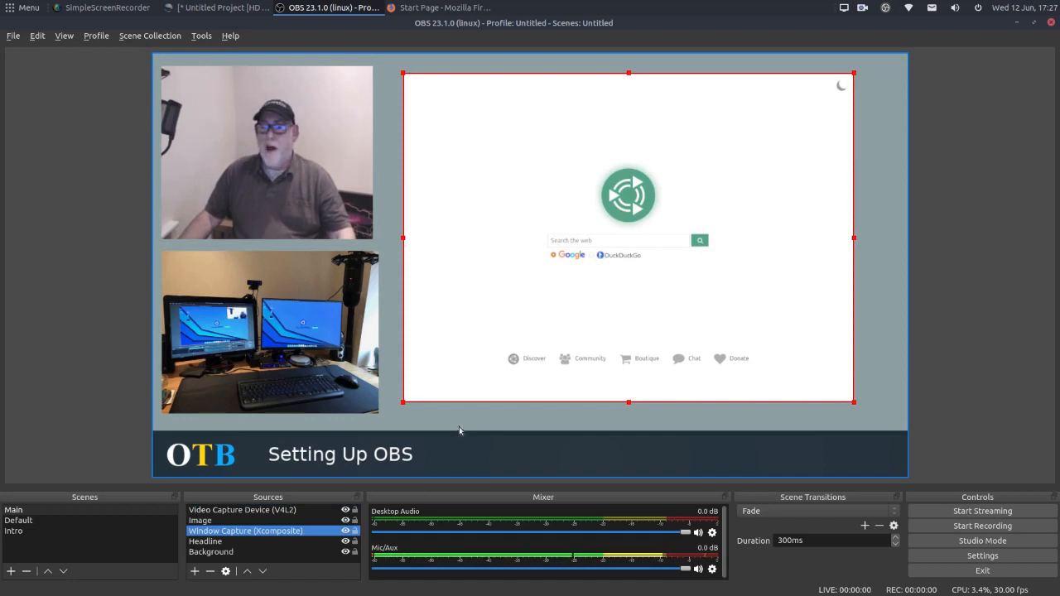
drag(316, 142, 321, 138)
drag(282, 283, 285, 278)
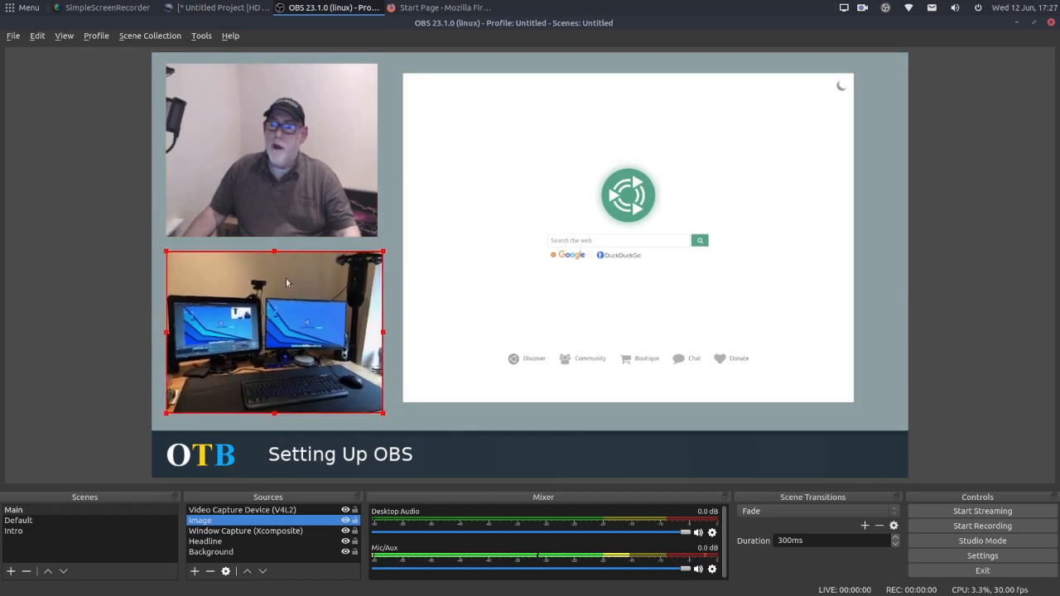
click(441, 134)
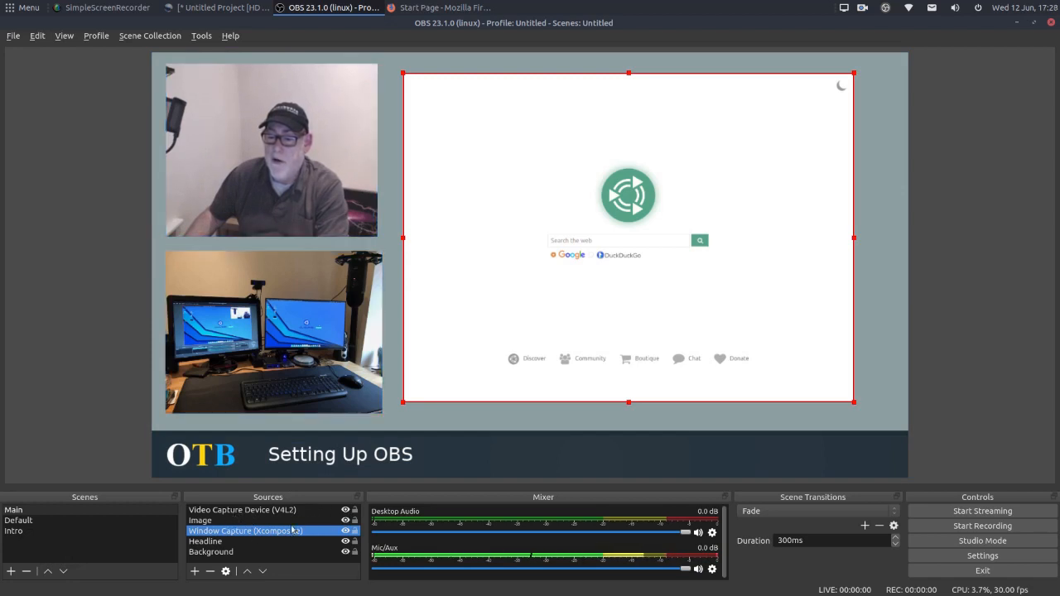
Toggle the visibility of the webcam and Firefox captures in the Main scene off and on again.
click(345, 510)
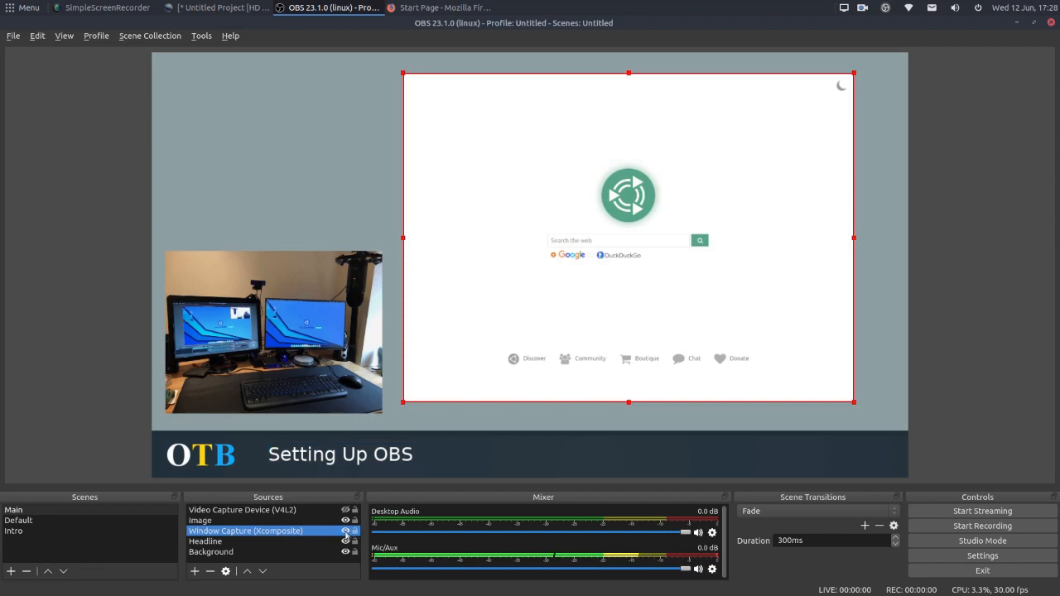
click(346, 531)
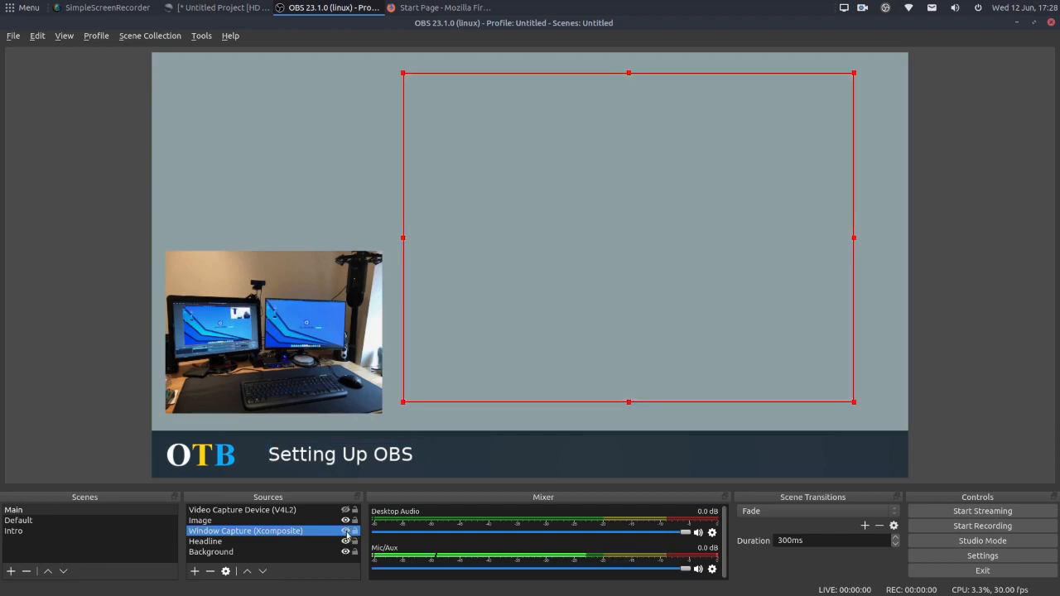
click(346, 532)
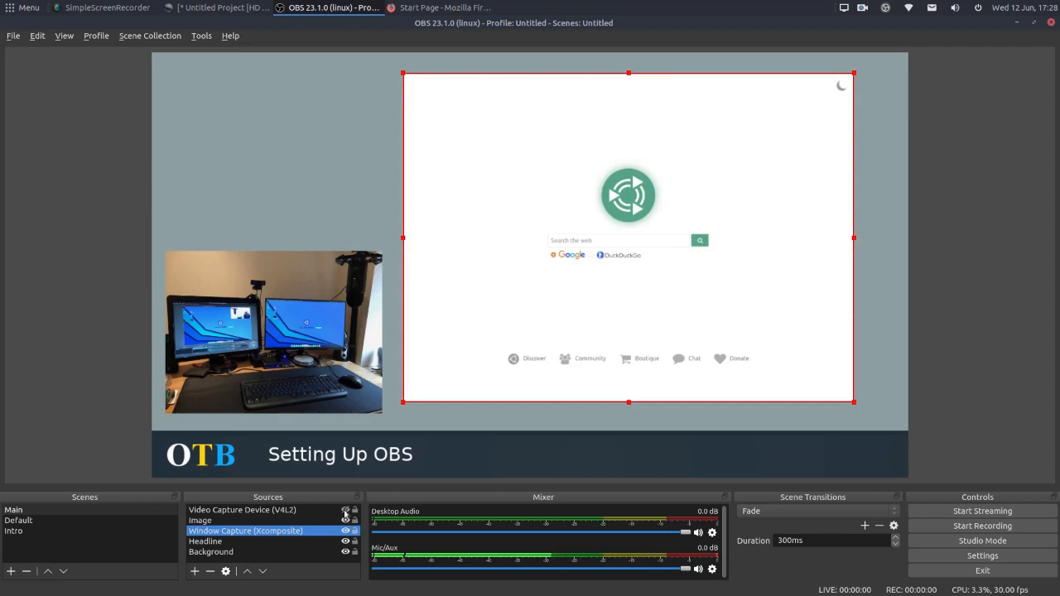
click(345, 511)
click(345, 510)
click(345, 511)
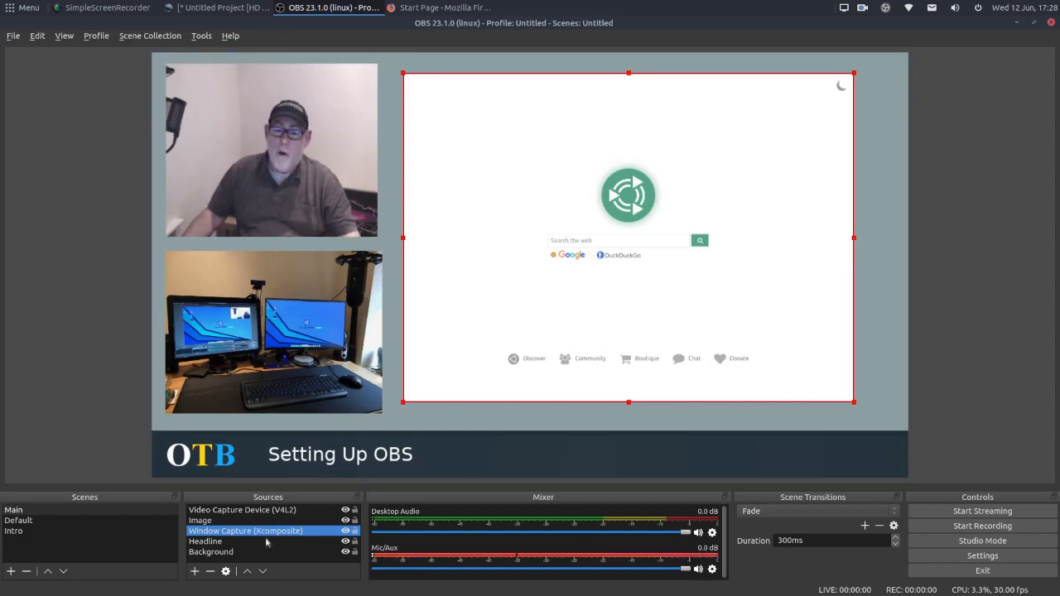
Switch to the Intro scene and replay its media clip by hiding and reshowing the Media Source.
click(20, 532)
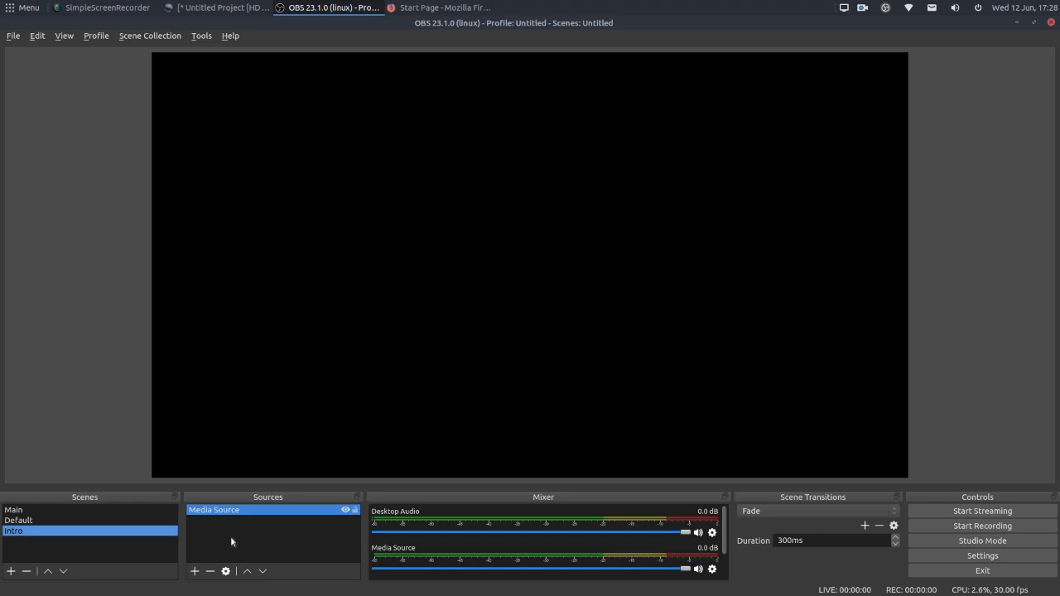
click(345, 511)
click(345, 511)
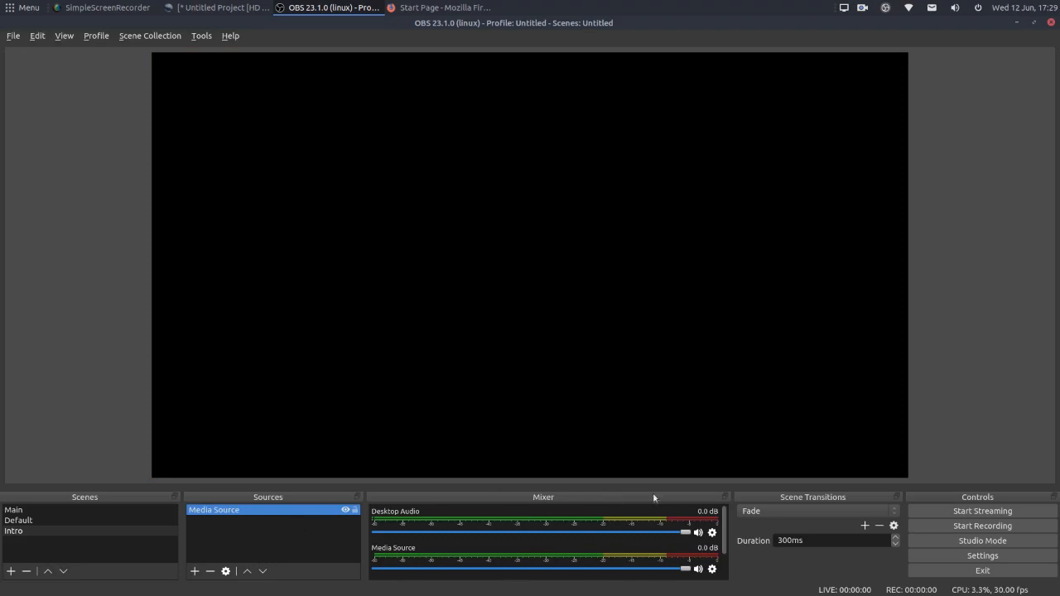
Set the Media Source's audio monitoring to Monitor and Output in the advanced audio properties, and replay the intro clip.
click(712, 570)
click(746, 561)
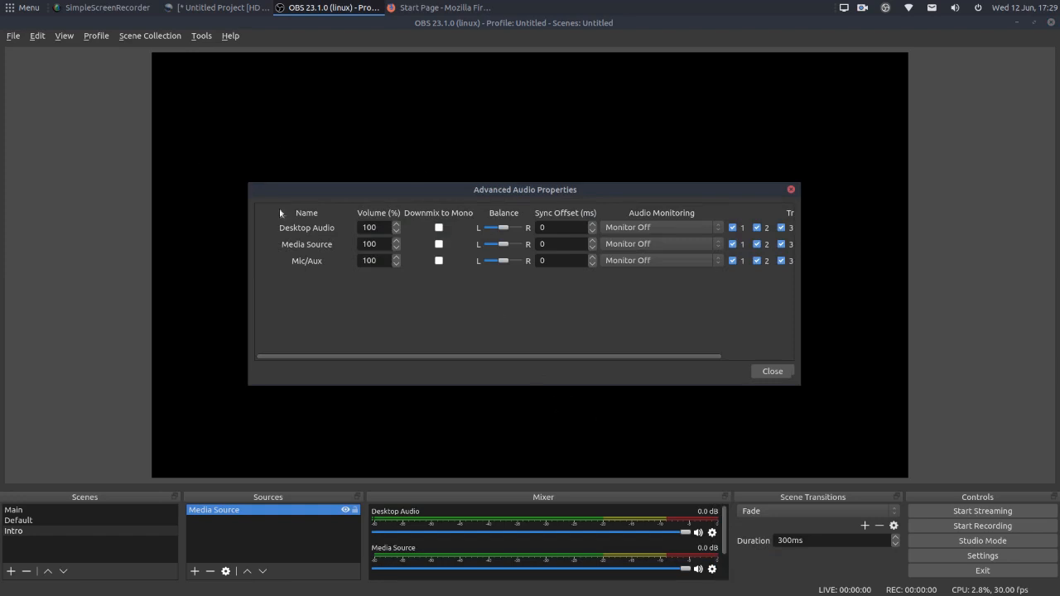
click(718, 244)
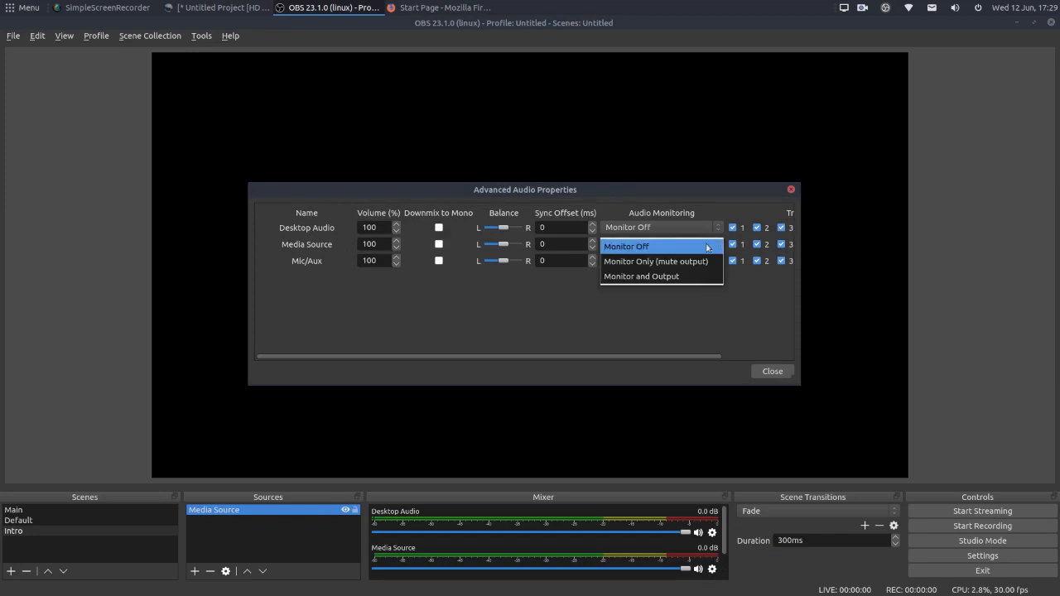
click(682, 275)
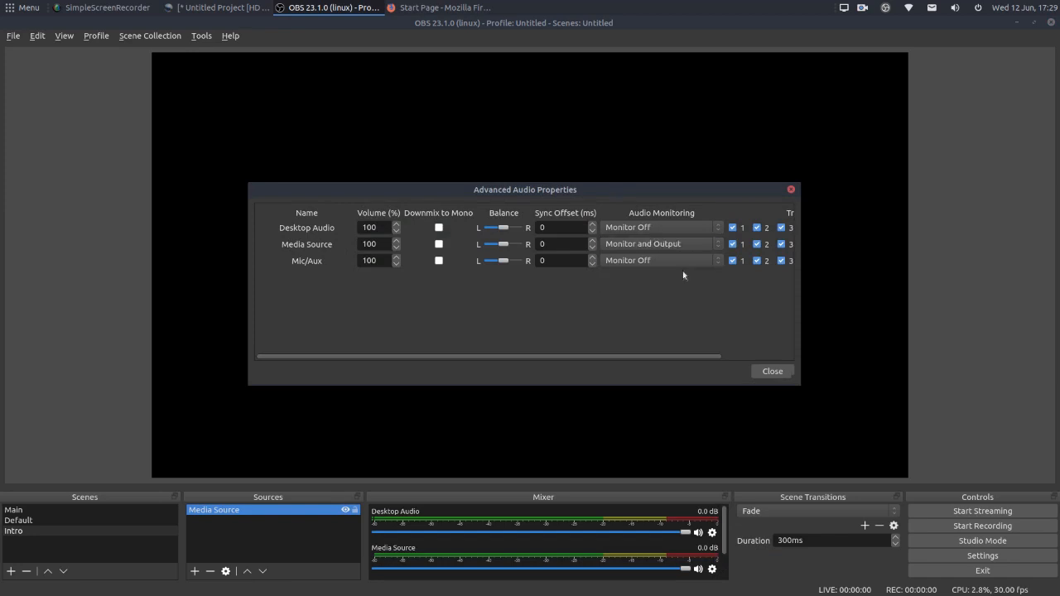
click(772, 371)
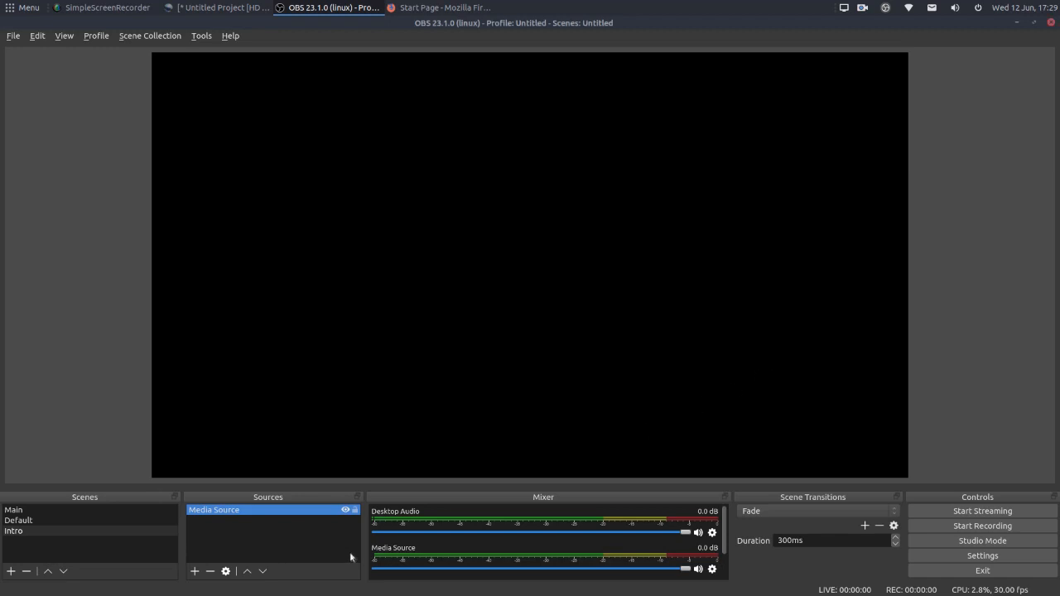
click(346, 510)
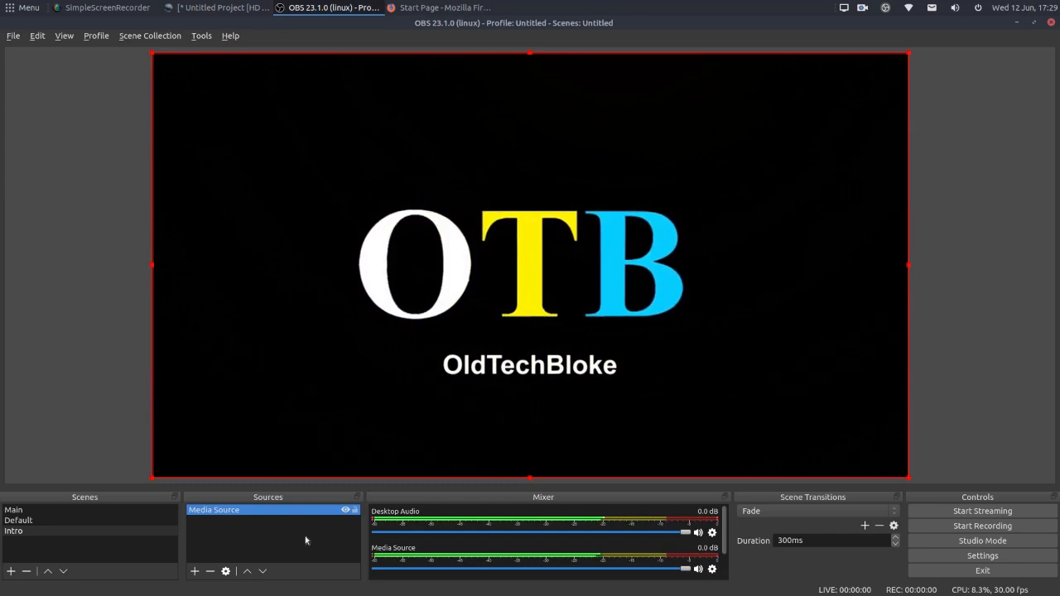
Add the existing Video Capture Device (V4L2) to the Default scene, enlarged to about 57 percent of the canvas width above the headline bar.
click(18, 520)
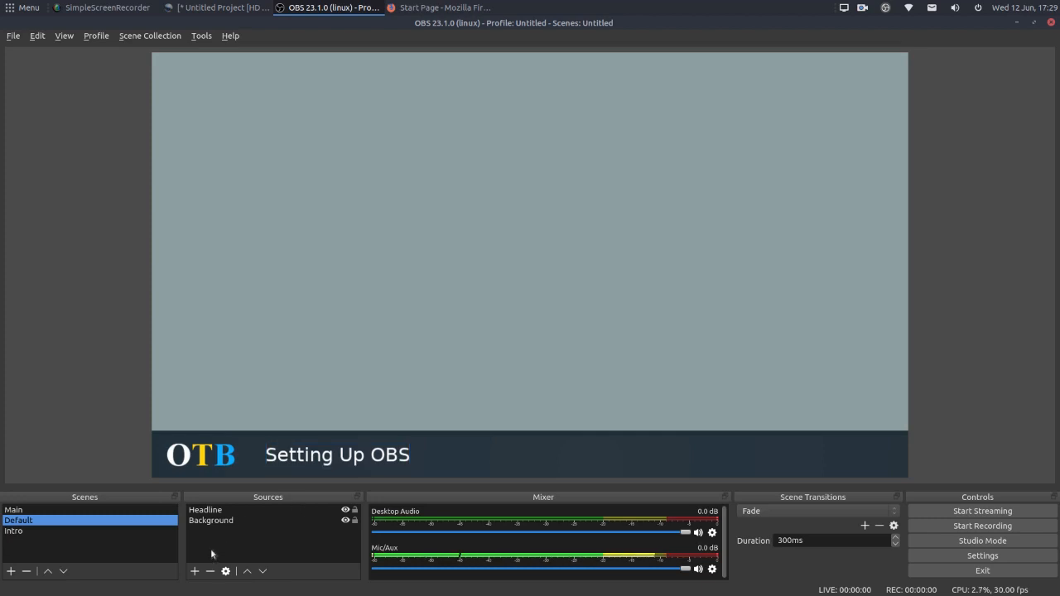
click(195, 571)
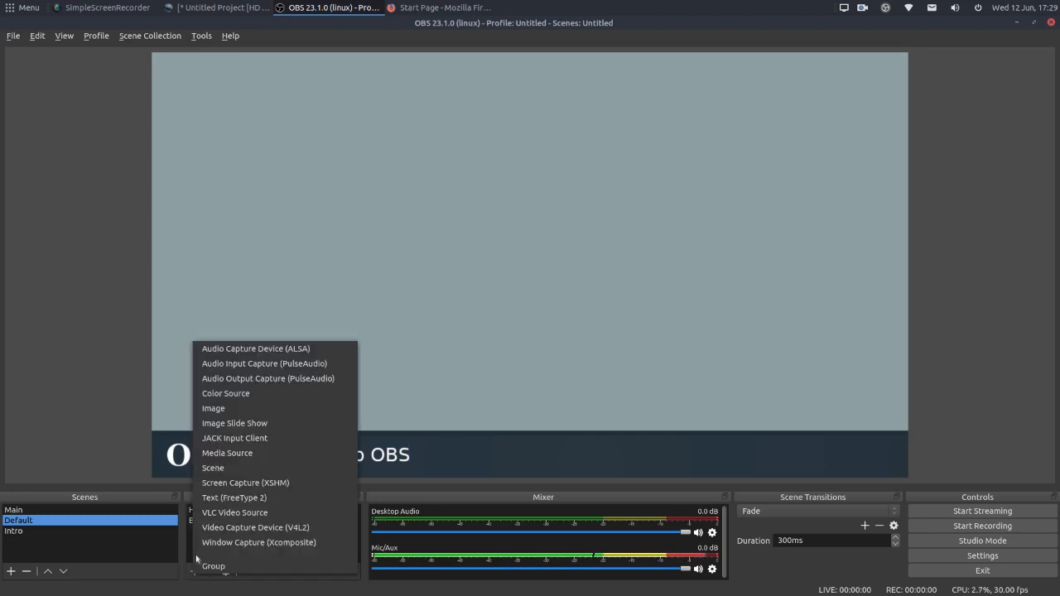
click(254, 534)
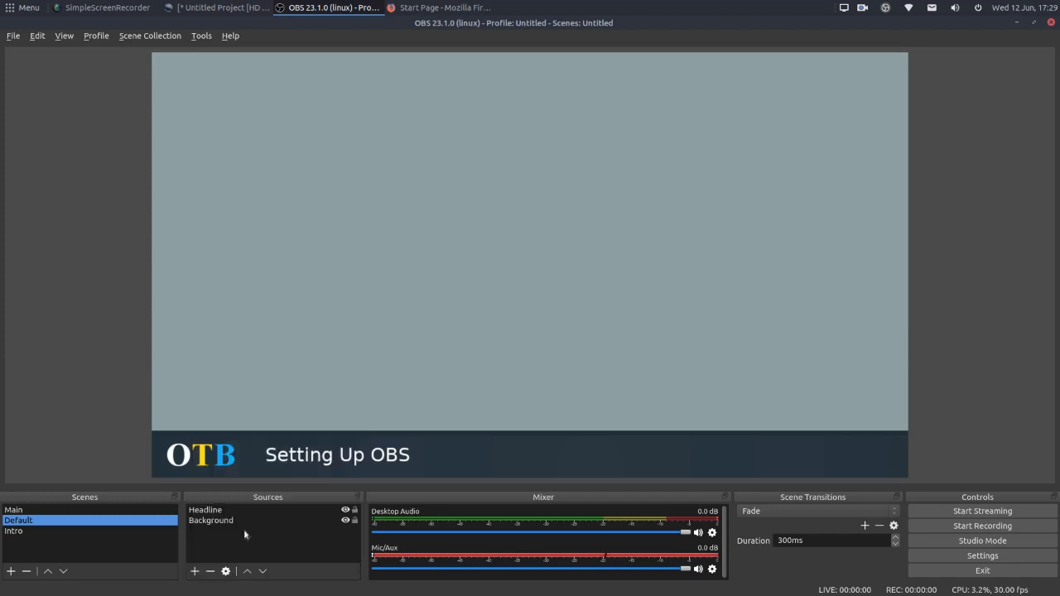
click(439, 248)
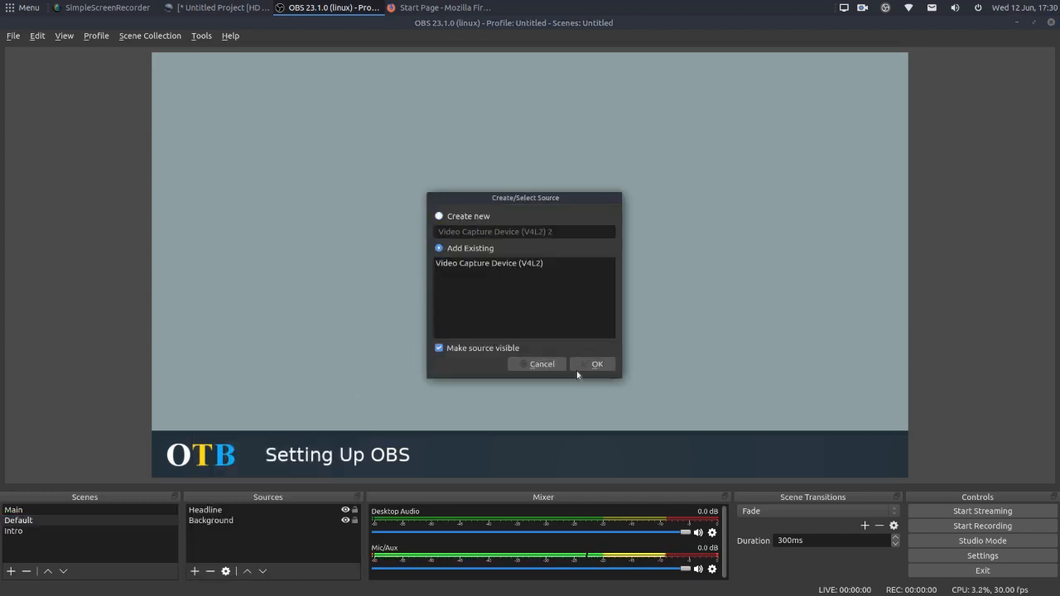
click(508, 263)
click(597, 364)
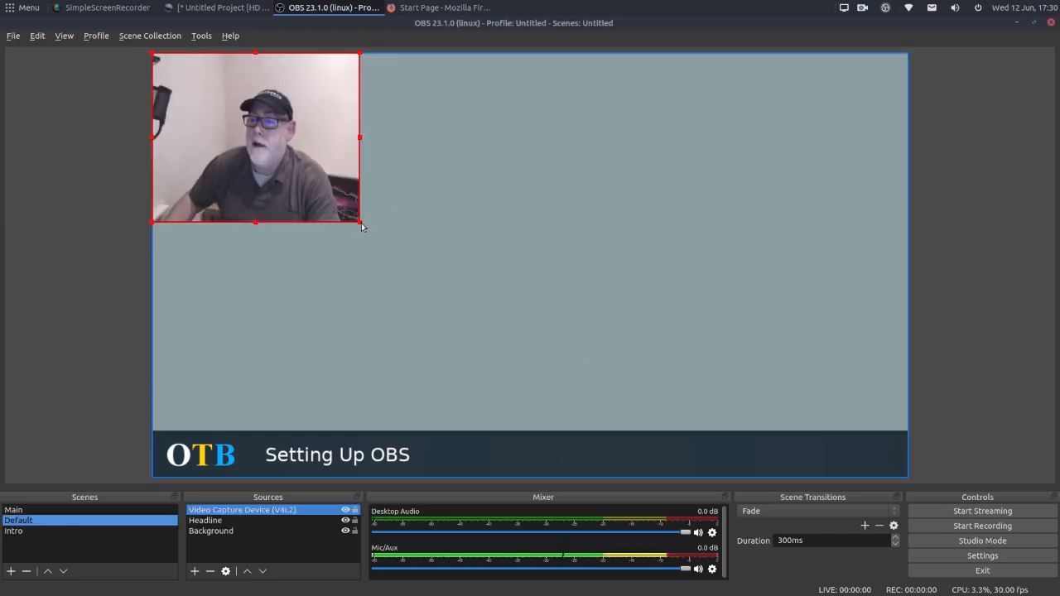
drag(360, 222, 587, 364)
drag(416, 230, 524, 241)
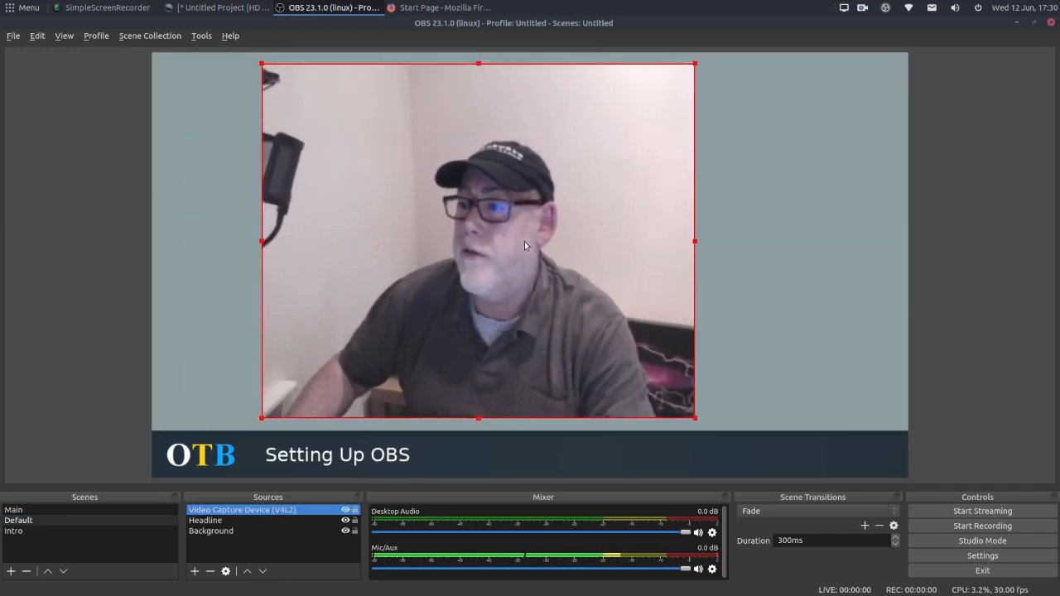
Try the webcam source's resolution at 1280x720 and set it to 800x600.
right_click(270, 514)
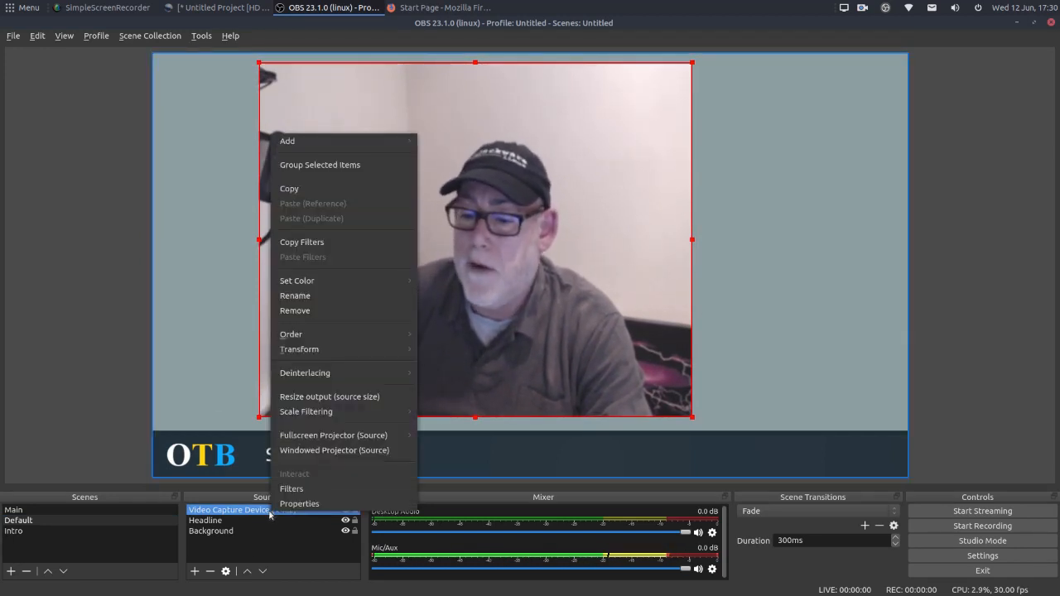
click(293, 504)
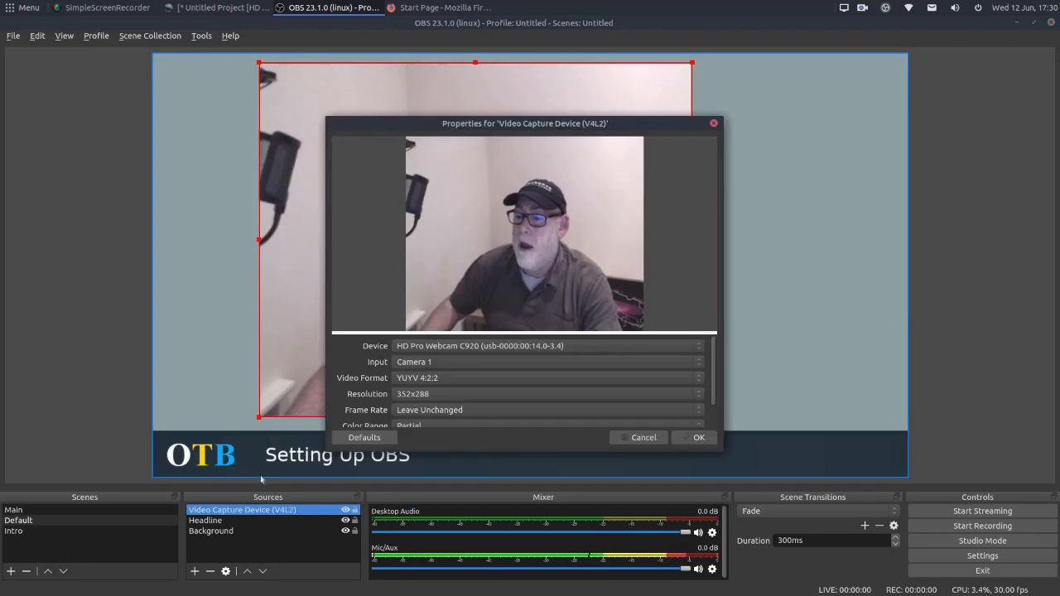
click(403, 394)
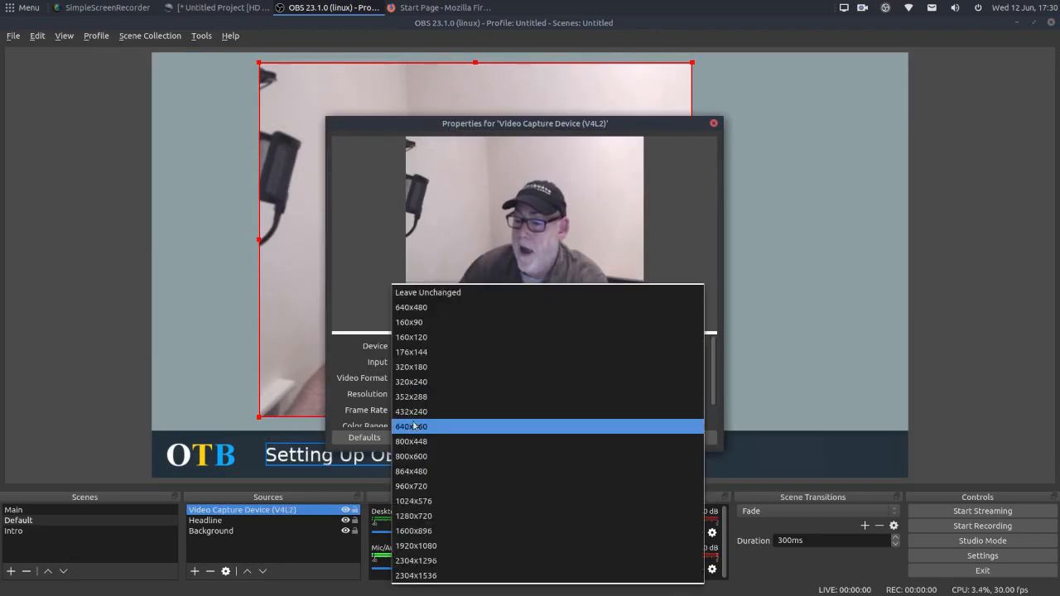
click(414, 516)
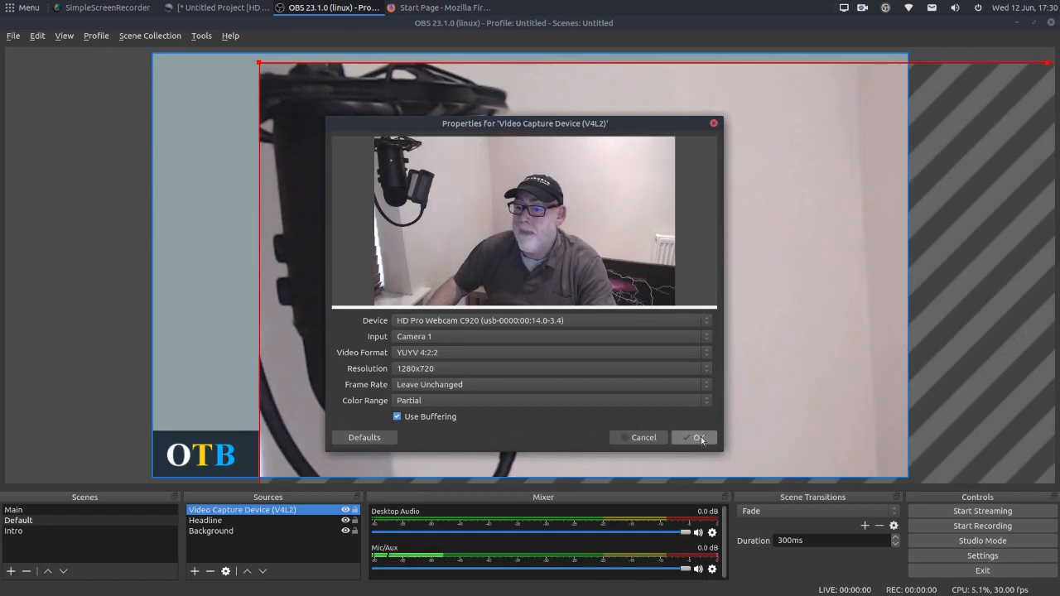
click(436, 368)
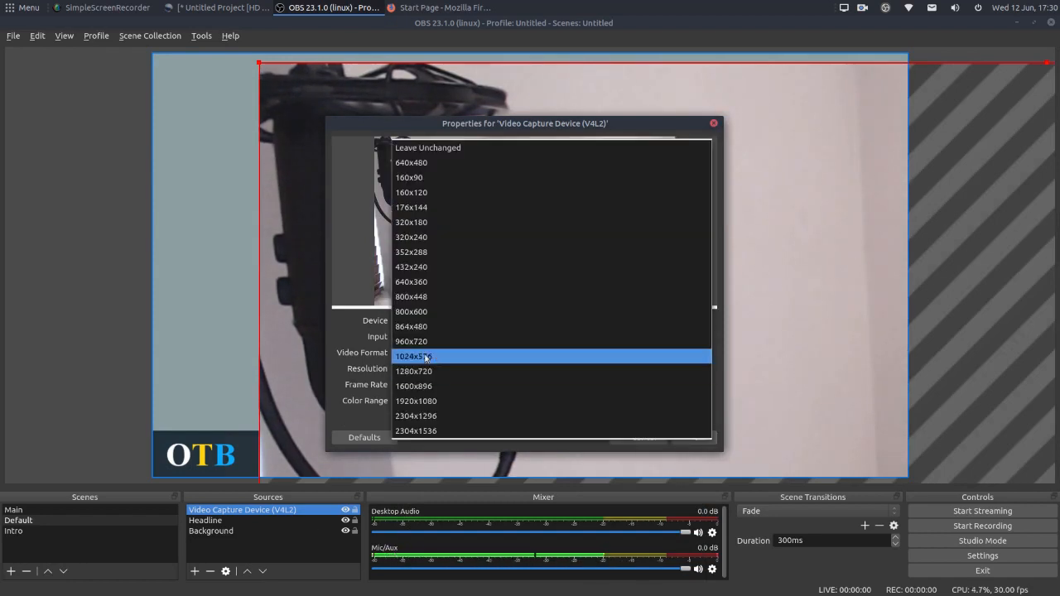
click(426, 312)
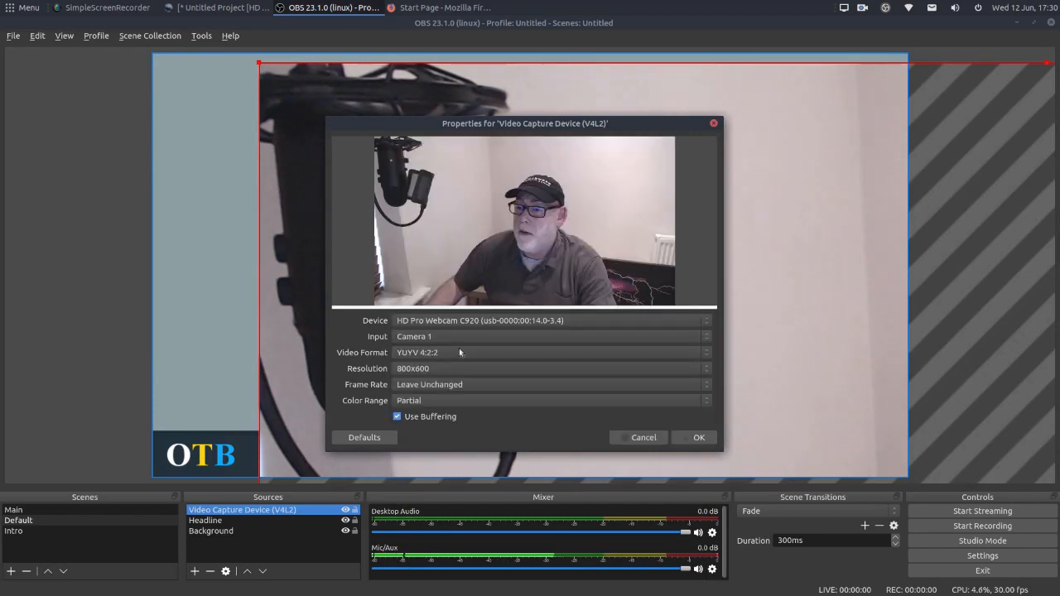
click(694, 437)
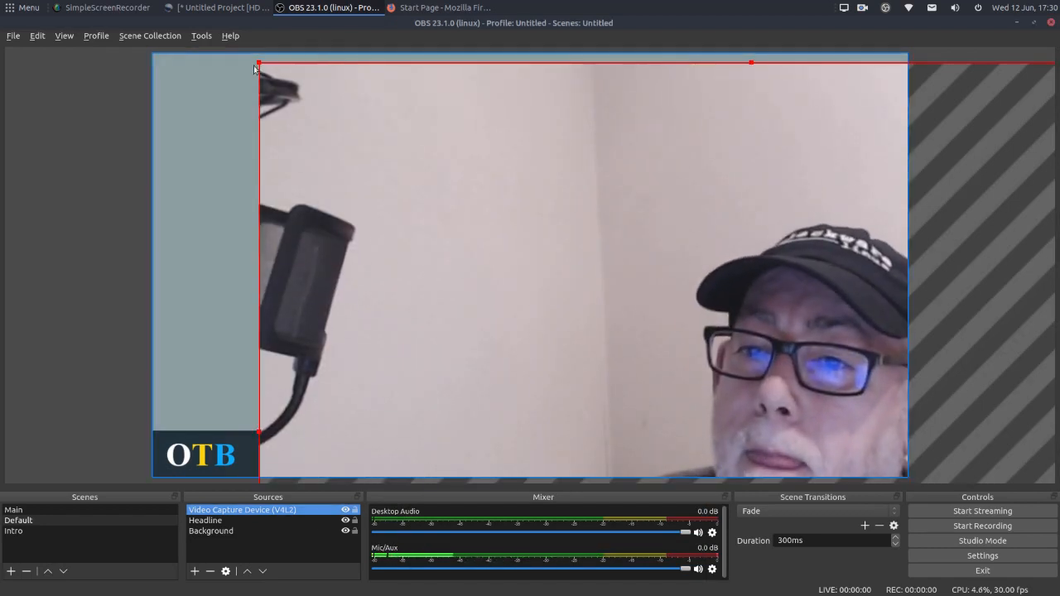
Scale the webcam source down to about 58 percent of the canvas width and centre it above the headline bar.
drag(259, 64, 486, 270)
drag(765, 418, 432, 254)
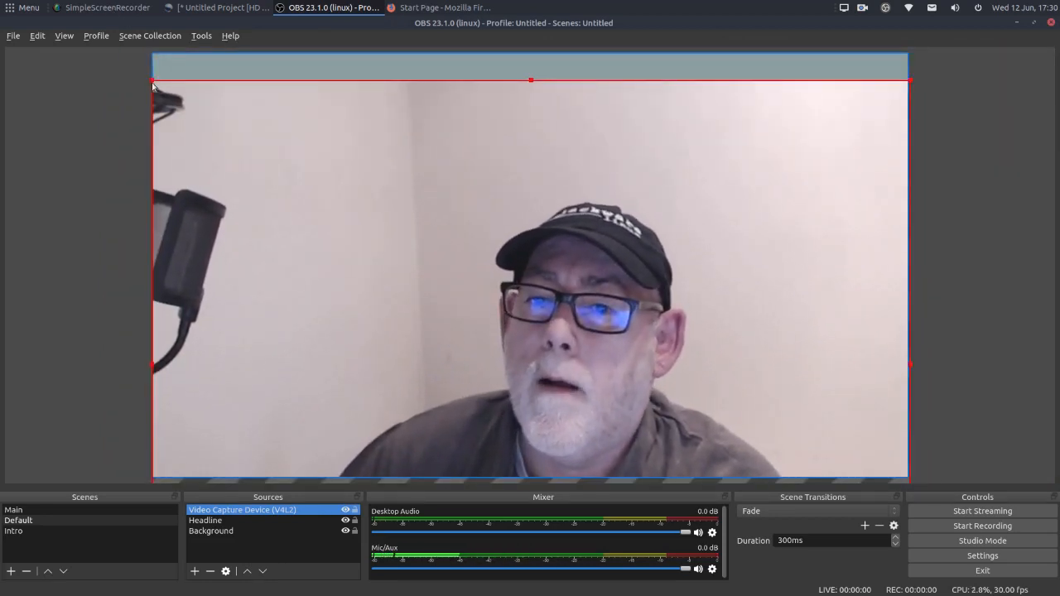
drag(152, 82, 290, 185)
drag(558, 297, 431, 175)
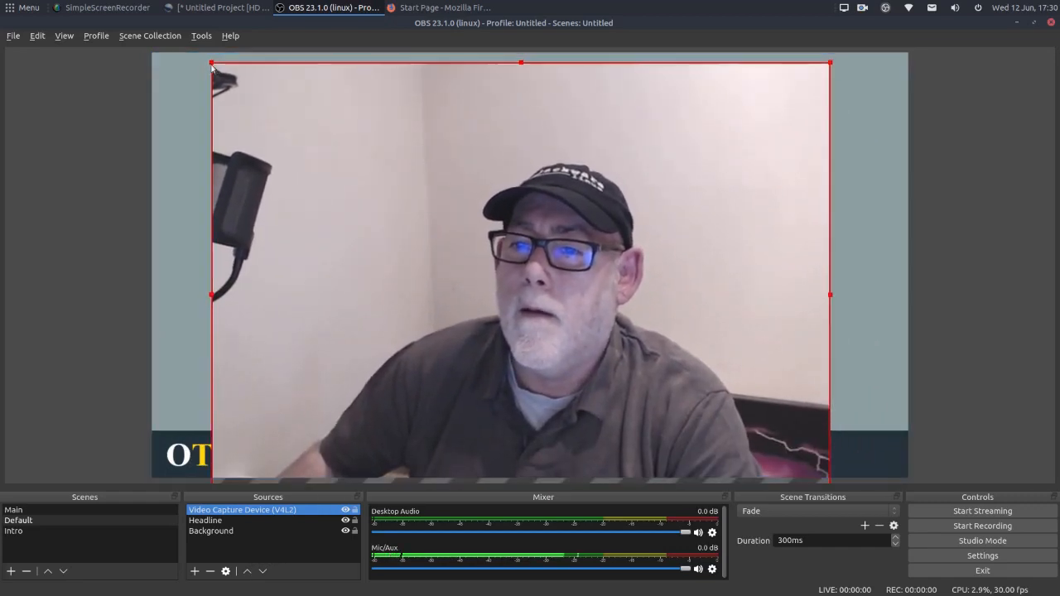
drag(212, 62, 339, 151)
drag(489, 295, 439, 205)
drag(279, 60, 343, 107)
drag(477, 241, 433, 187)
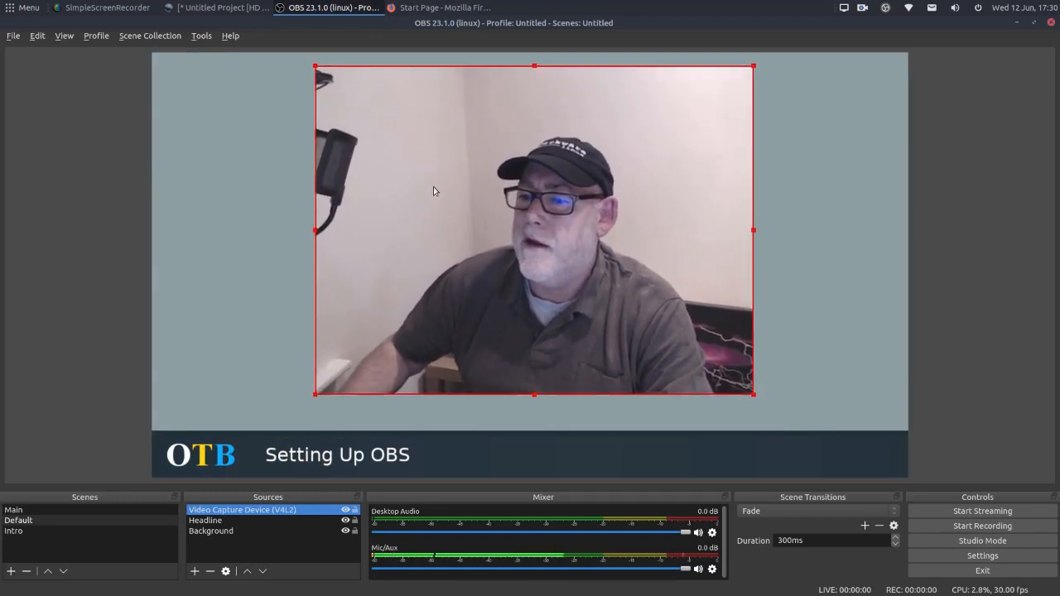
Set the Video Capture Device's resolution to 1280x720.
right_click(273, 512)
click(298, 500)
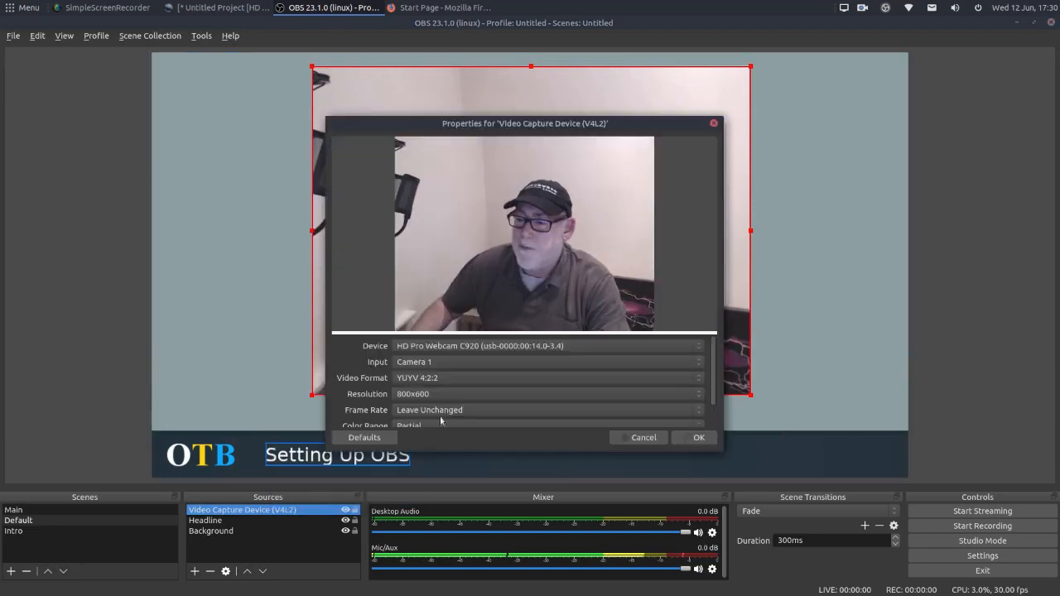
click(447, 394)
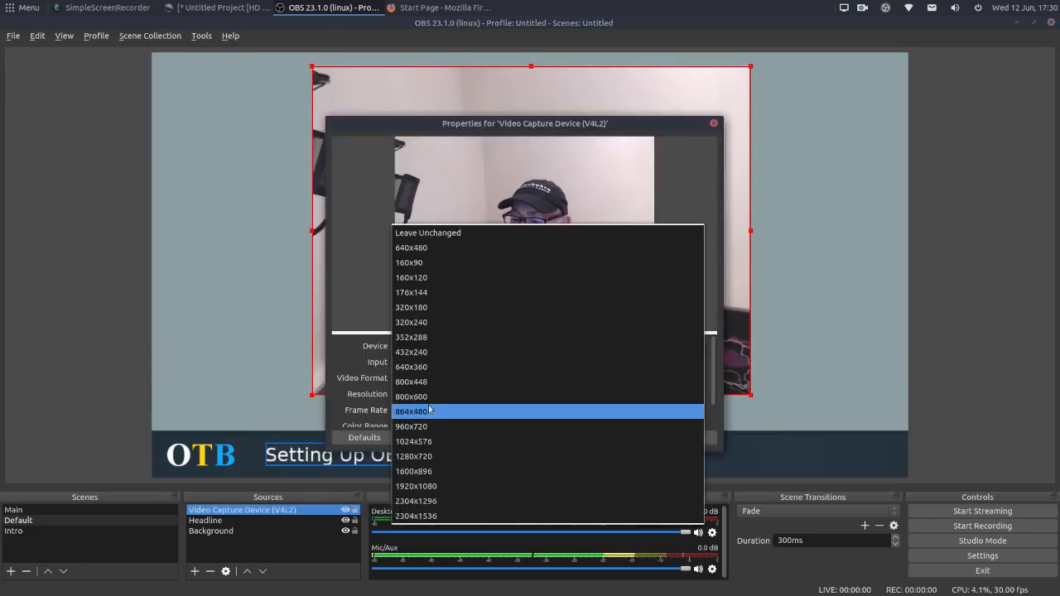
click(426, 457)
click(698, 440)
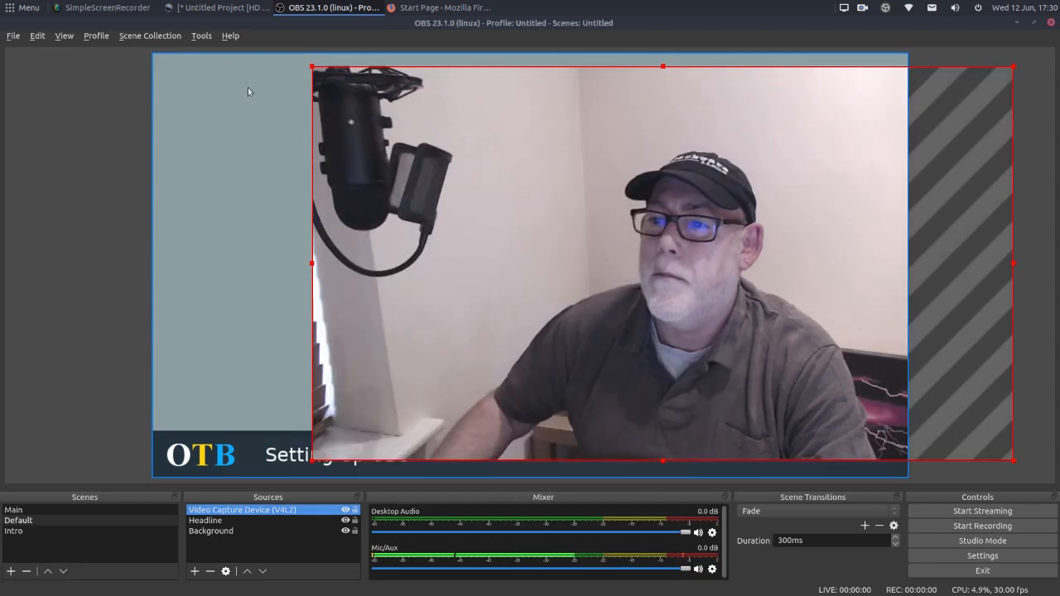
Resize the webcam source to about 82 percent of the canvas width, position it just above the headline bar and deselect it.
drag(312, 67, 405, 157)
drag(579, 236, 395, 188)
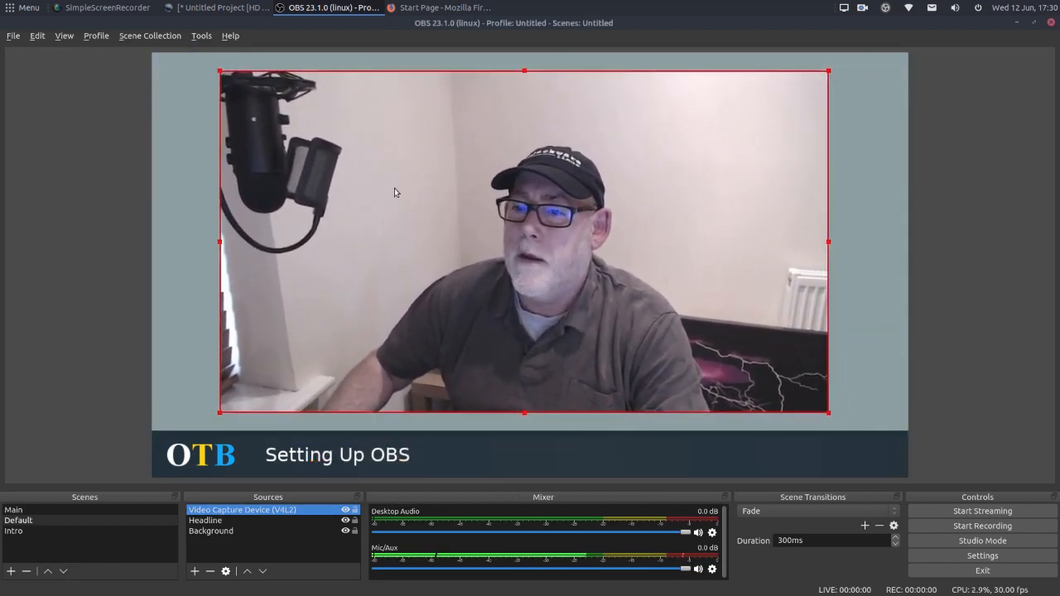
drag(828, 413, 840, 419)
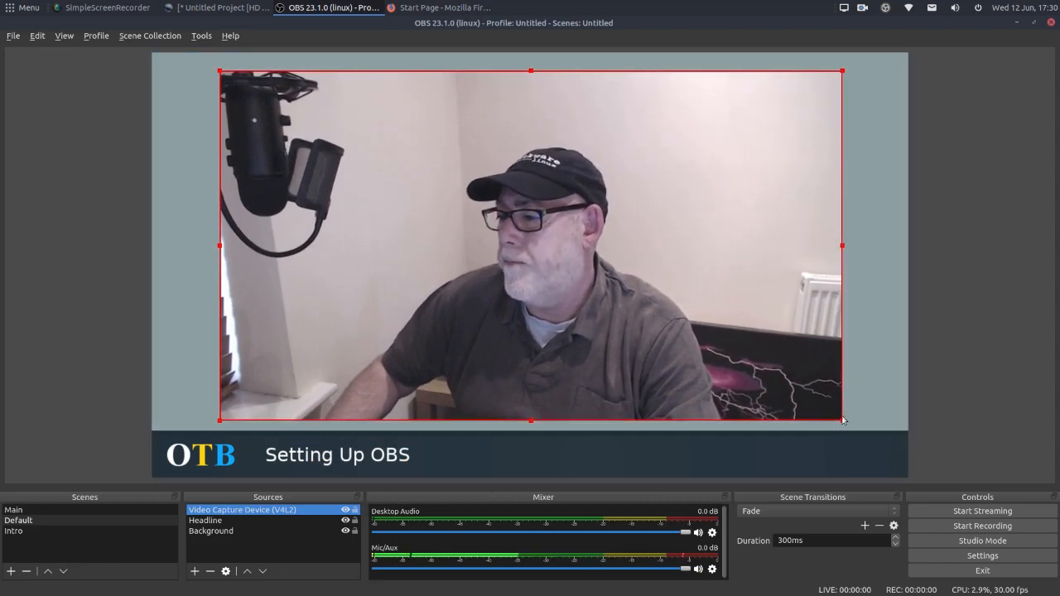
drag(595, 287, 605, 294)
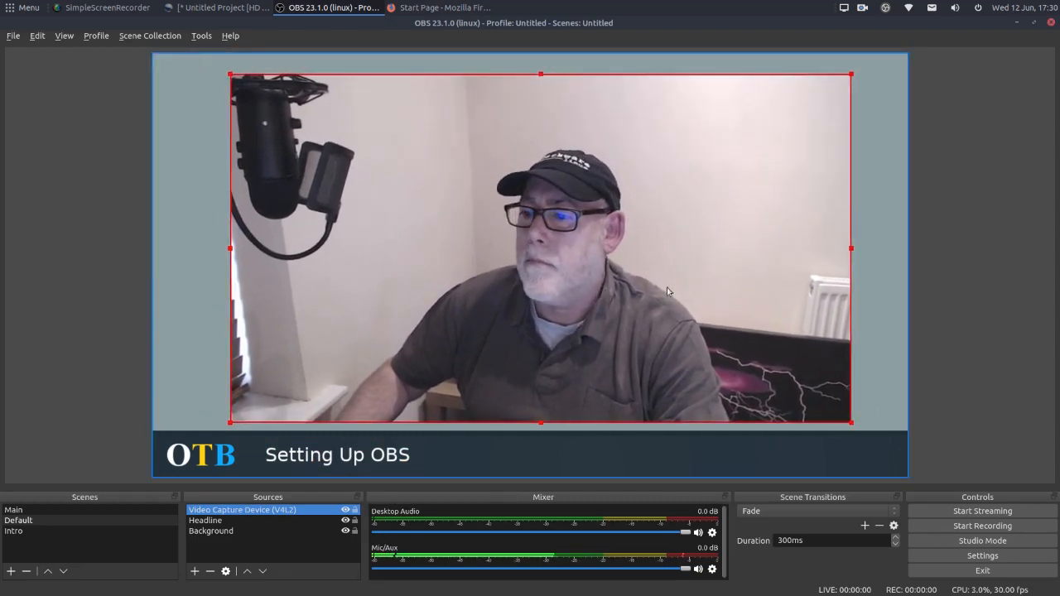
click(925, 260)
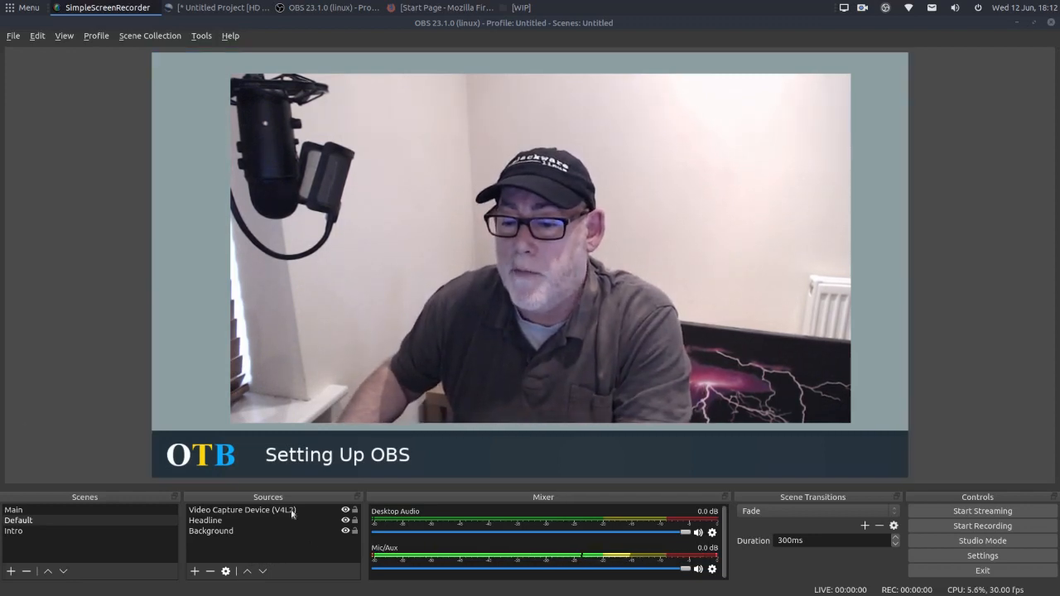
Examine the effect filter types available for the Video Capture Device (V4L2) source.
click(245, 512)
right_click(246, 512)
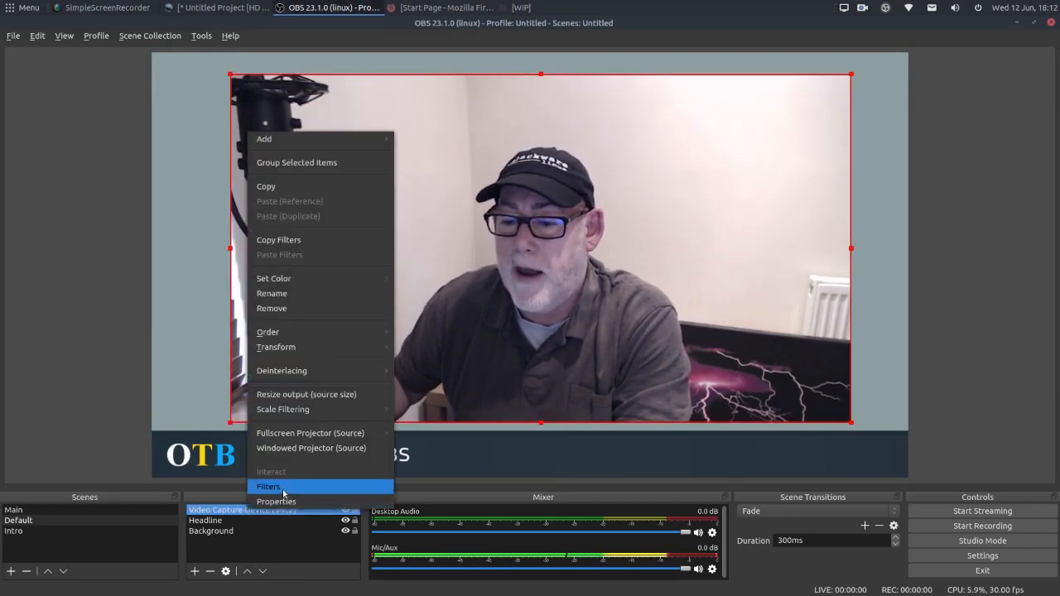
click(268, 486)
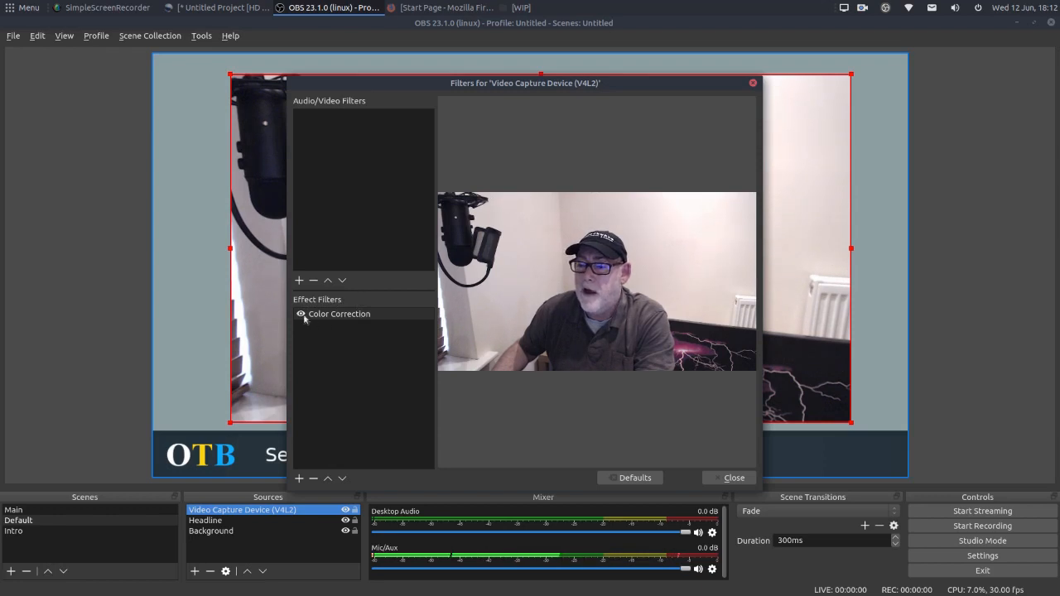
click(299, 479)
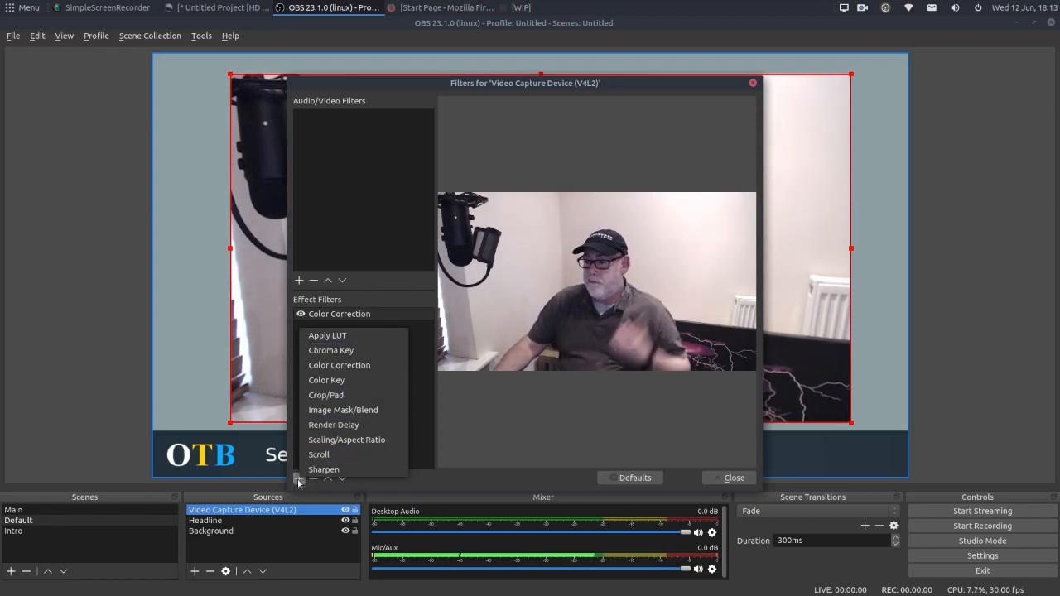
click(435, 482)
Try the webcam's Color Correction filter with gamma 0.05, contrast -0.38, brightness -0.37, saturation 0.46, hue shift -2.92 and opacity 100.
click(307, 317)
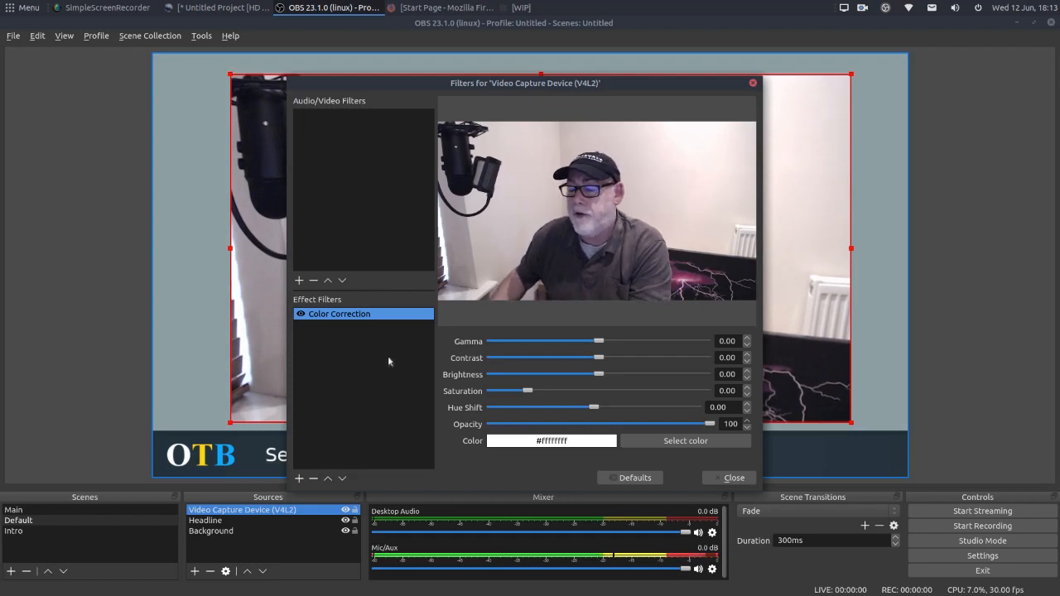
drag(525, 392, 547, 394)
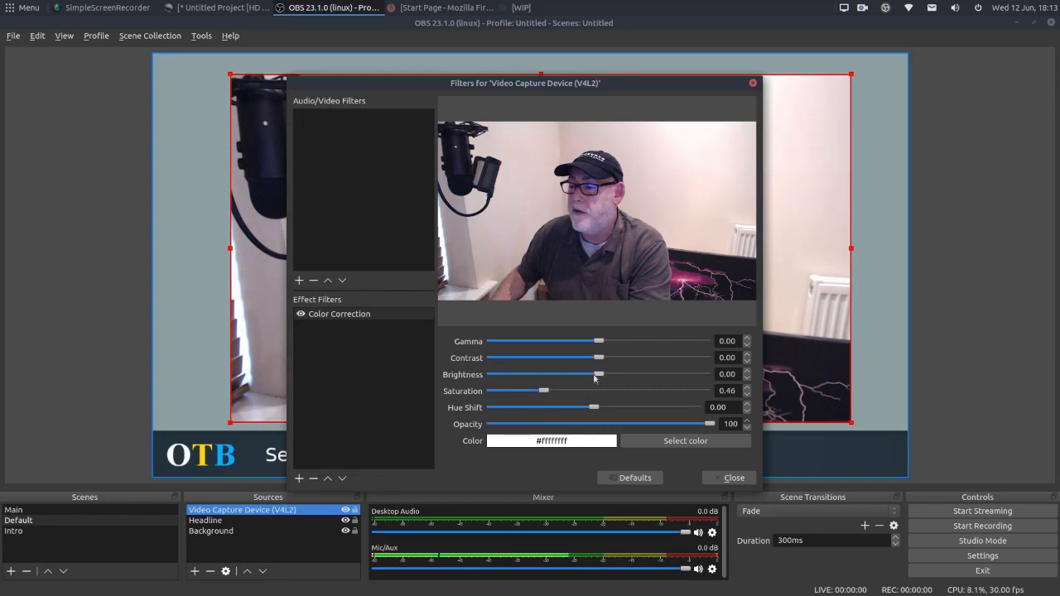
drag(600, 375, 600, 342)
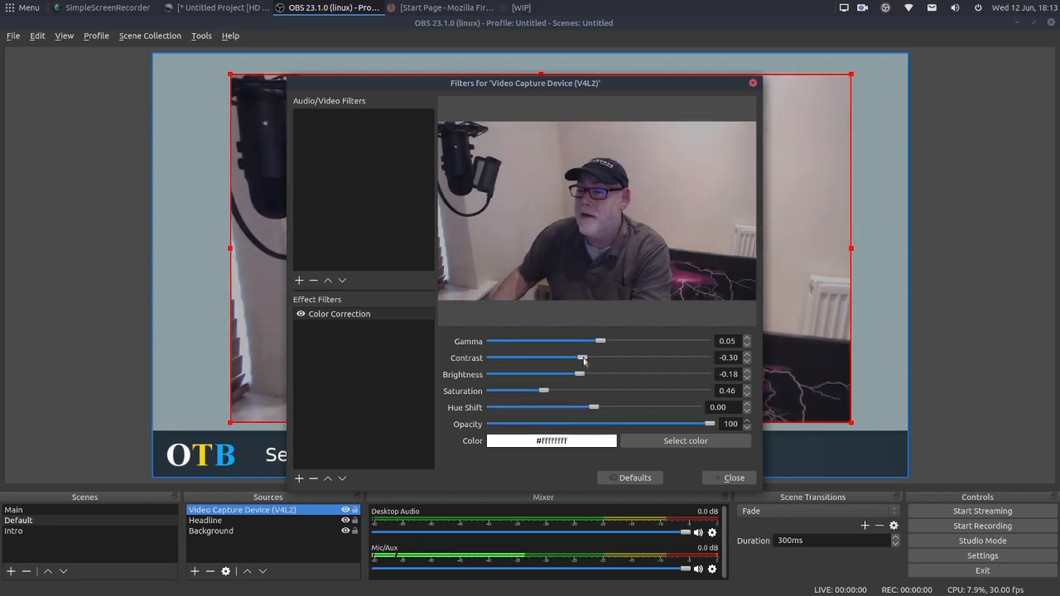
drag(583, 360, 580, 360)
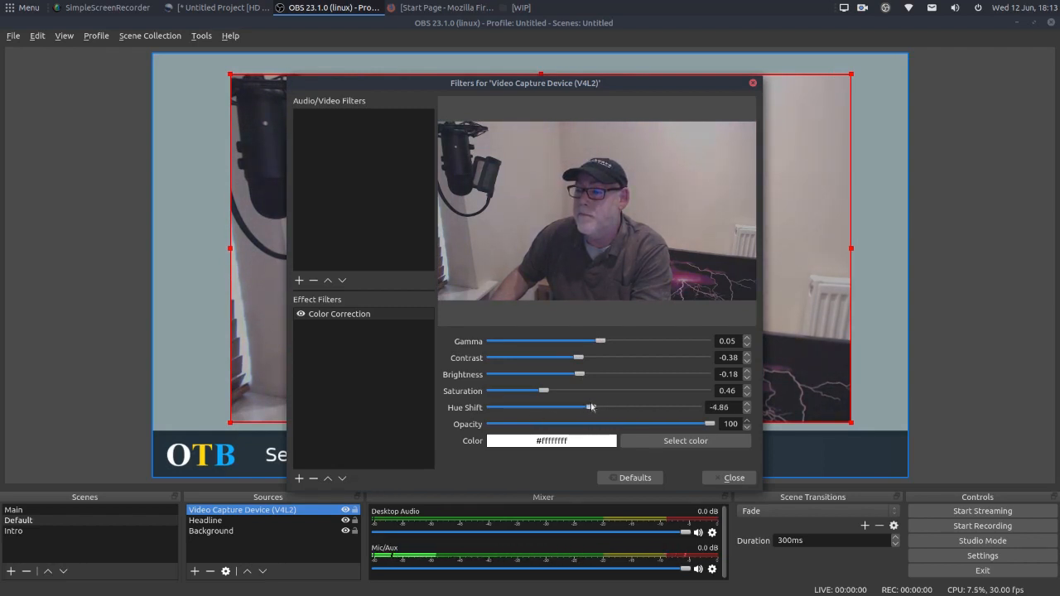
drag(696, 425, 718, 426)
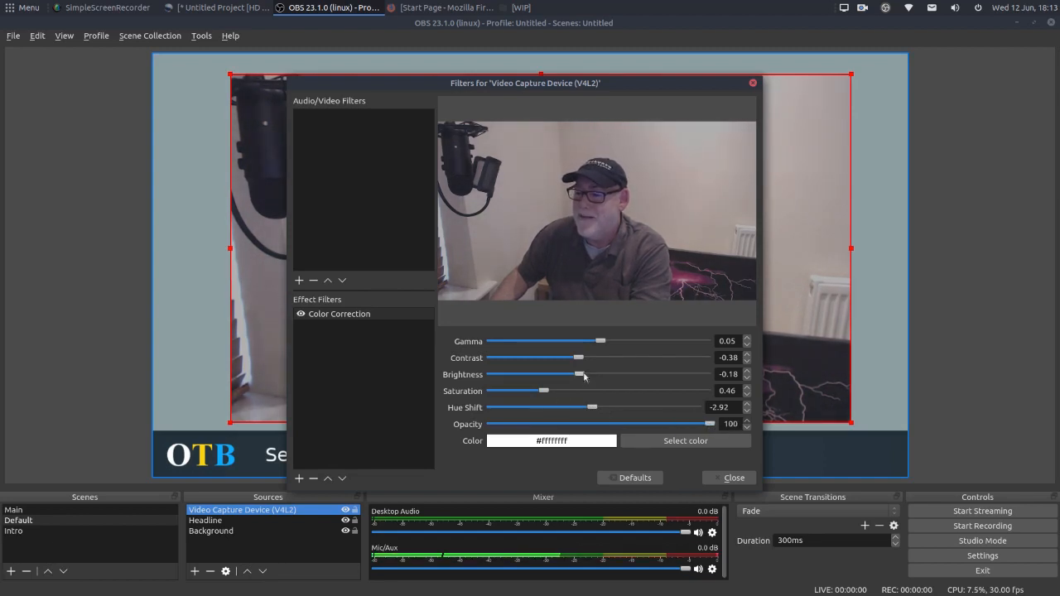
drag(585, 376, 562, 375)
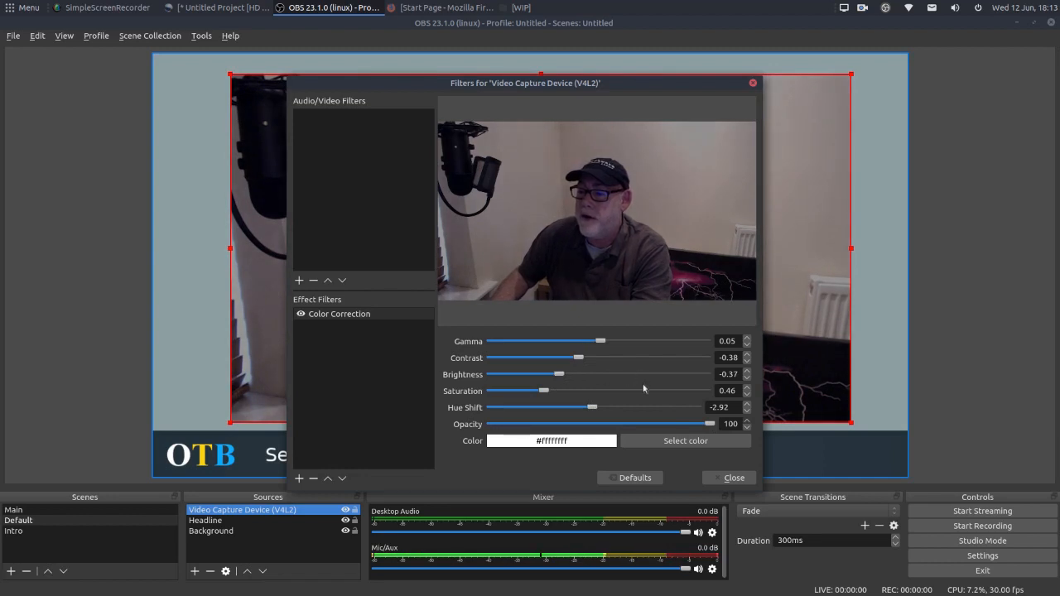
click(733, 478)
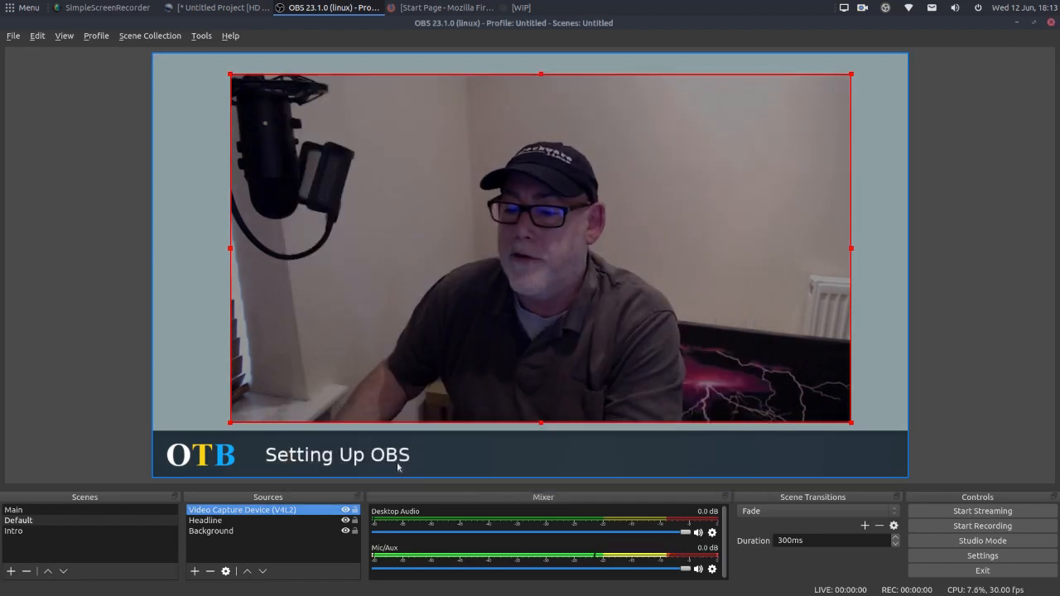
Remove the Color Correction filter from the Video Capture Device source.
right_click(283, 510)
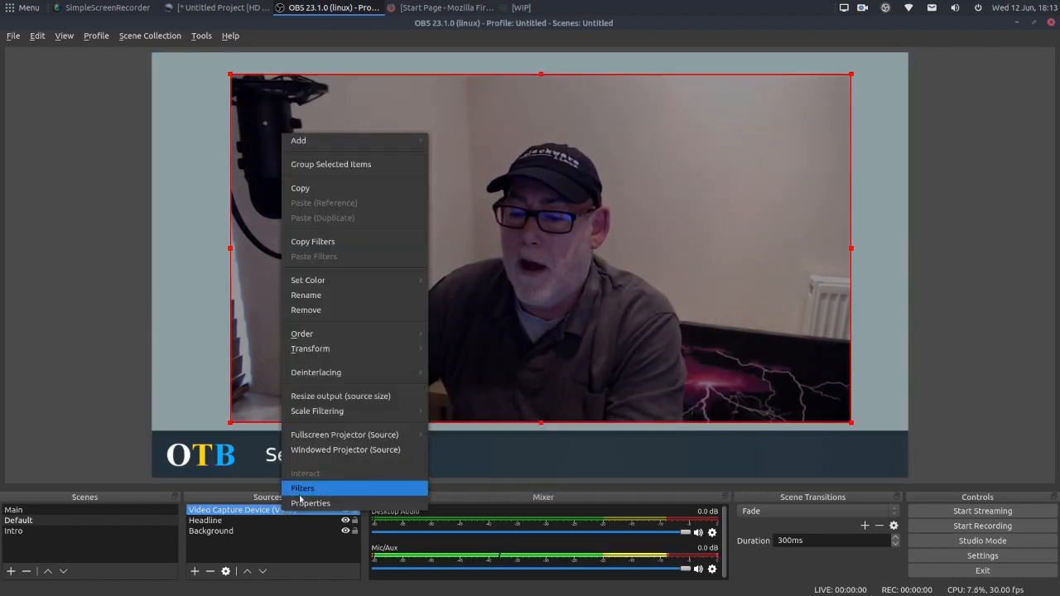
click(302, 492)
right_click(316, 314)
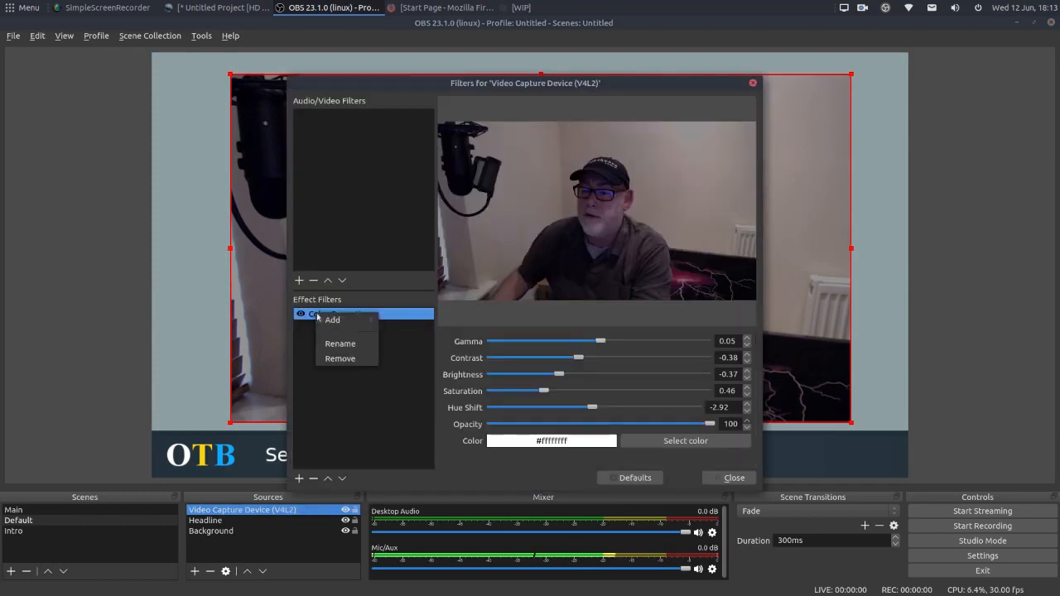
click(337, 358)
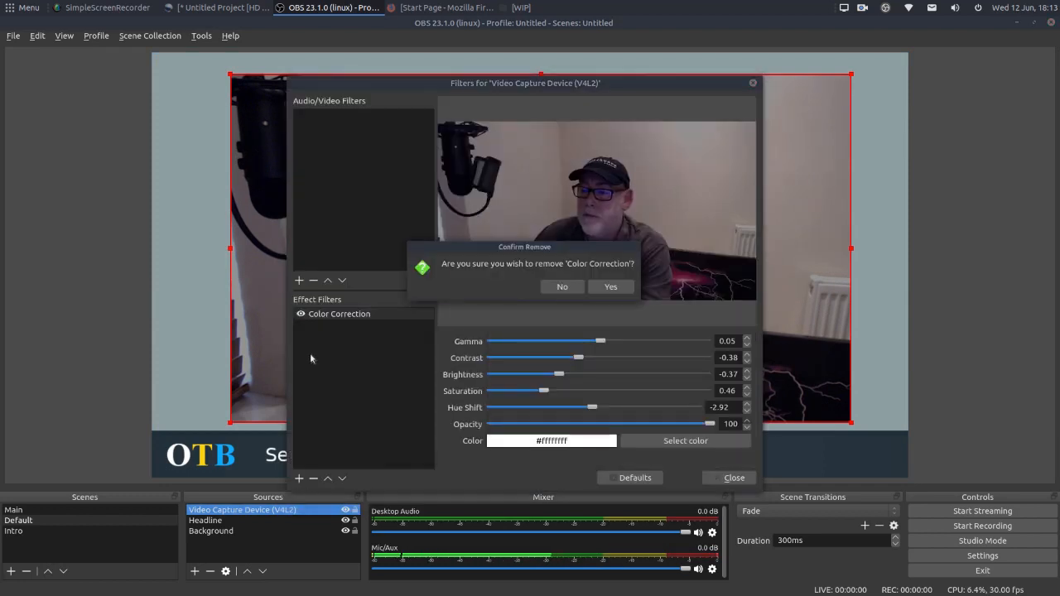
click(609, 286)
click(733, 478)
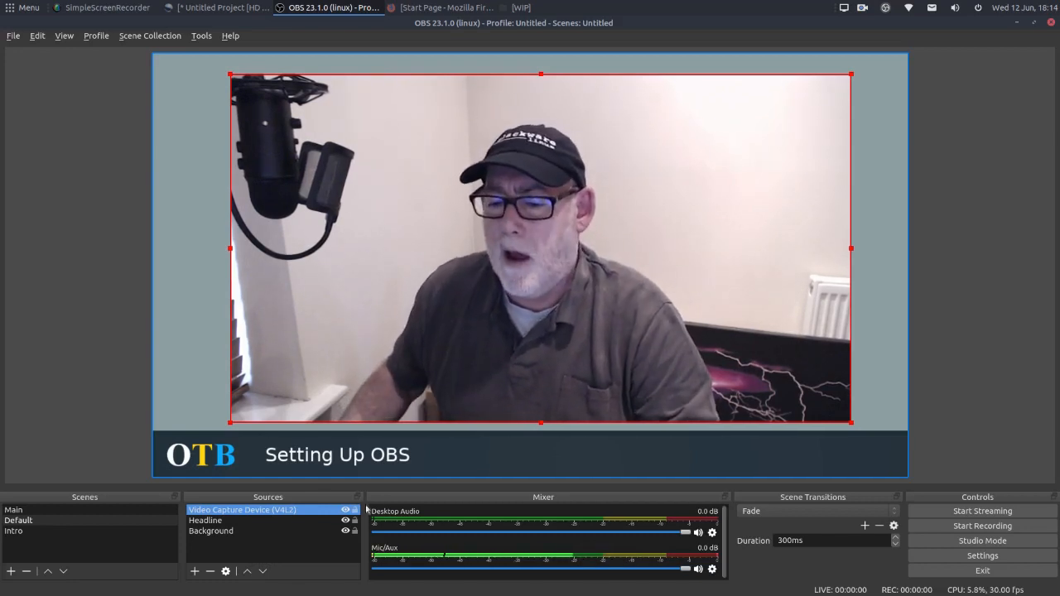
Select YV12 (Emulated) as the webcam source's video format, check its remaining properties and accept them.
right_click(273, 513)
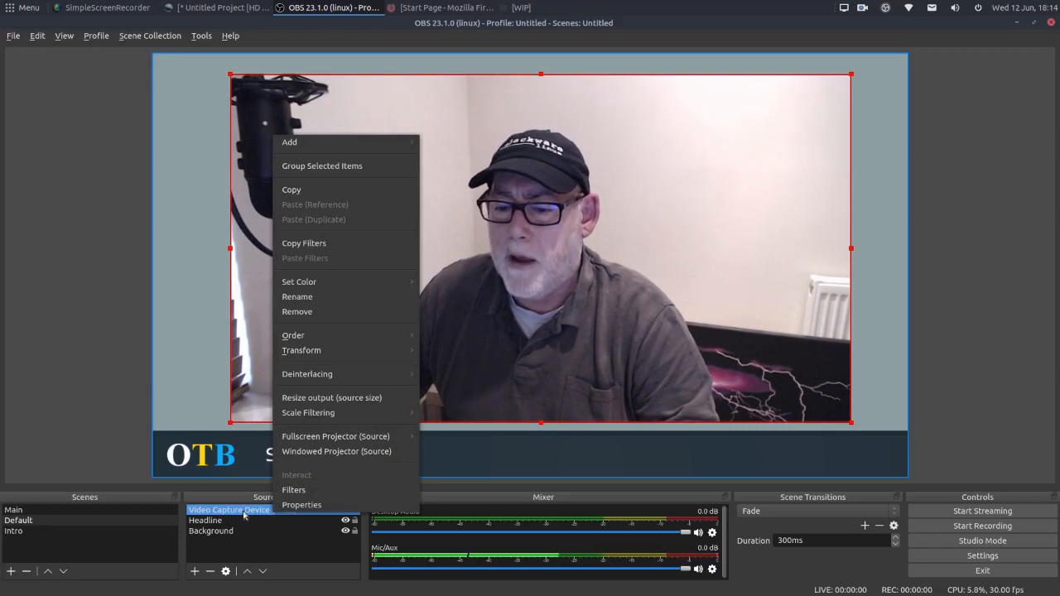
click(315, 504)
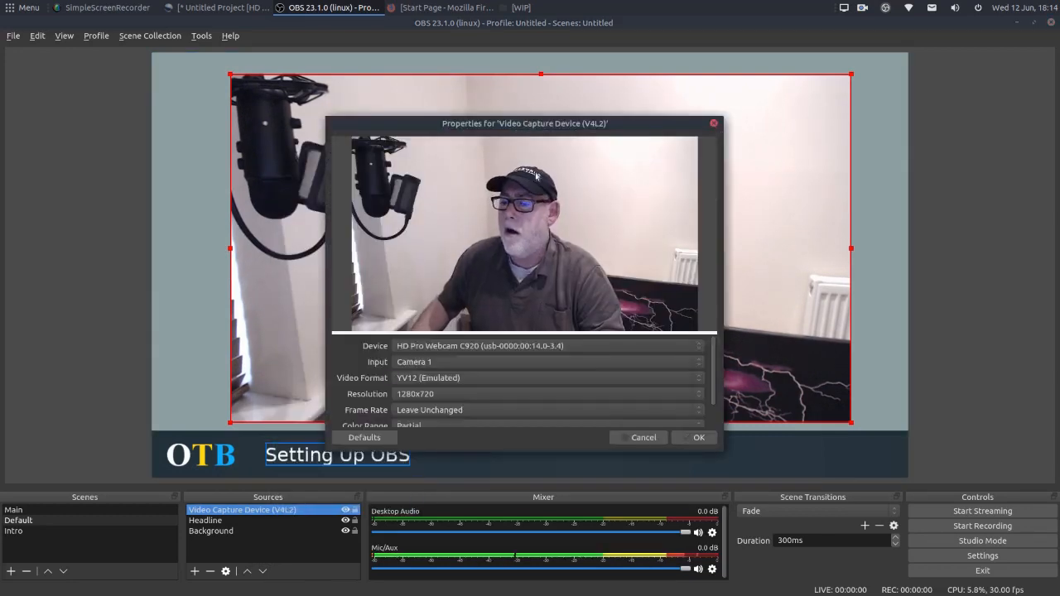
drag(495, 123, 328, 59)
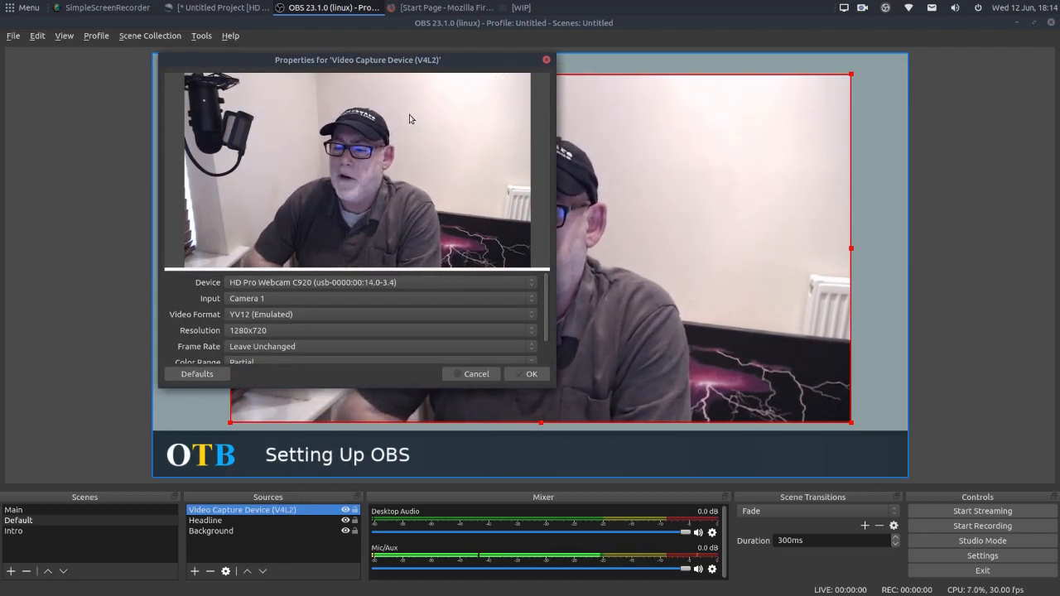
click(289, 316)
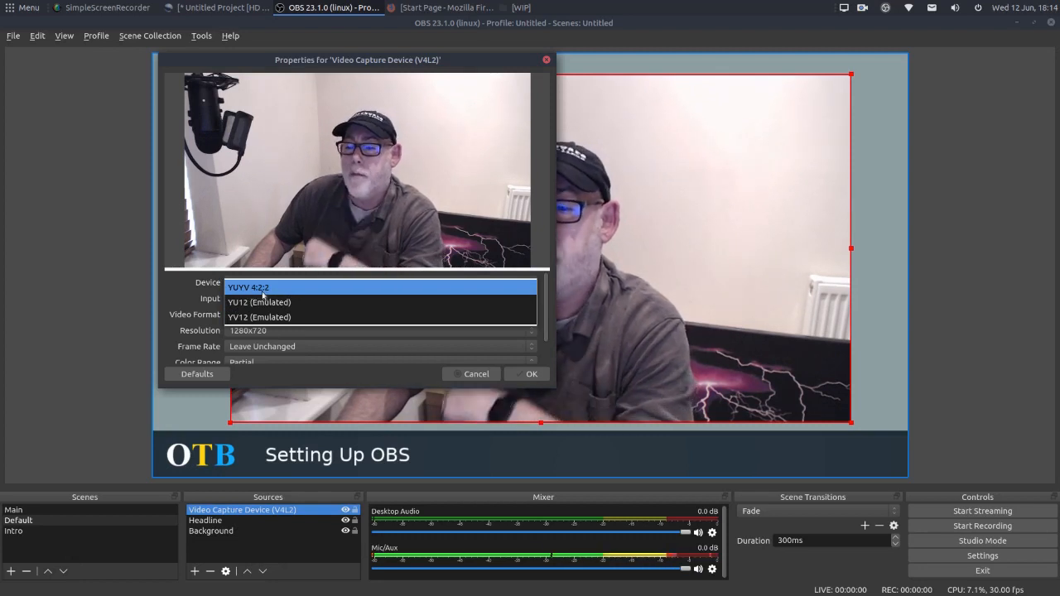
click(262, 322)
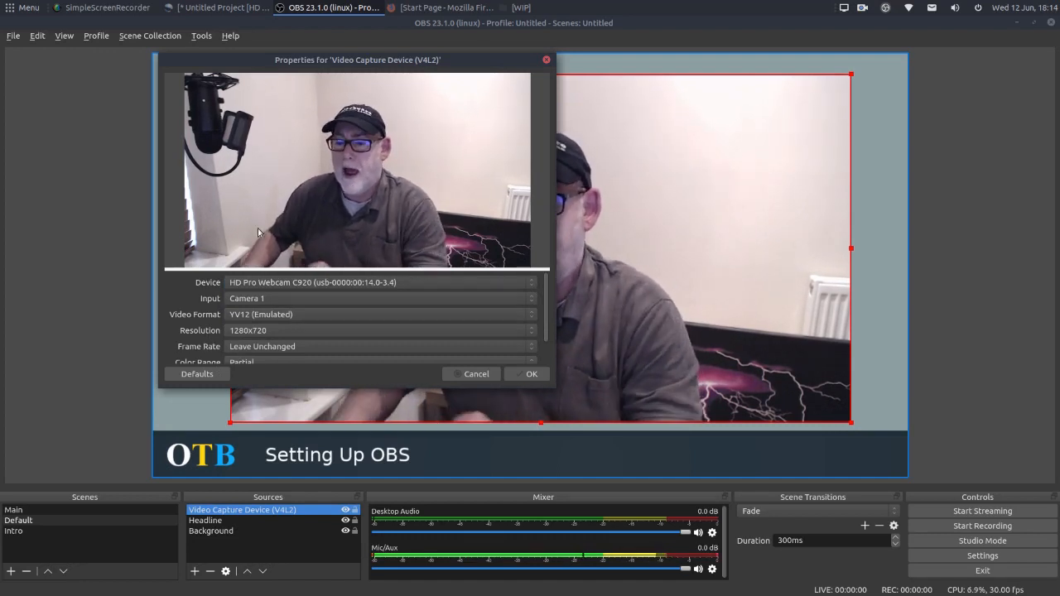
scroll(195, 306, down, 2)
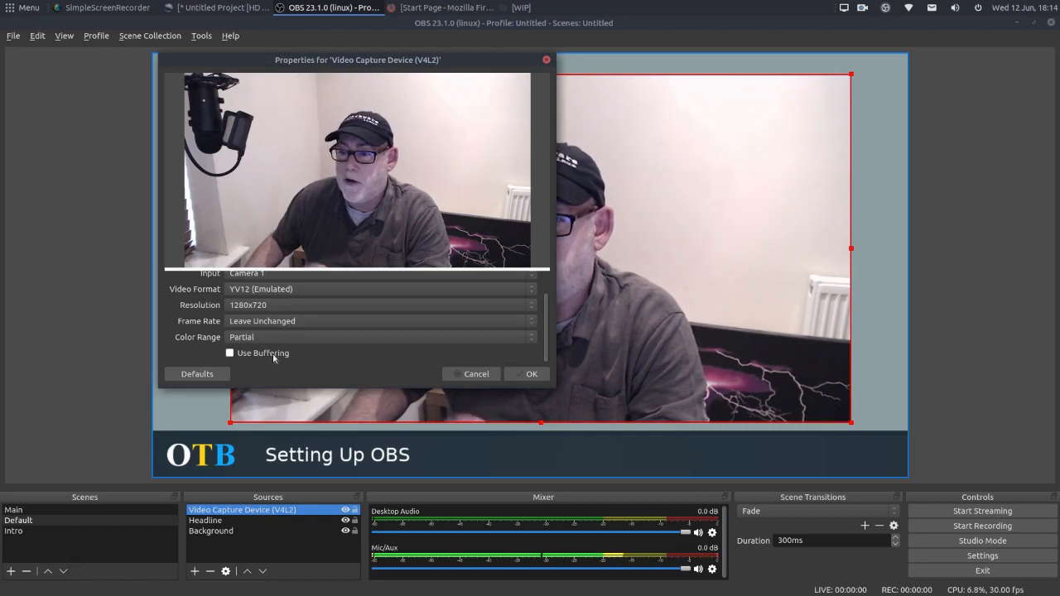
click(529, 374)
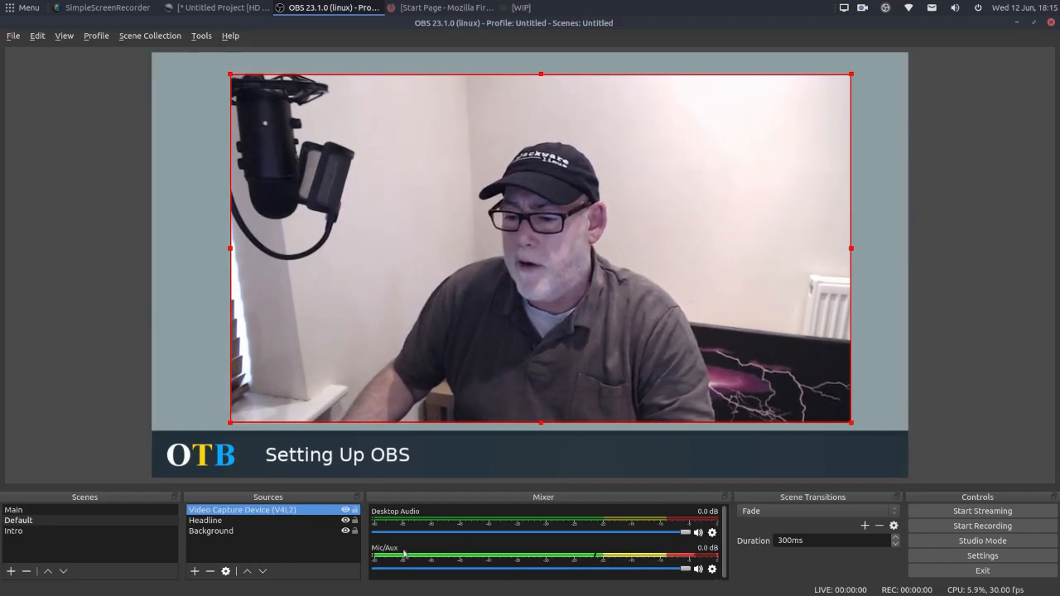
Set the Mic/Aux sync offset to 200 ms in the advanced audio properties.
click(712, 569)
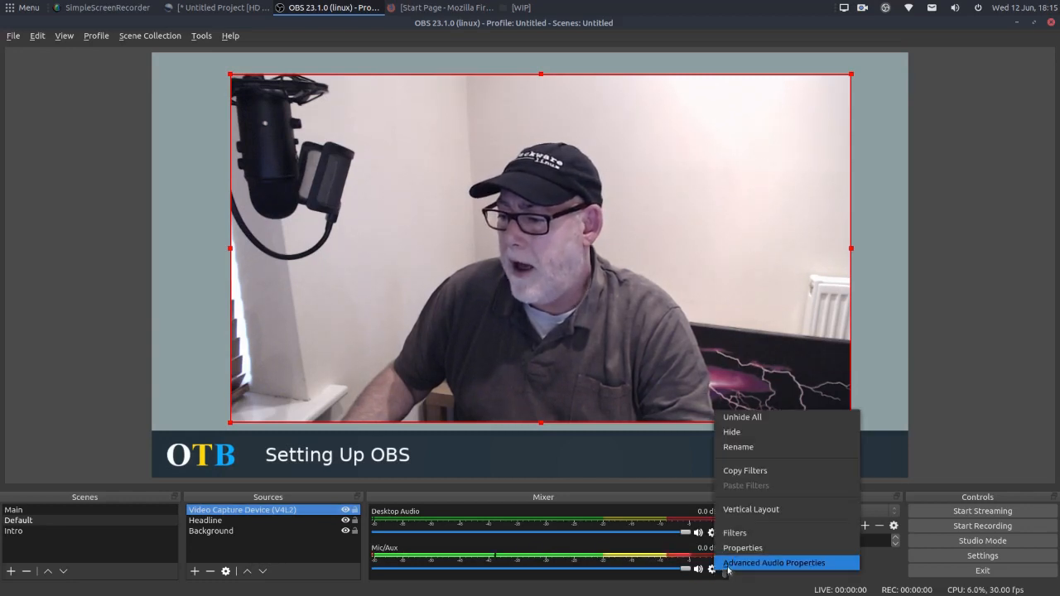
click(745, 562)
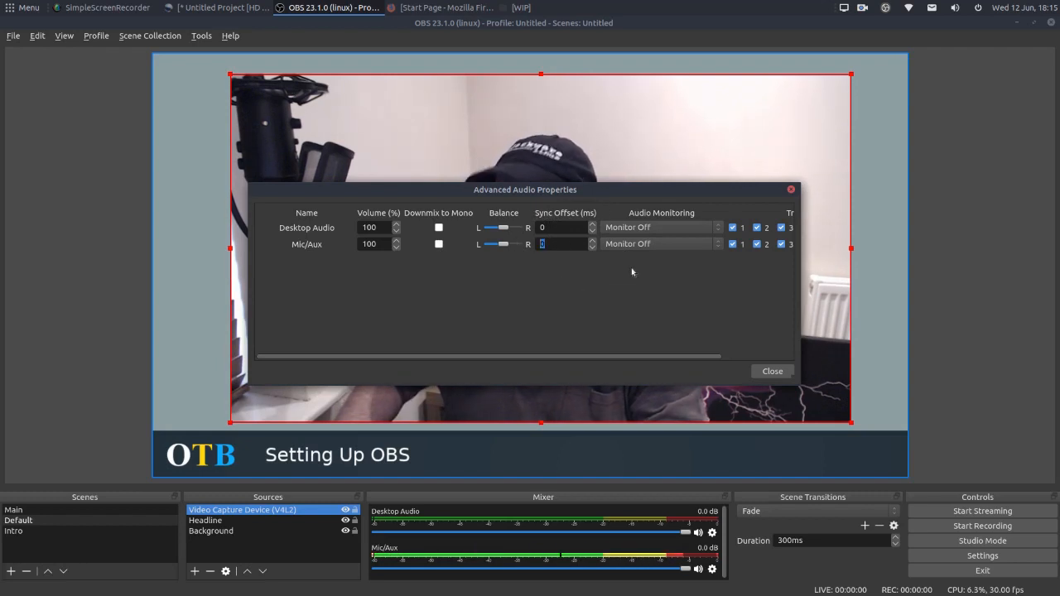
text(200)
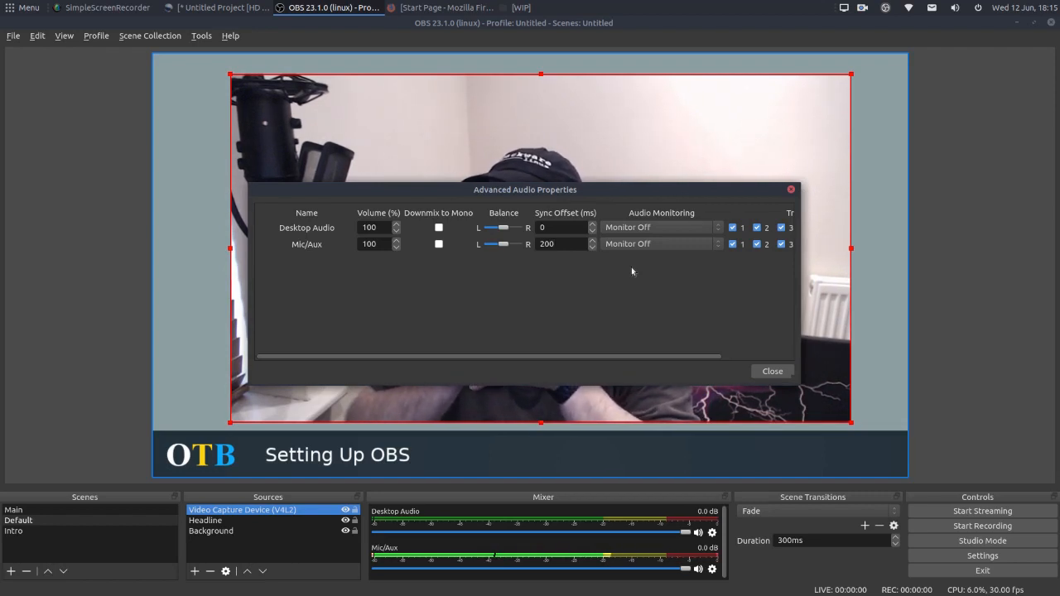
click(771, 371)
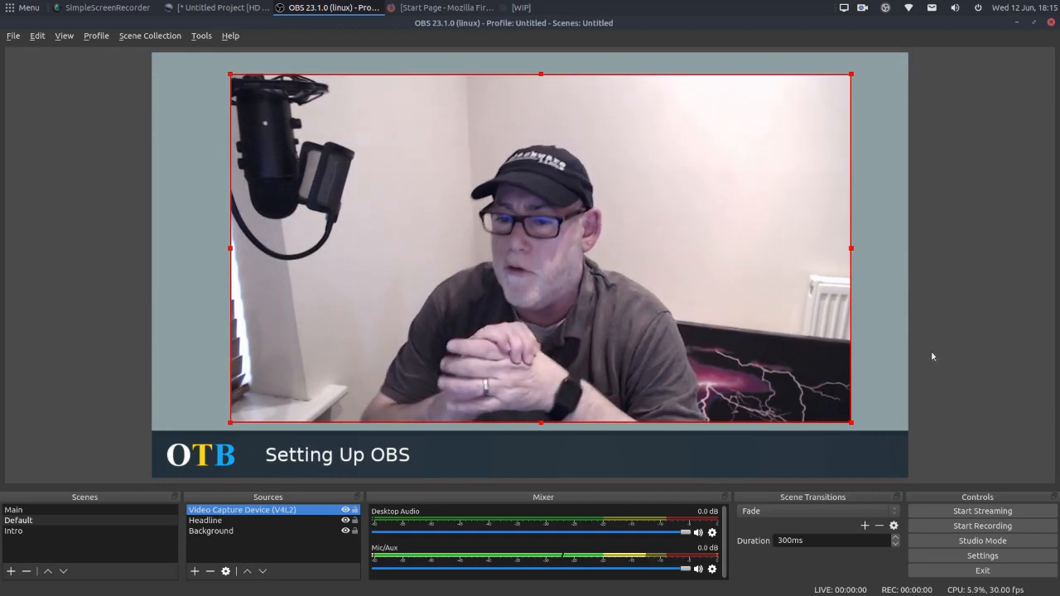